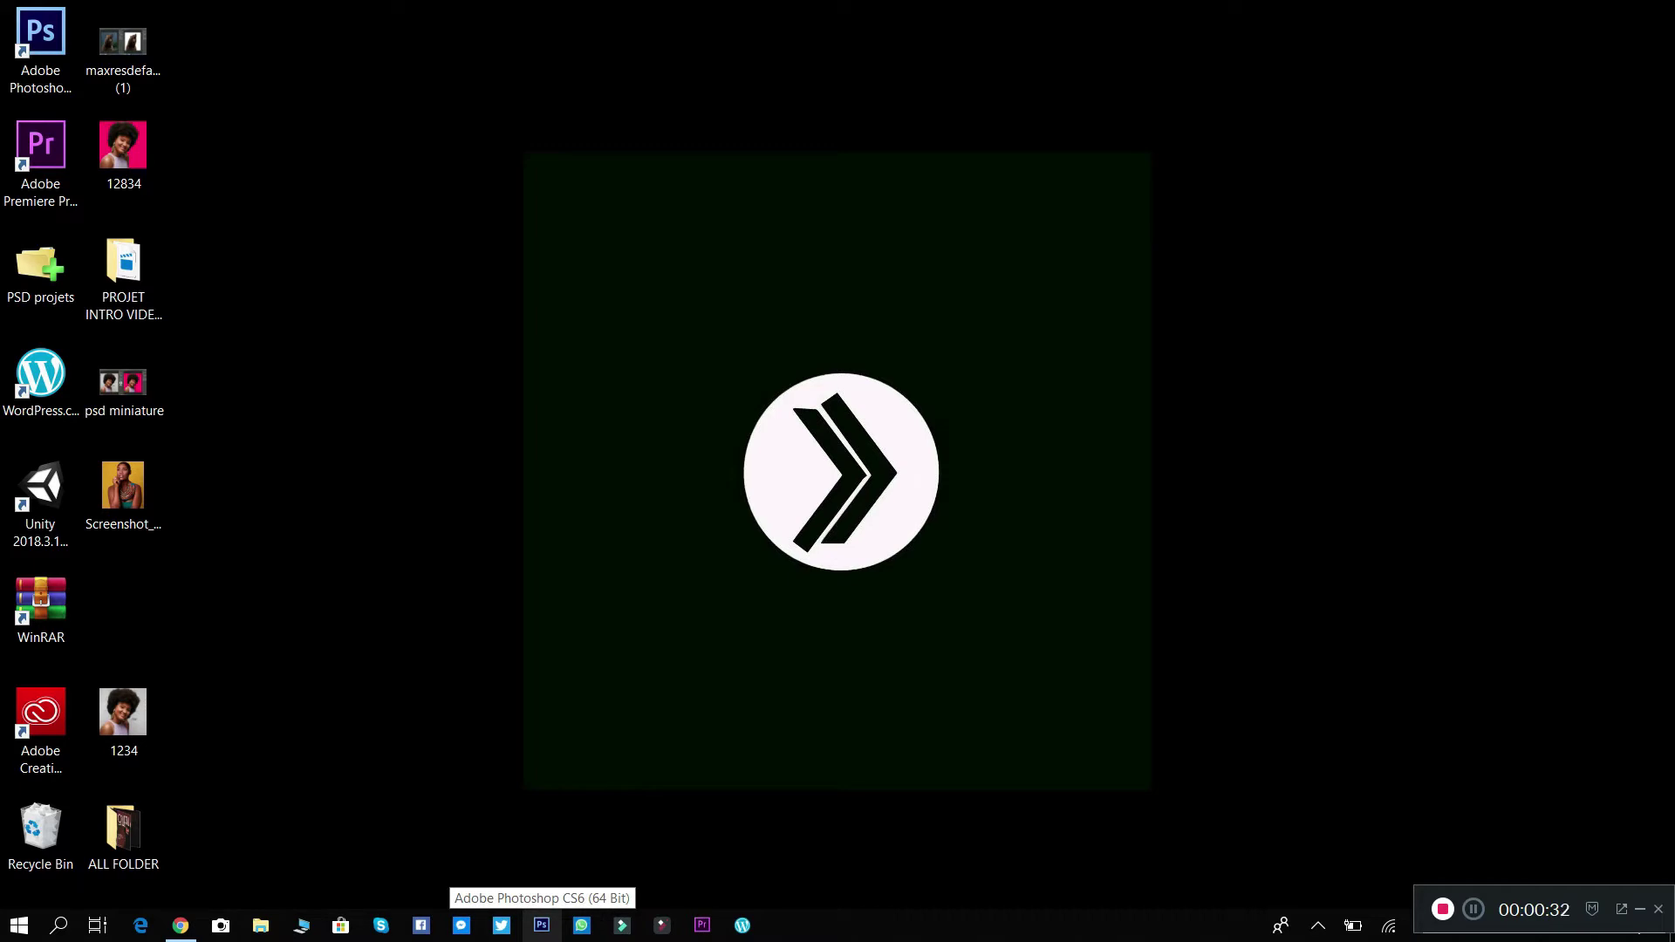
Step: Launch Photoshop CS6 from the taskbar to an empty workspace
{"action": "left_click", "coordinate": [540, 925]}
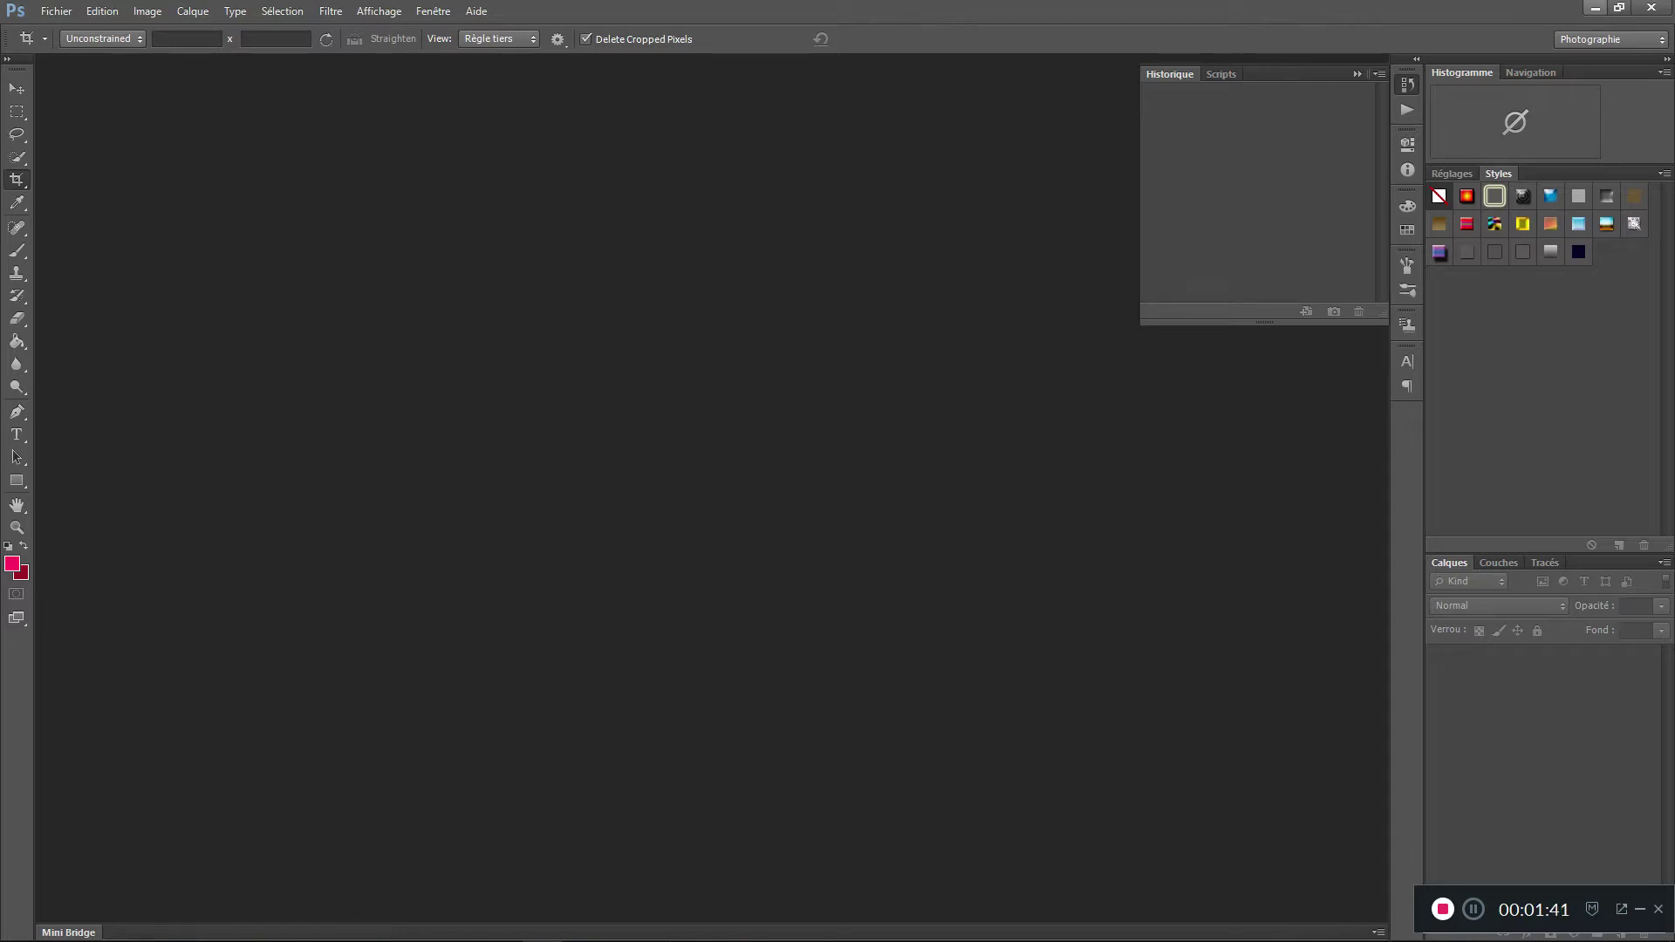
{"action": "left_click", "coordinate": [1594, 7]}
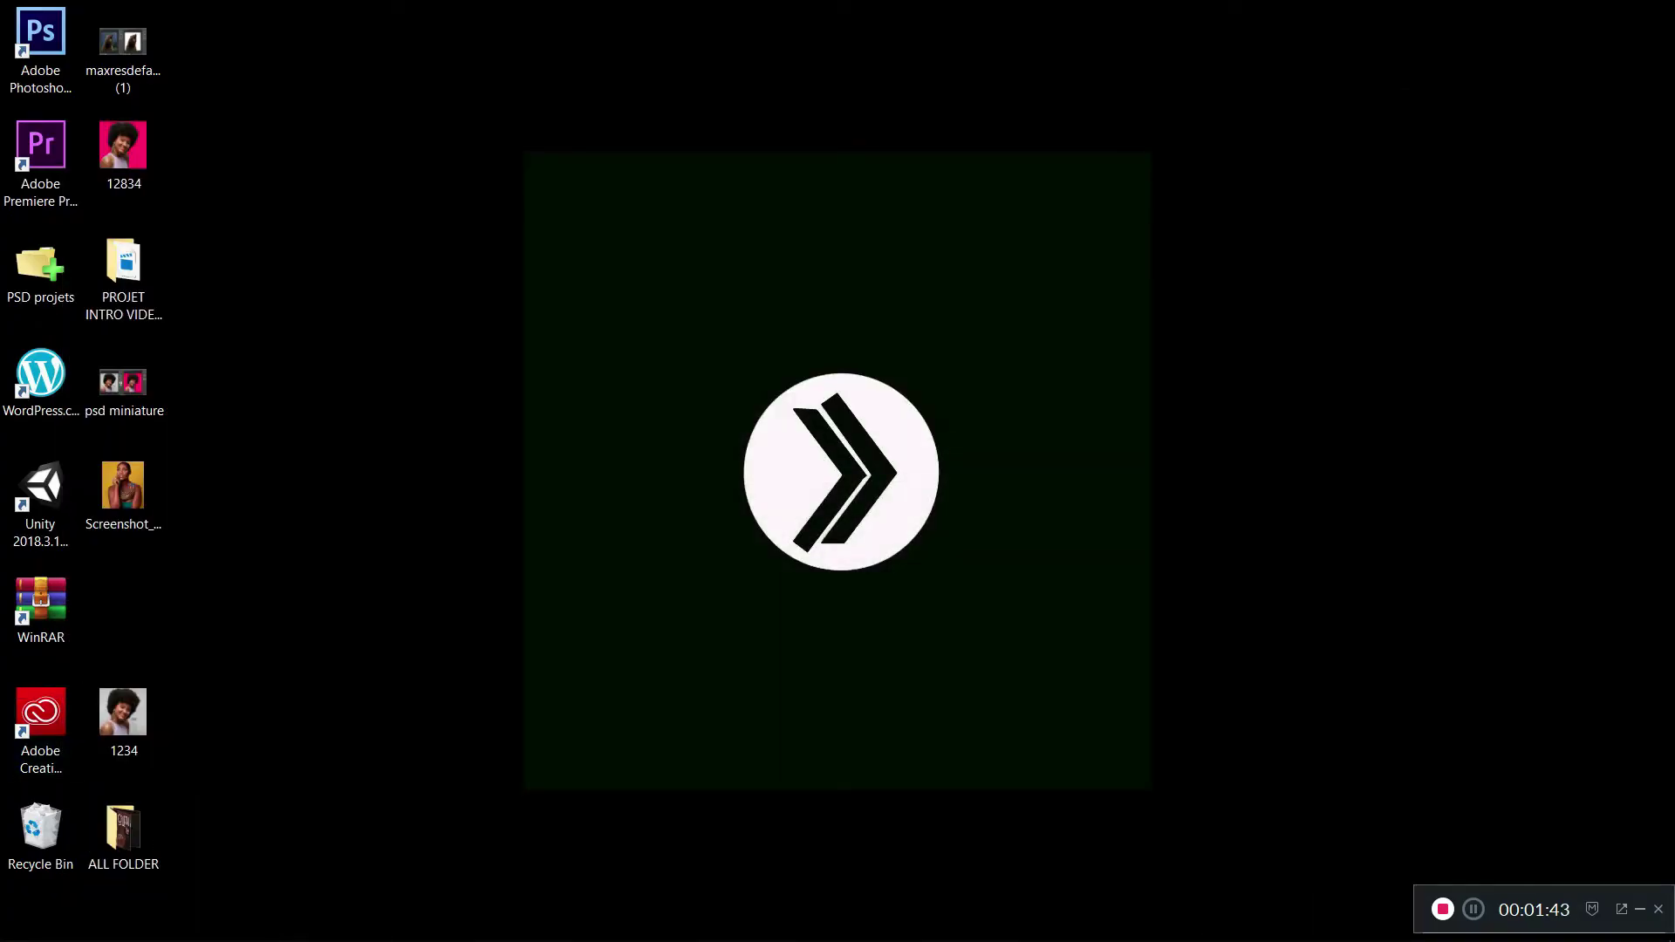
{"action": "left_click_drag", "start_coordinate": [122, 489], "coordinate": [824, 916]}
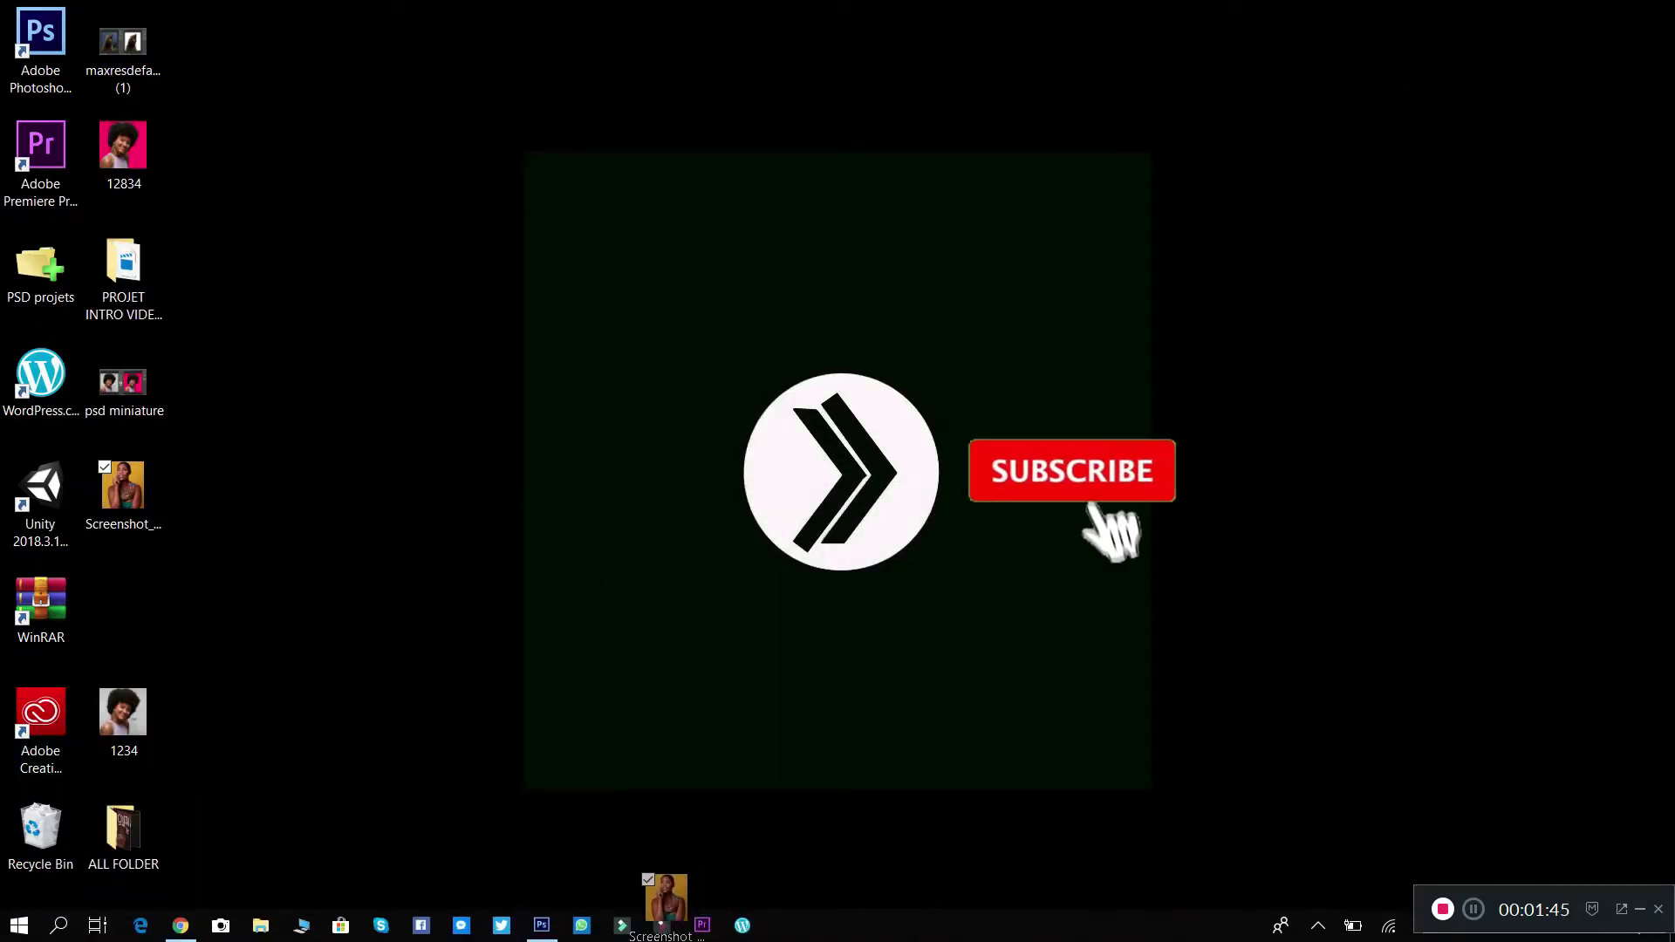
{"action": "mouse_move", "coordinate": [824, 916]}
{"action": "left_mouse_down"}
{"action": "mouse_move", "coordinate": [563, 938]}
{"action": "mouse_move", "coordinate": [628, 471]}
{"action": "left_mouse_up"}
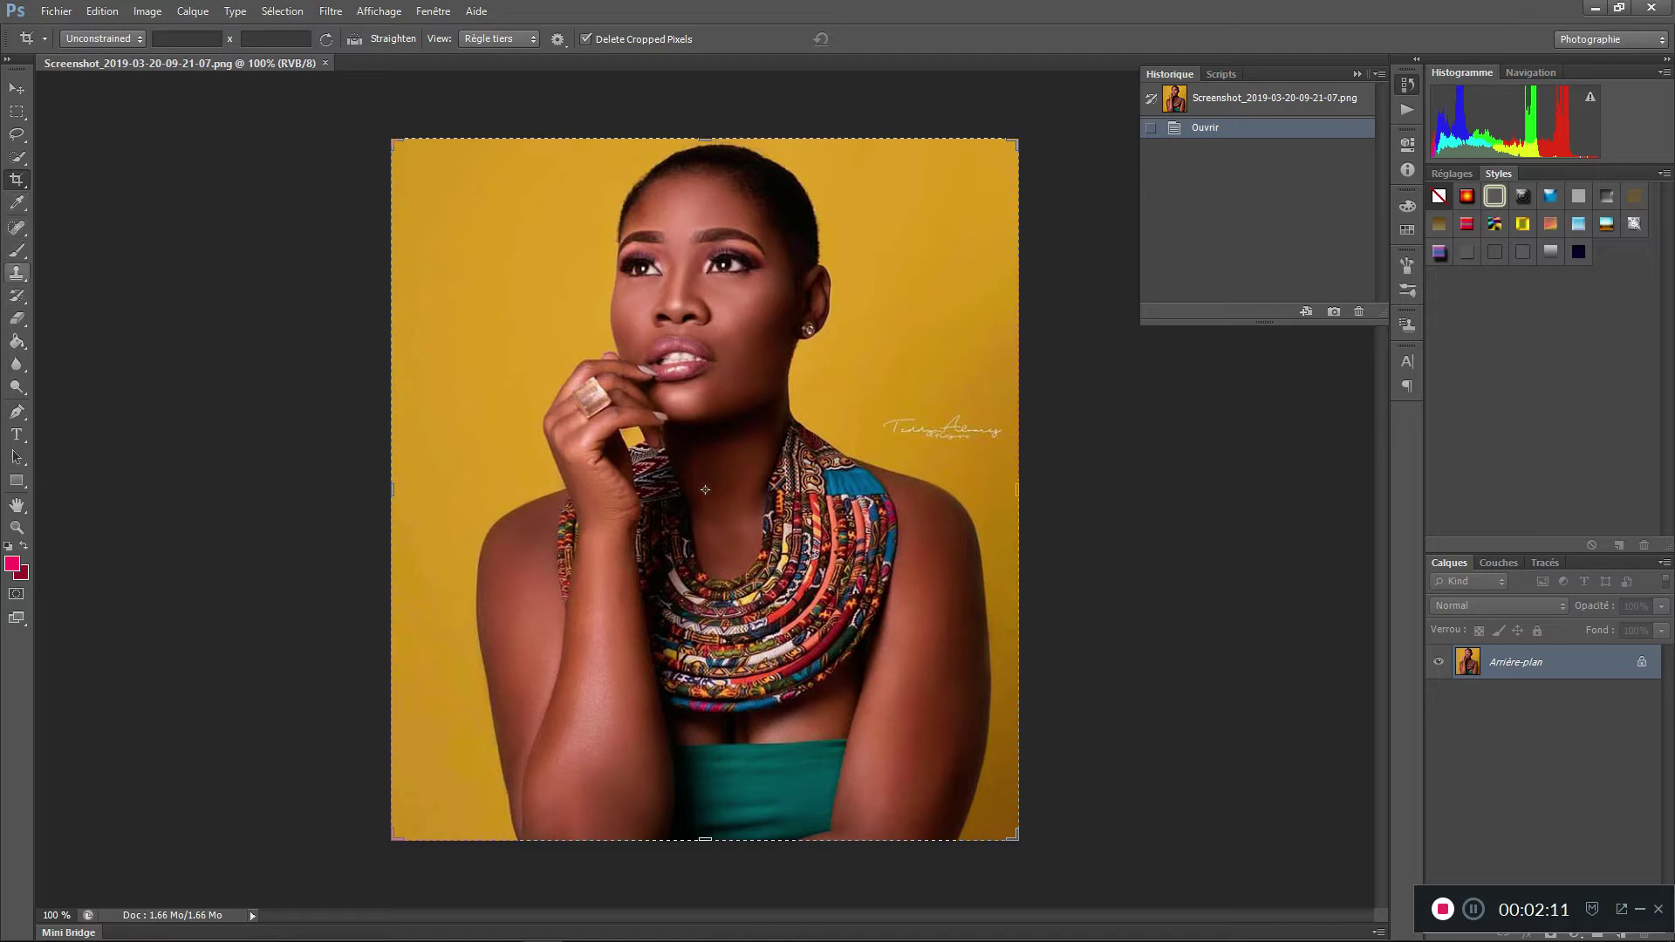
Step: Activate the Pen tool in Path mode
{"action": "left_click", "coordinate": [16, 410]}
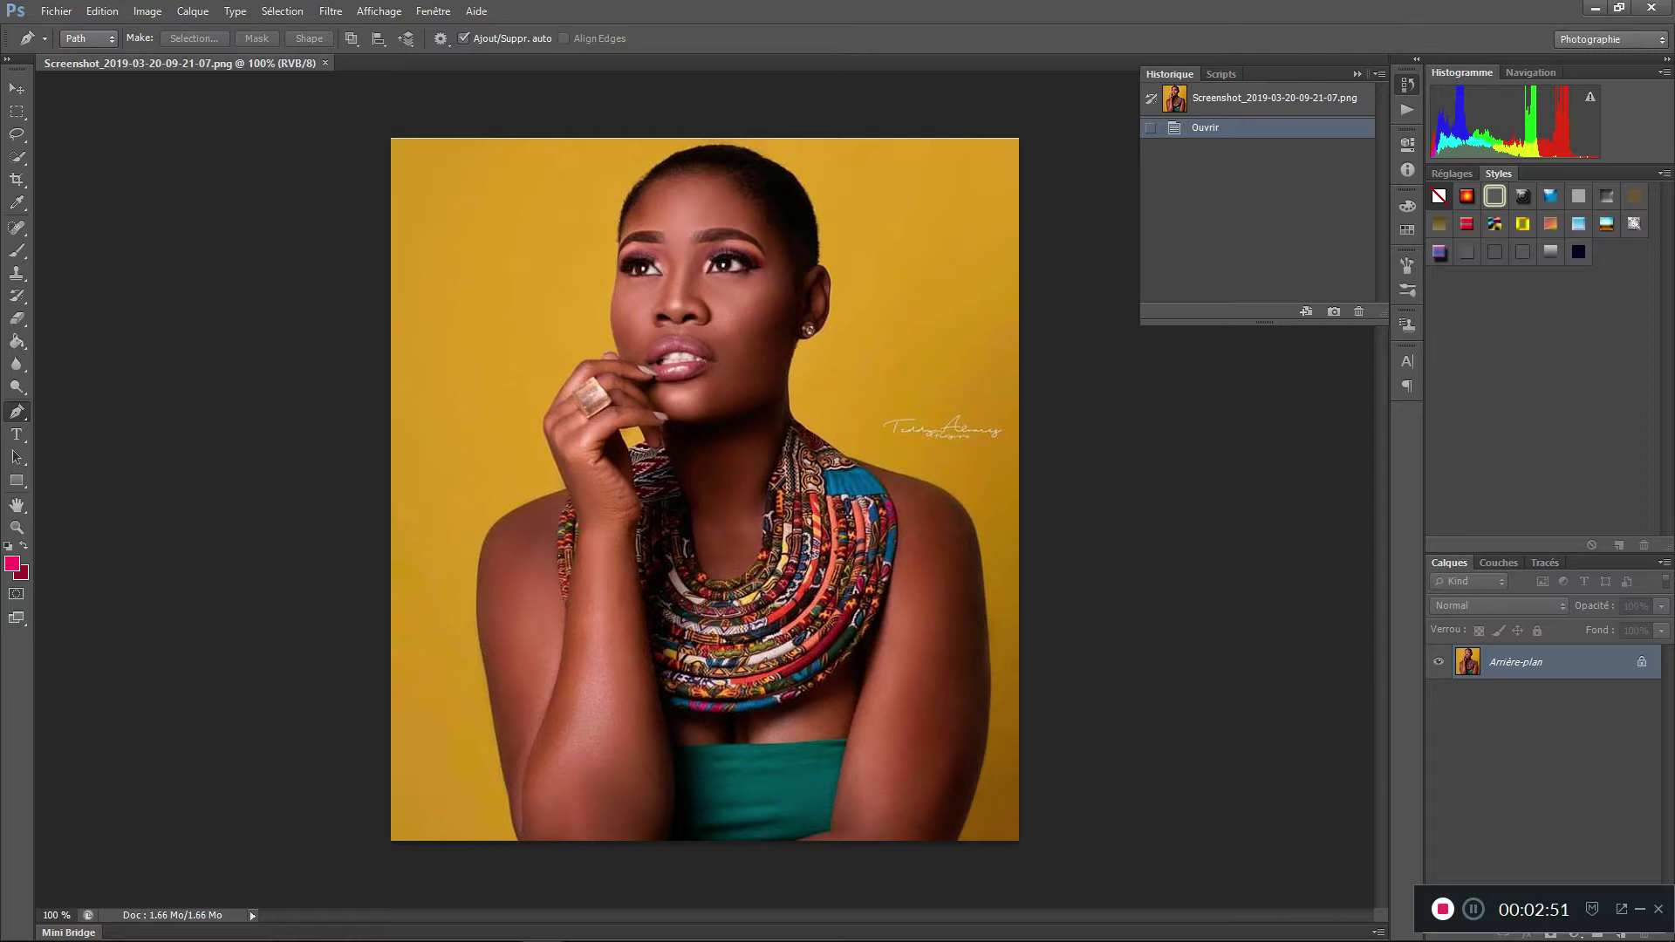
Step: Place three trial anchor points up the lower edge of the arm
{"action": "left_click", "coordinate": [503, 769]}
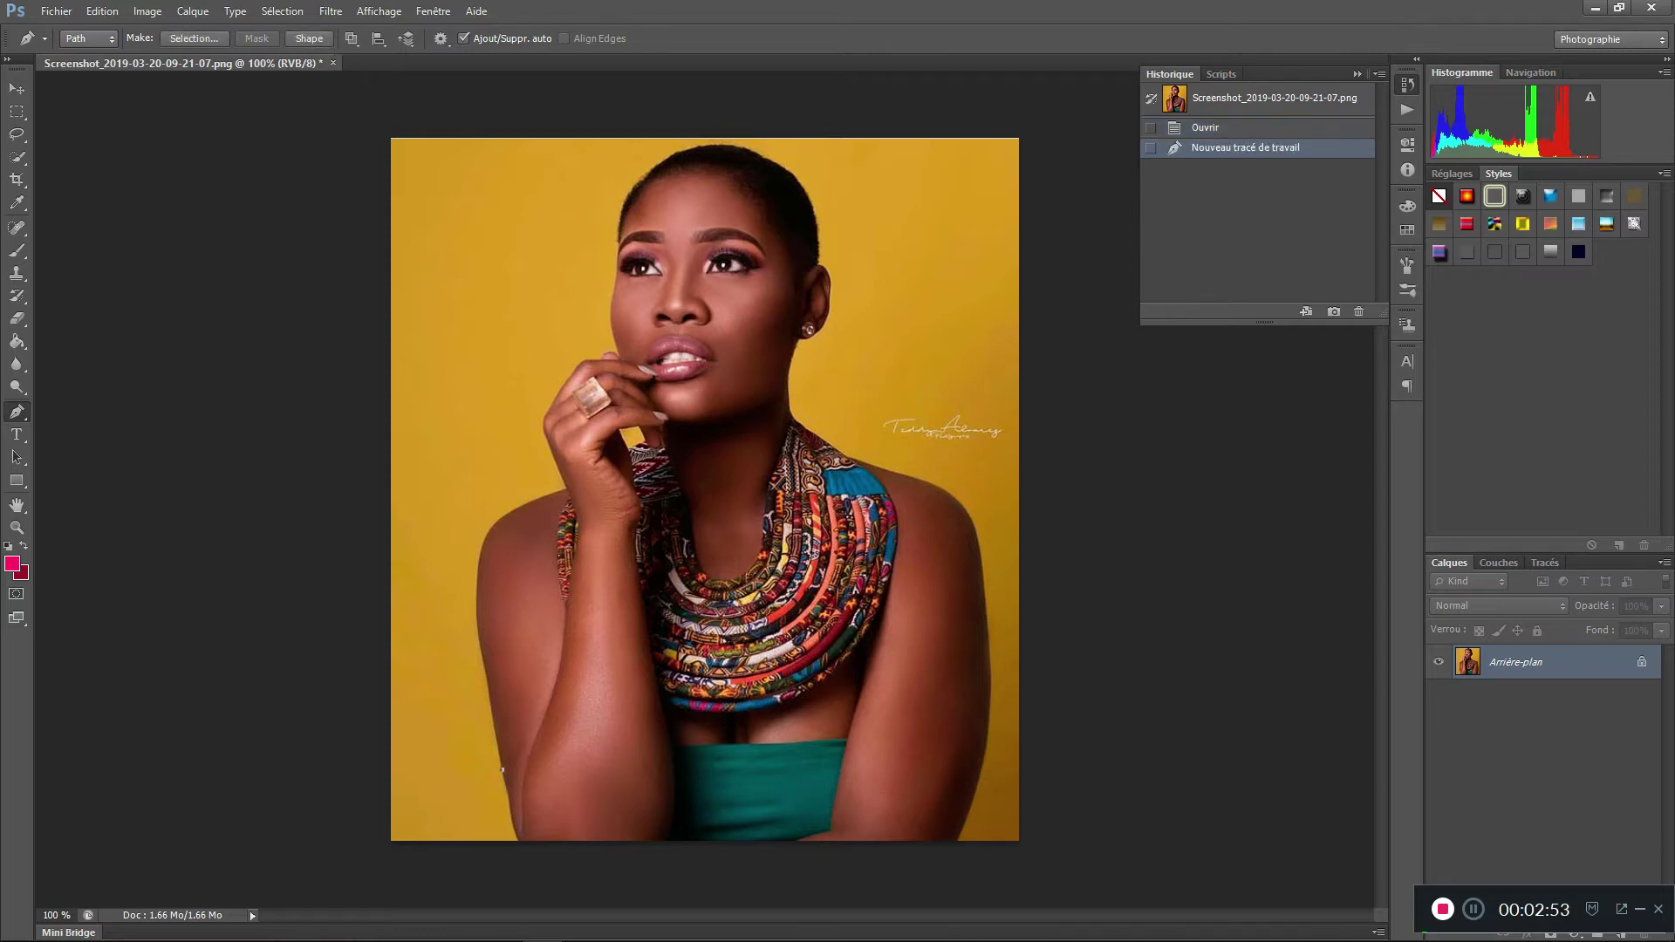
{"action": "left_click", "coordinate": [488, 691]}
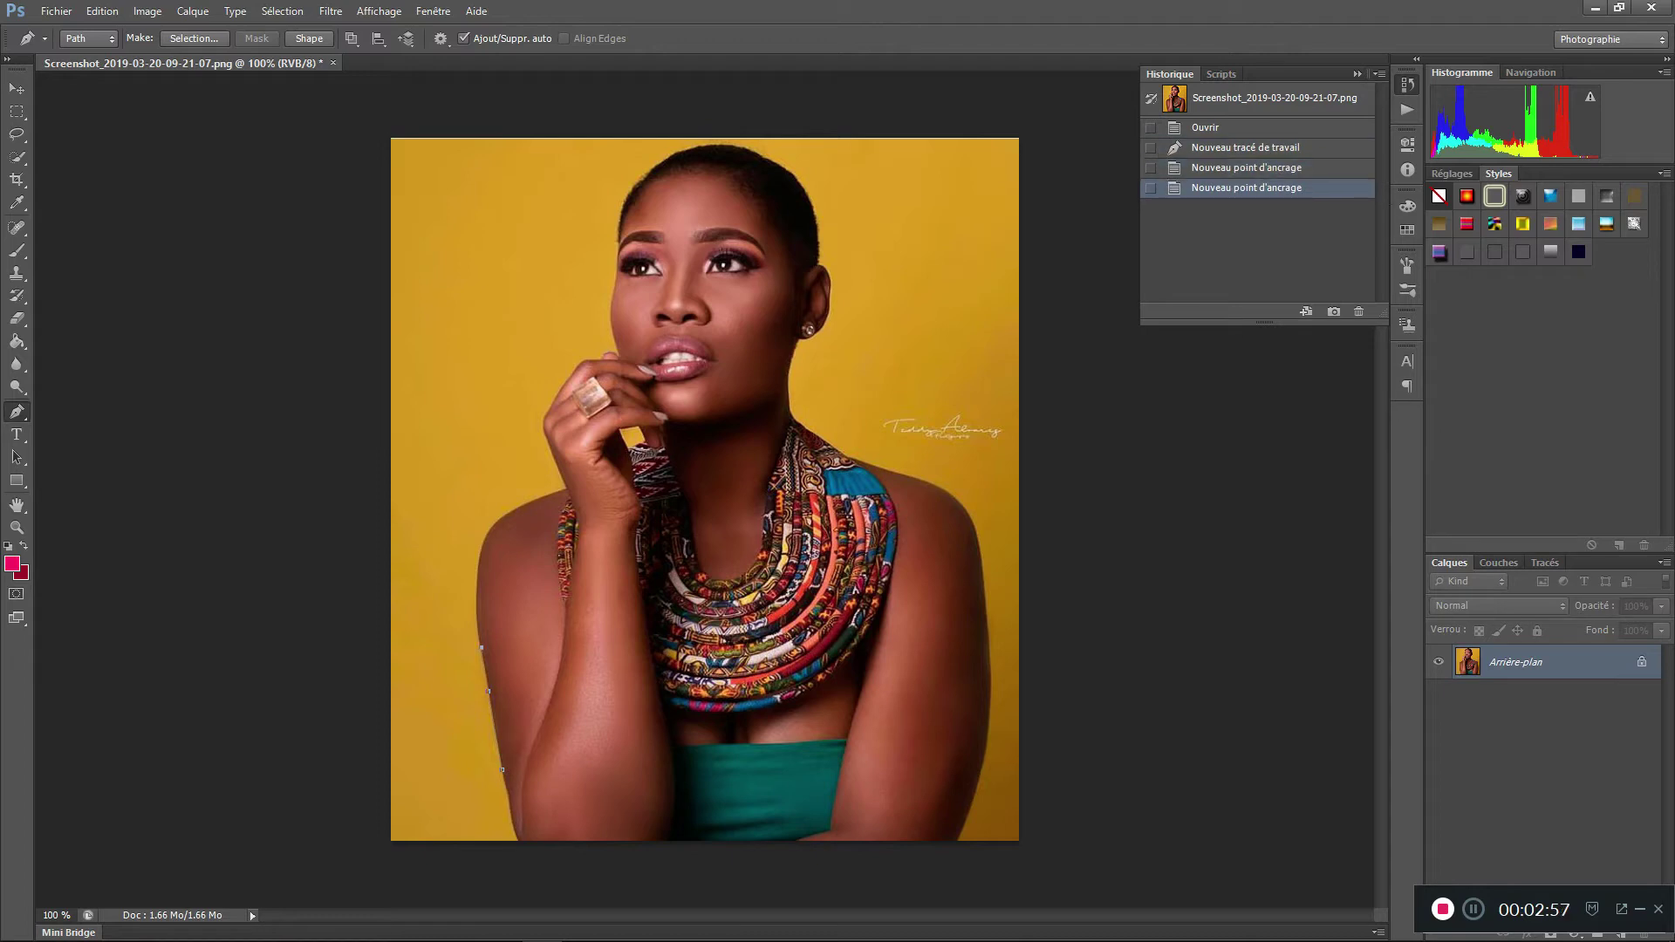
{"action": "left_click", "coordinate": [478, 608]}
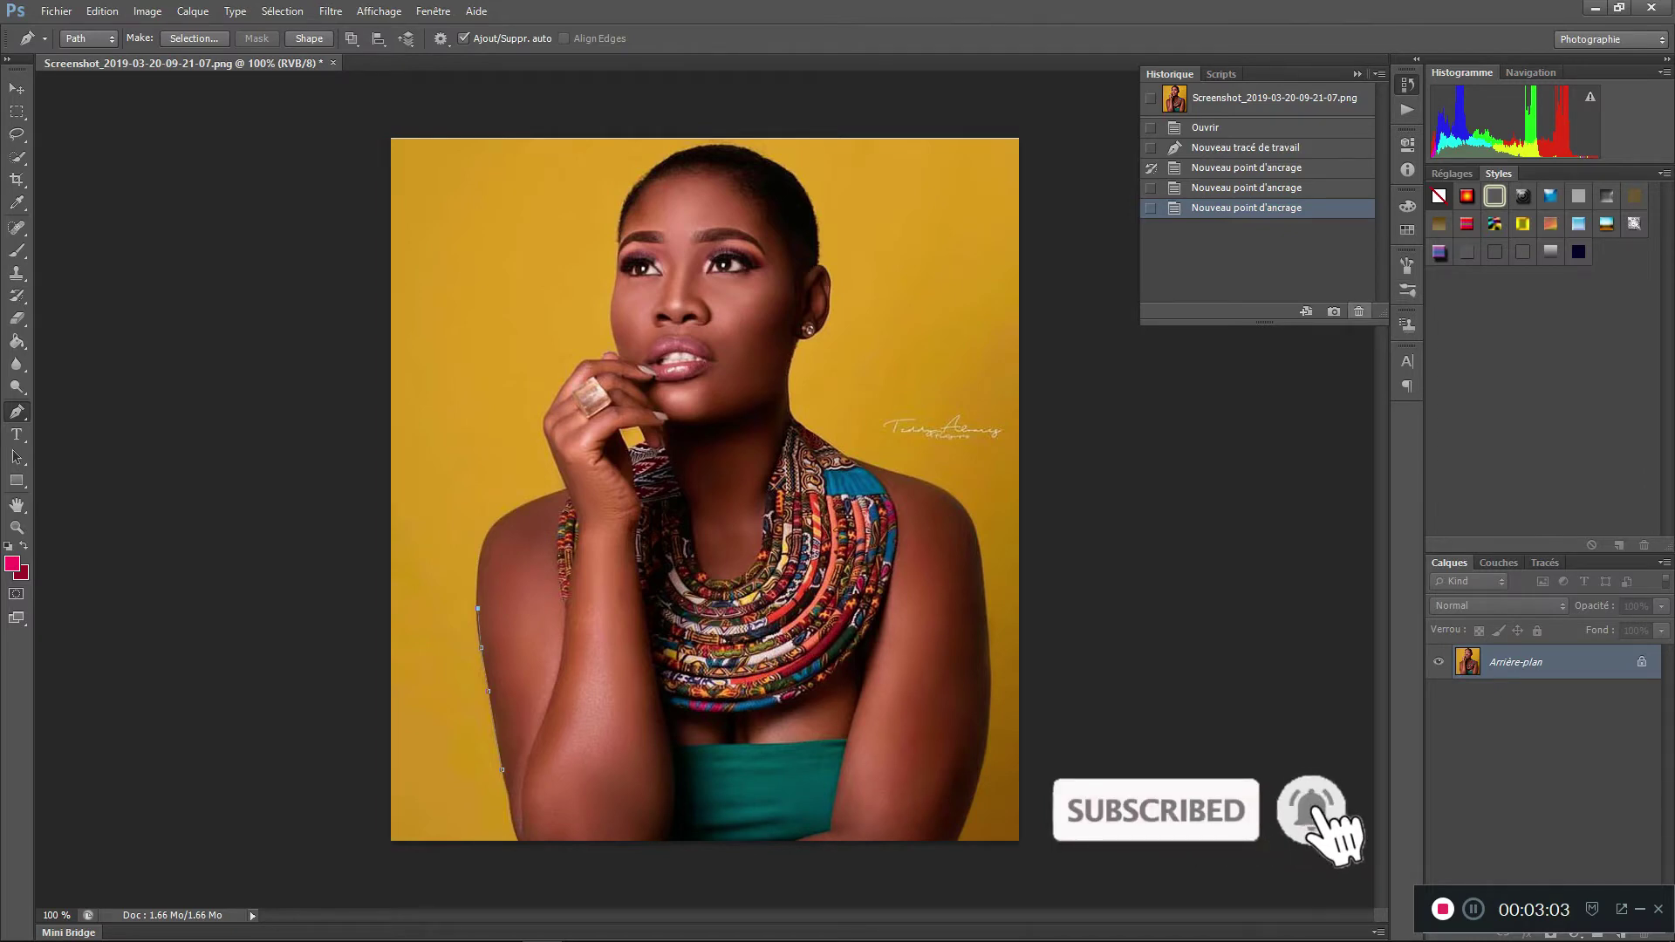
Step: Delete the three anchor states and the work path from History, leaving only Open
{"action": "left_click", "coordinate": [1358, 311]}
{"action": "left_click", "coordinate": [794, 363]}
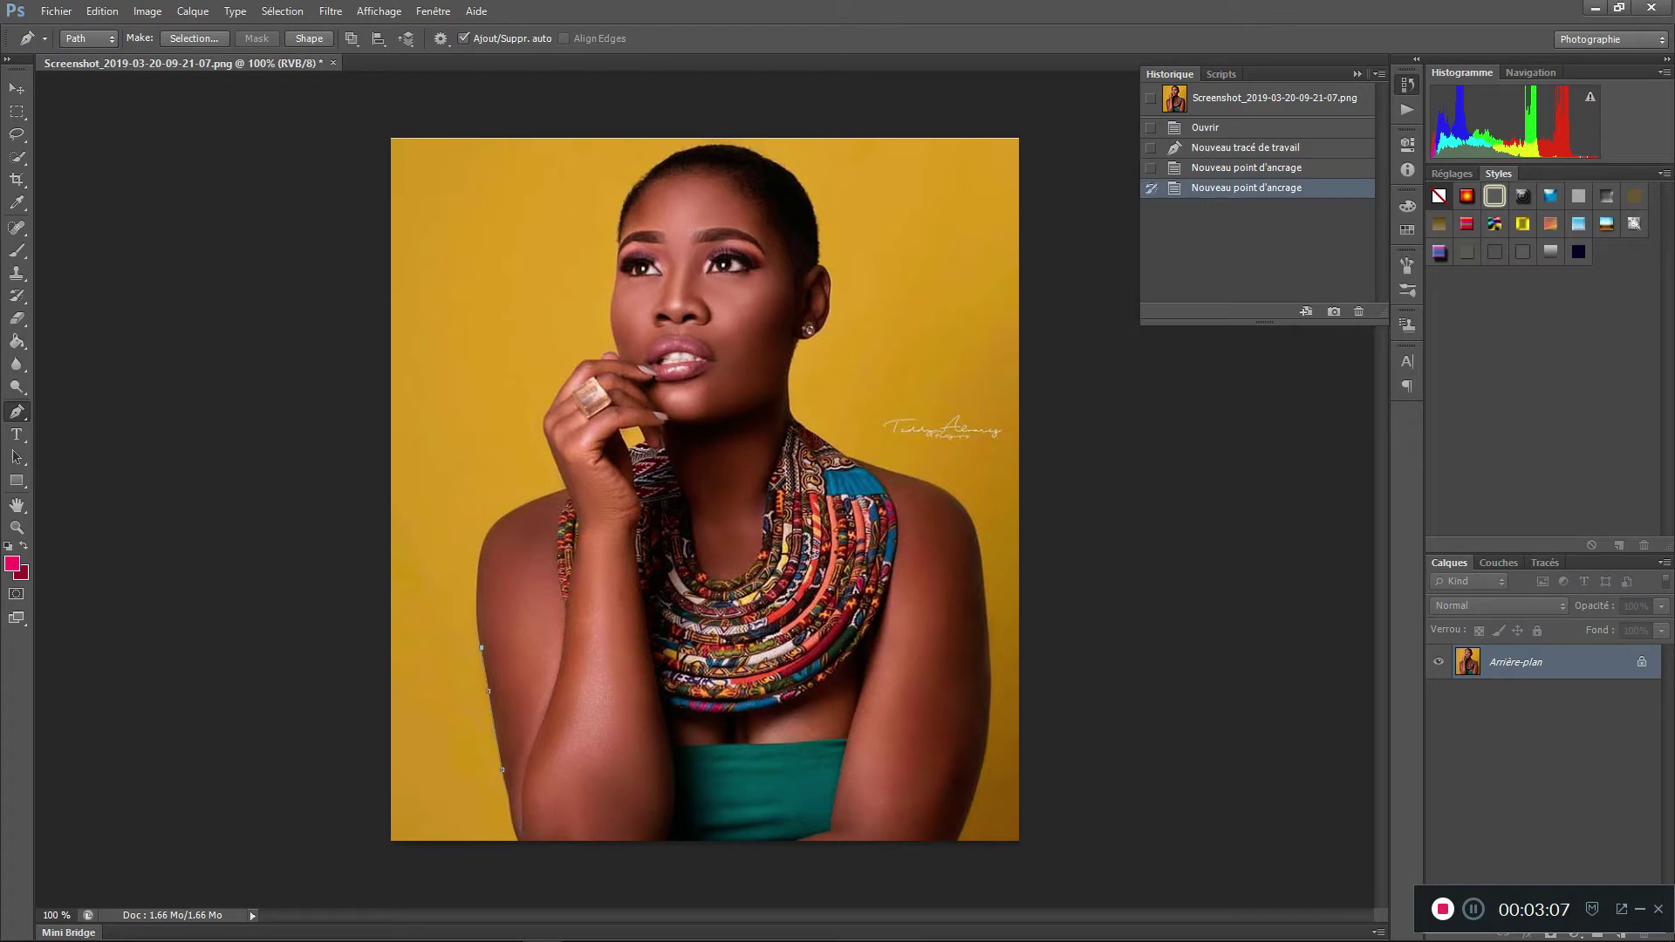
{"action": "left_click", "coordinate": [1358, 311]}
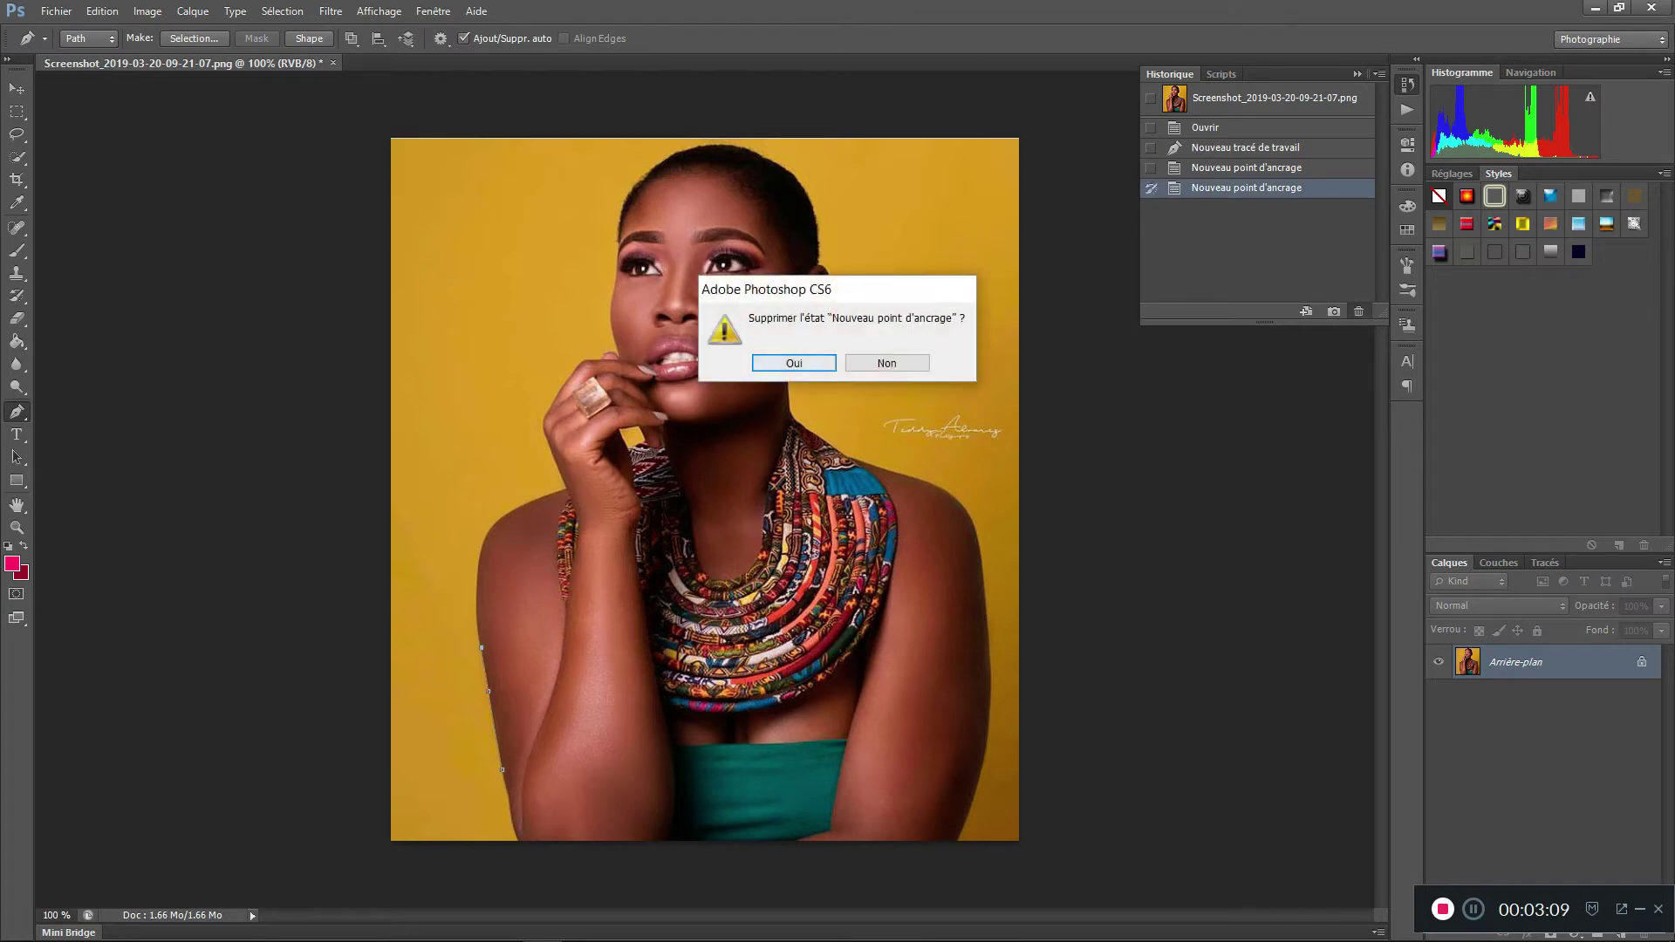
{"action": "key", "text": "Return"}
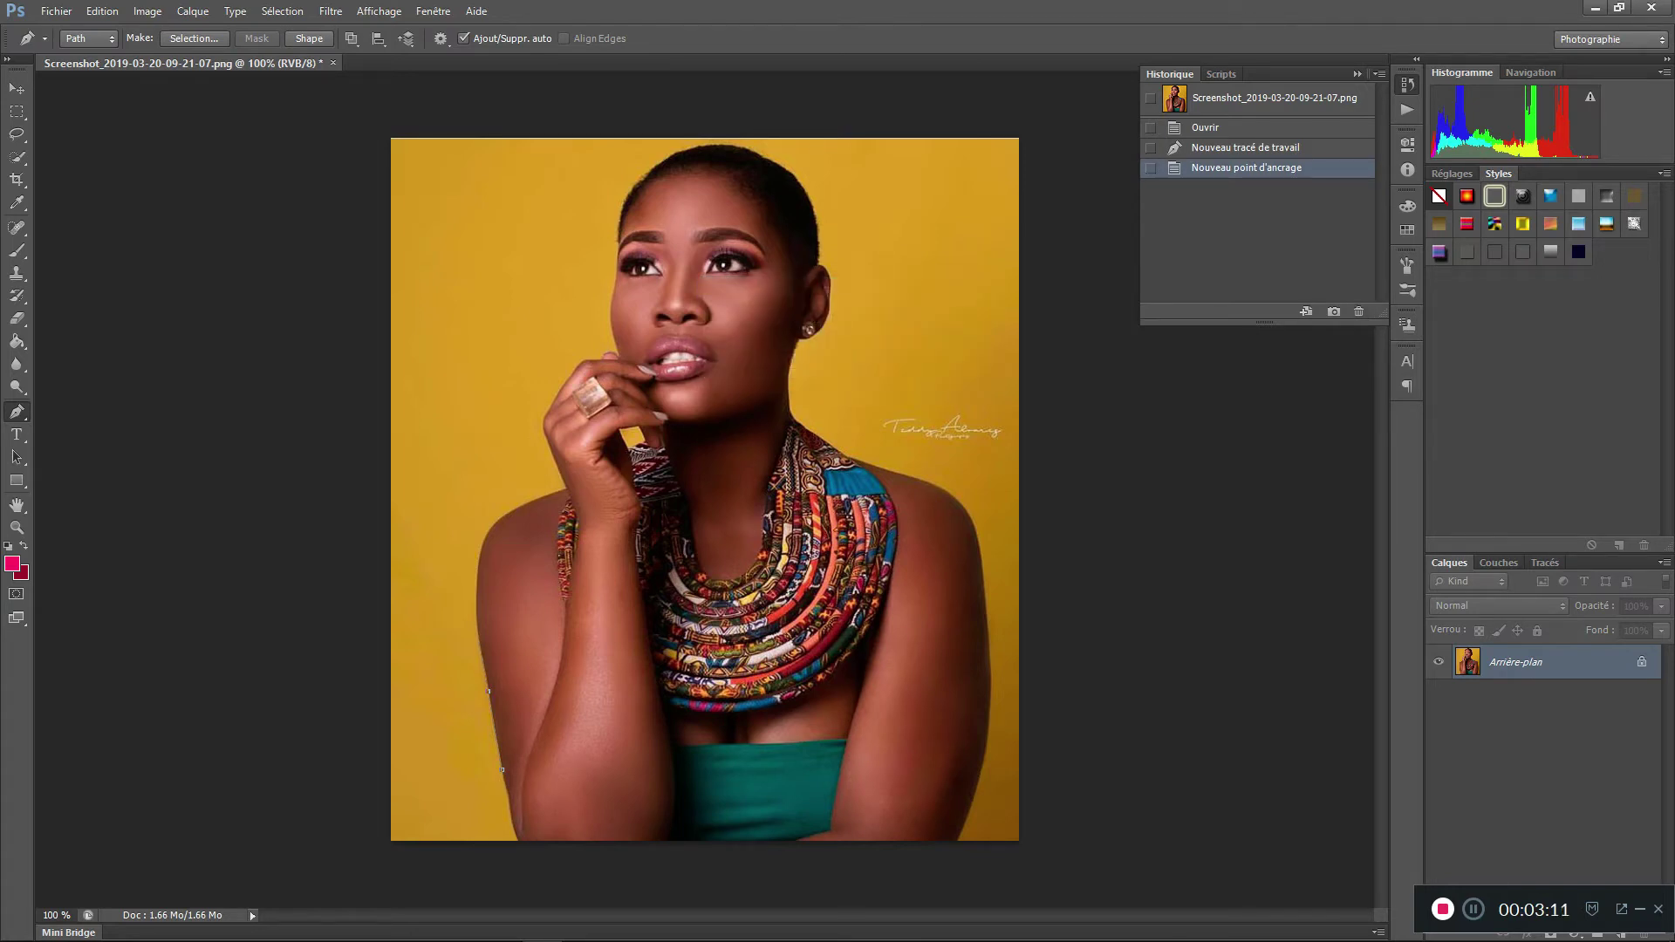
{"action": "left_click", "coordinate": [1358, 311]}
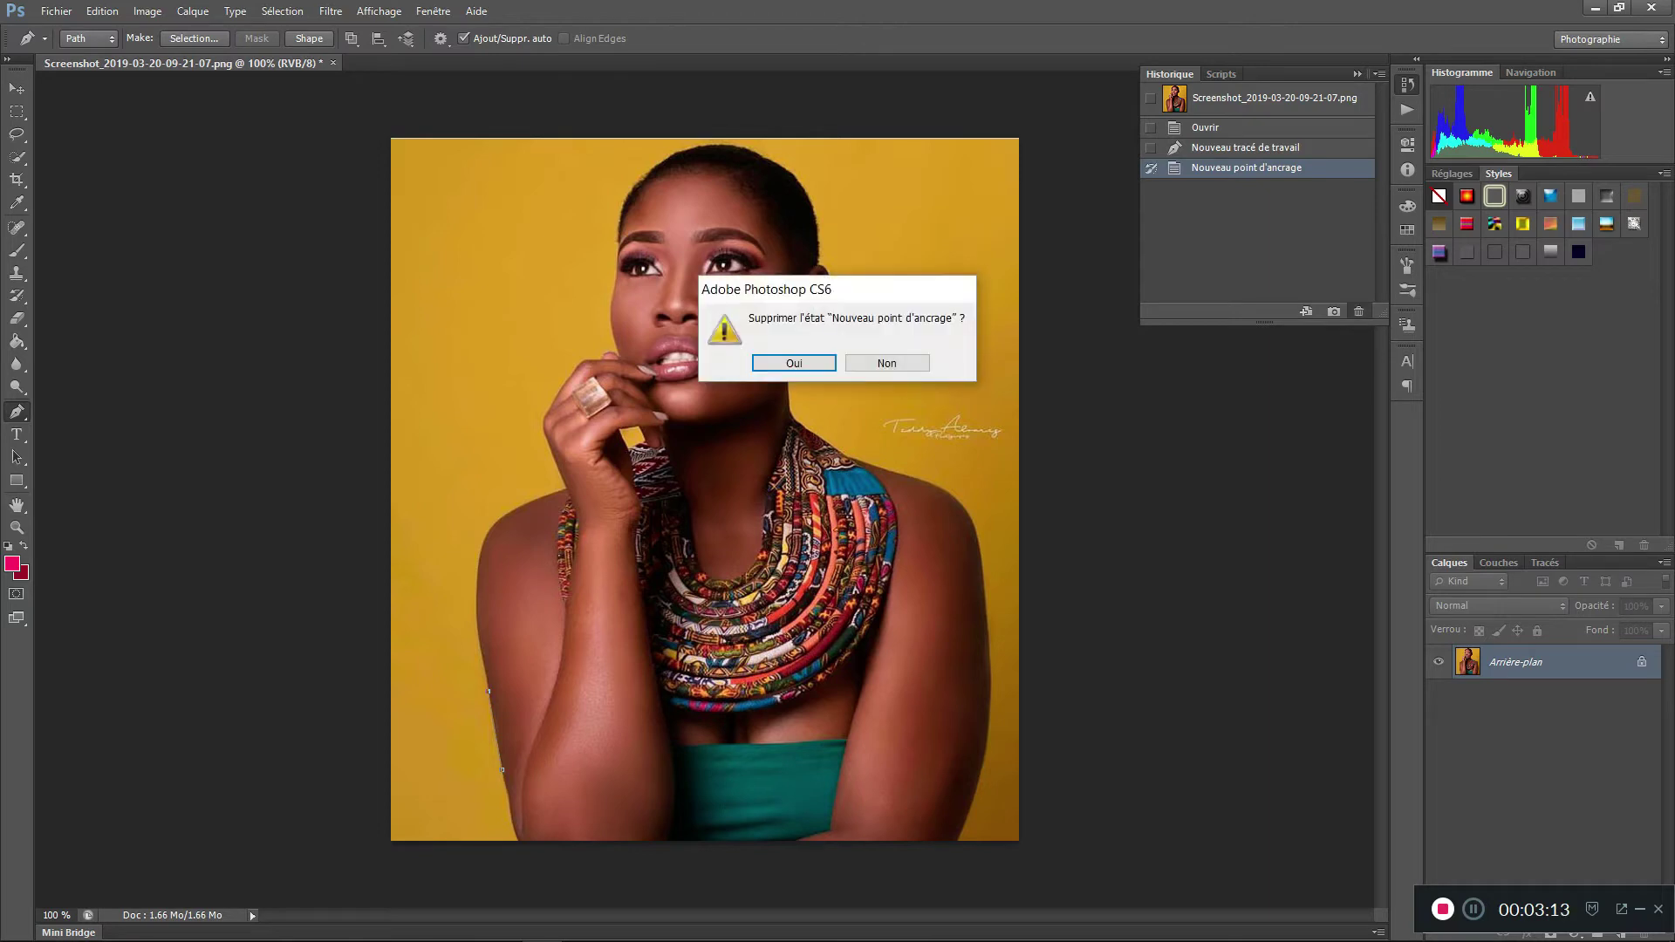
{"action": "key", "text": "Return"}
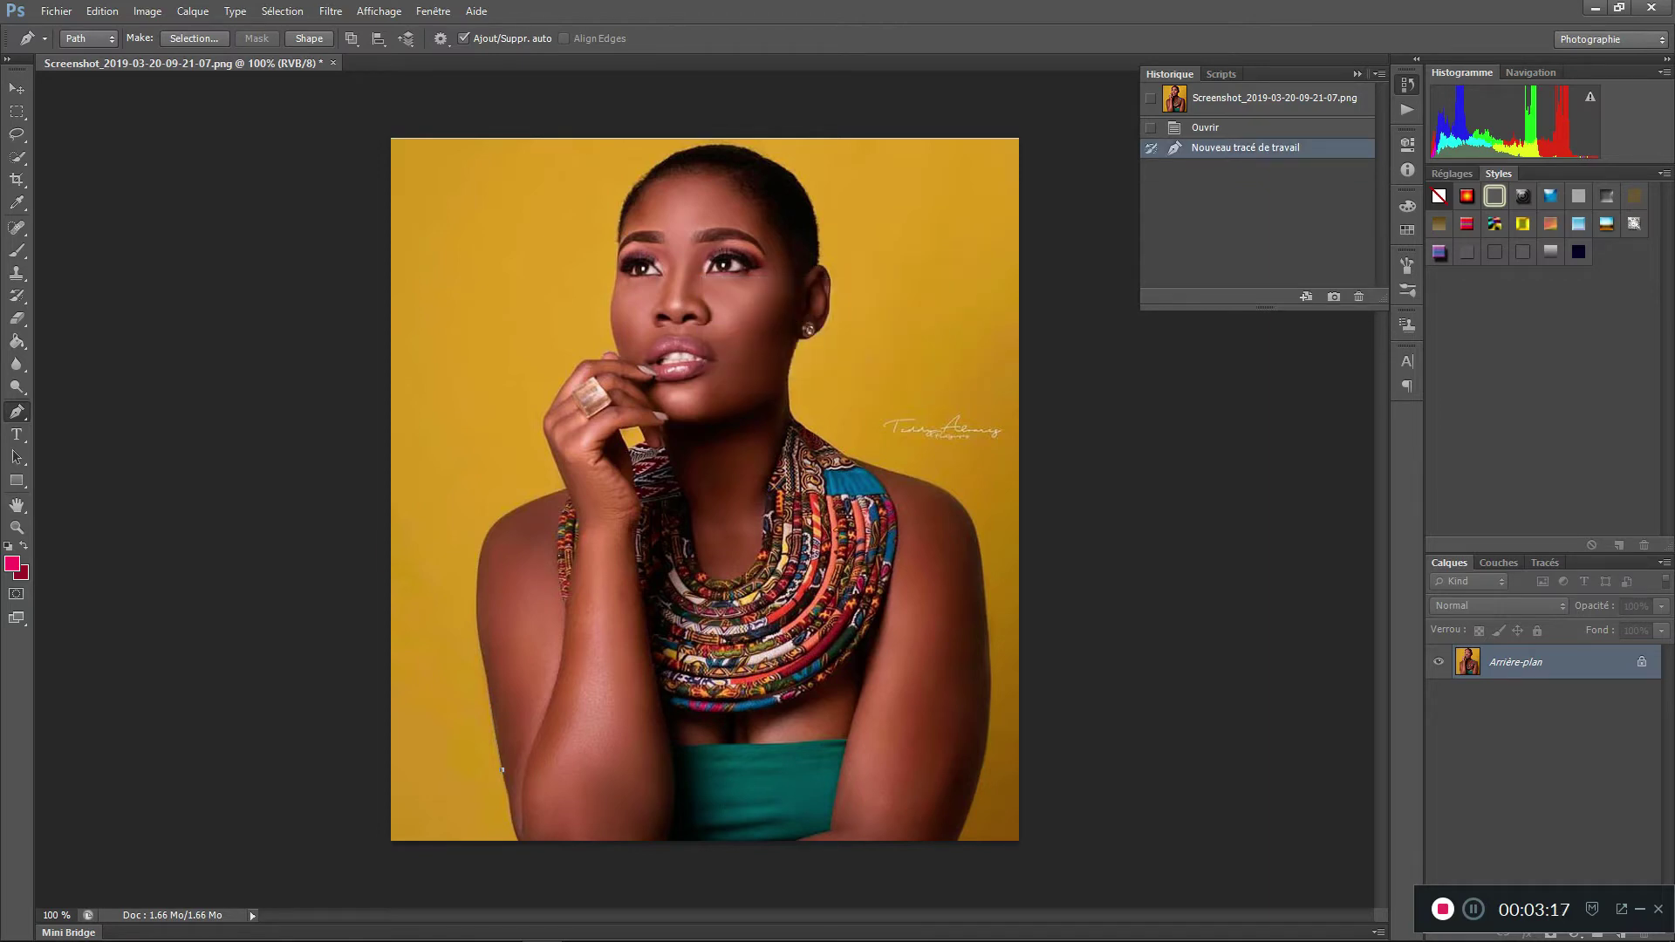
{"action": "left_click", "coordinate": [1358, 296]}
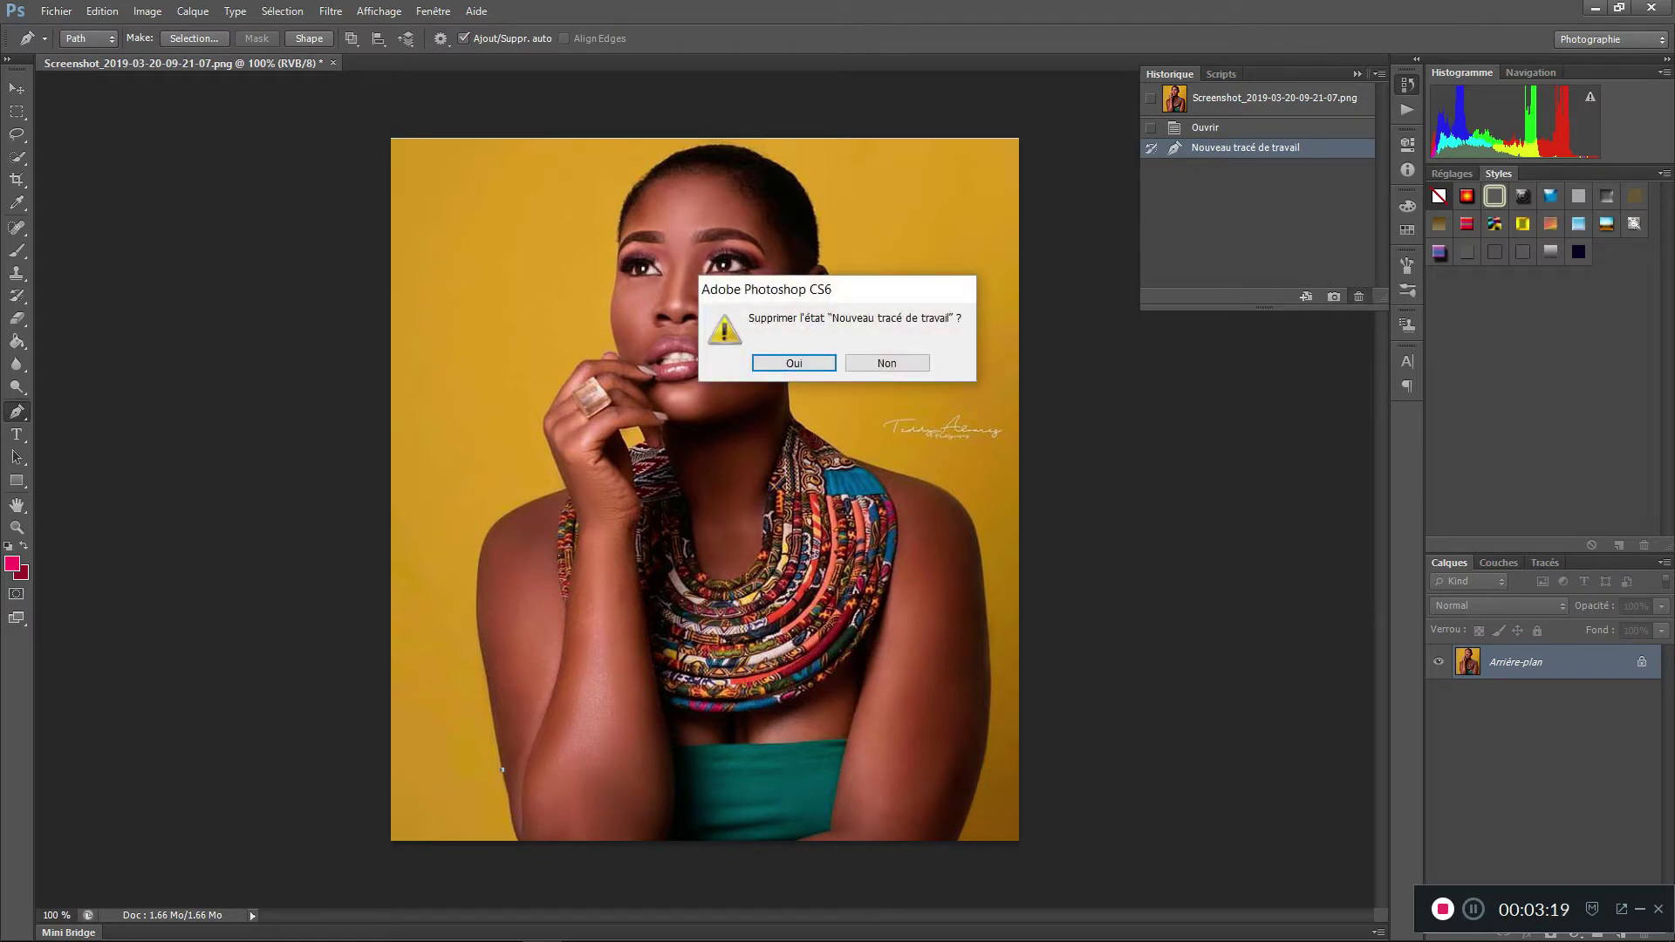
{"action": "key", "text": "Return"}
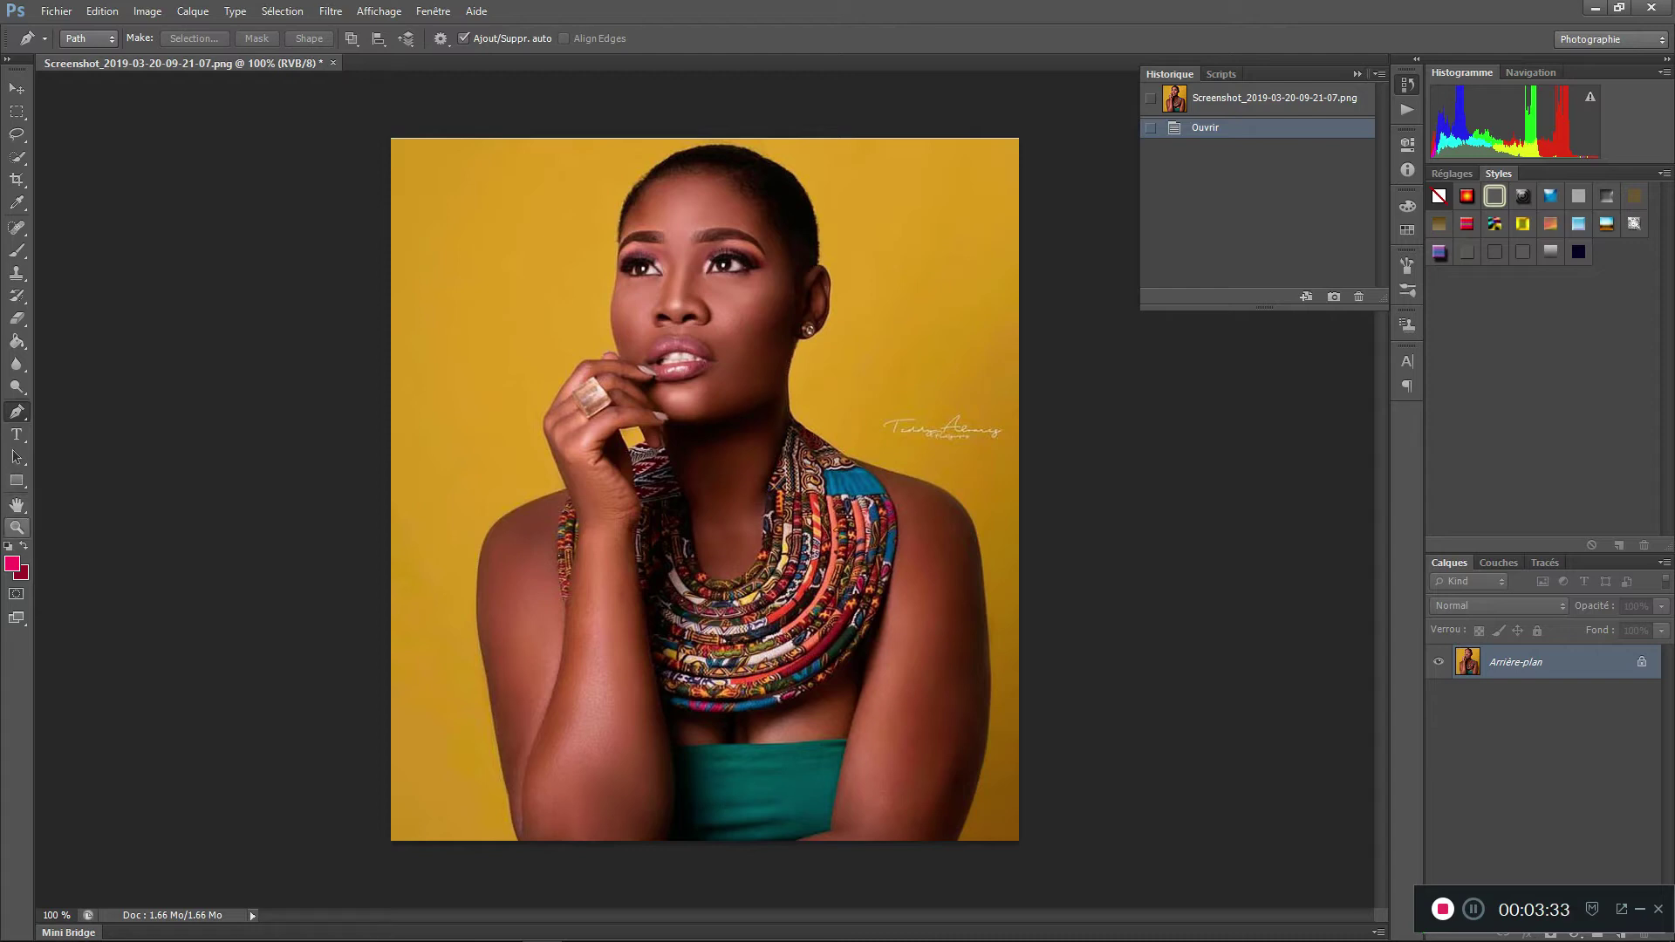
{"action": "left_click", "coordinate": [16, 528]}
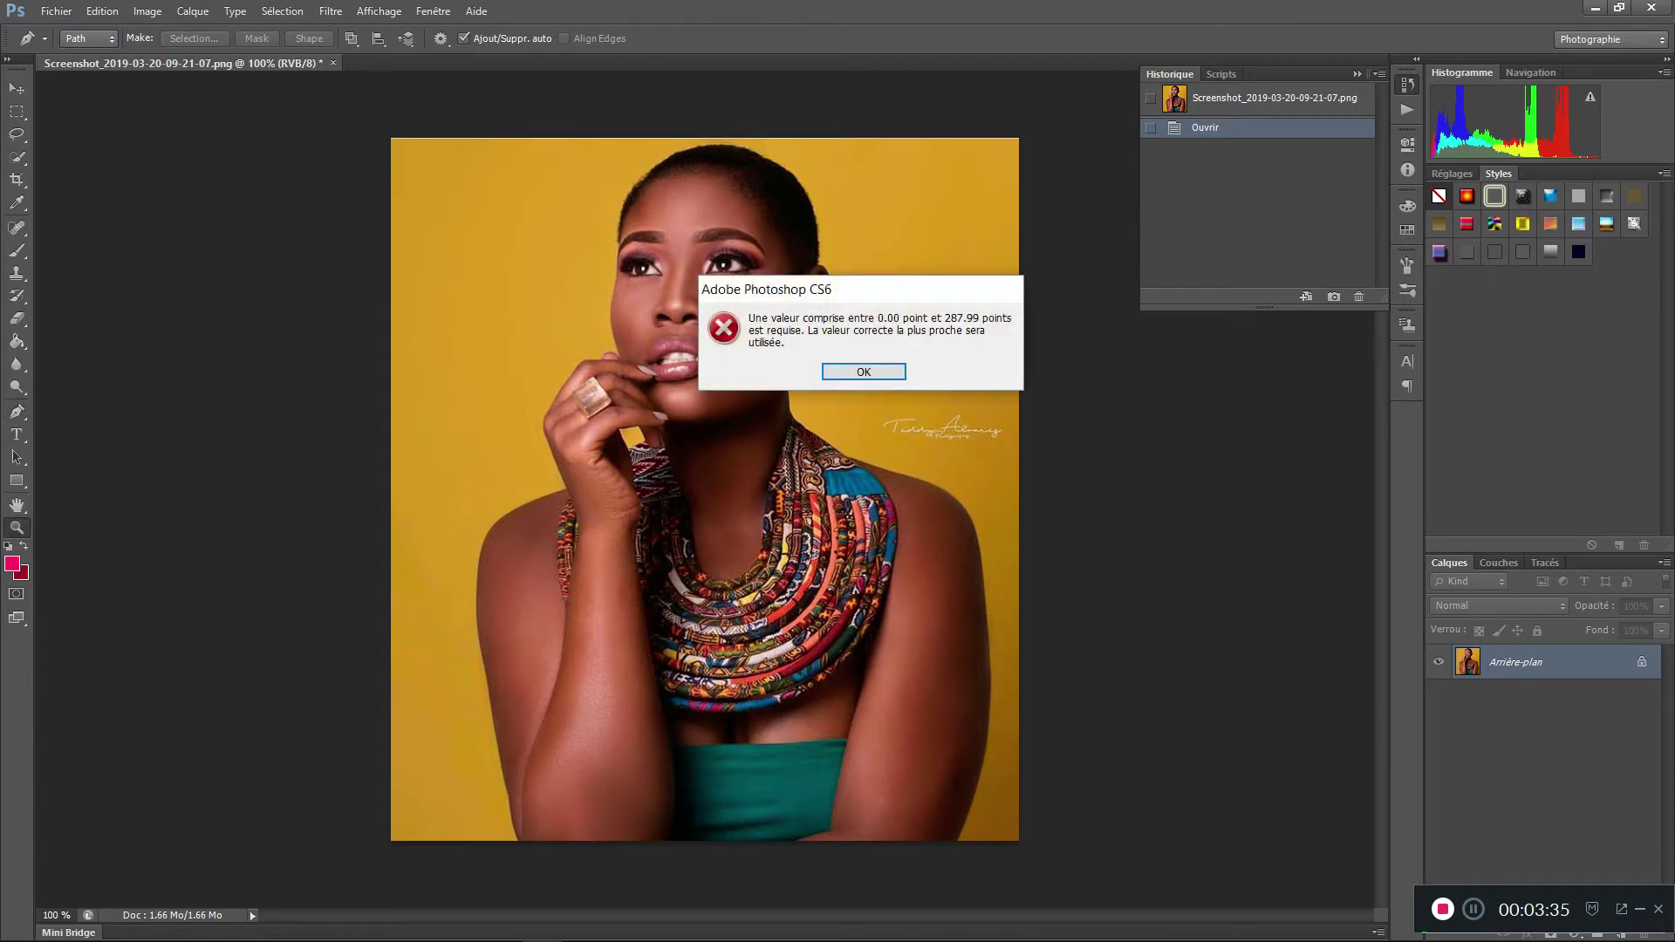
{"action": "left_click", "coordinate": [864, 371]}
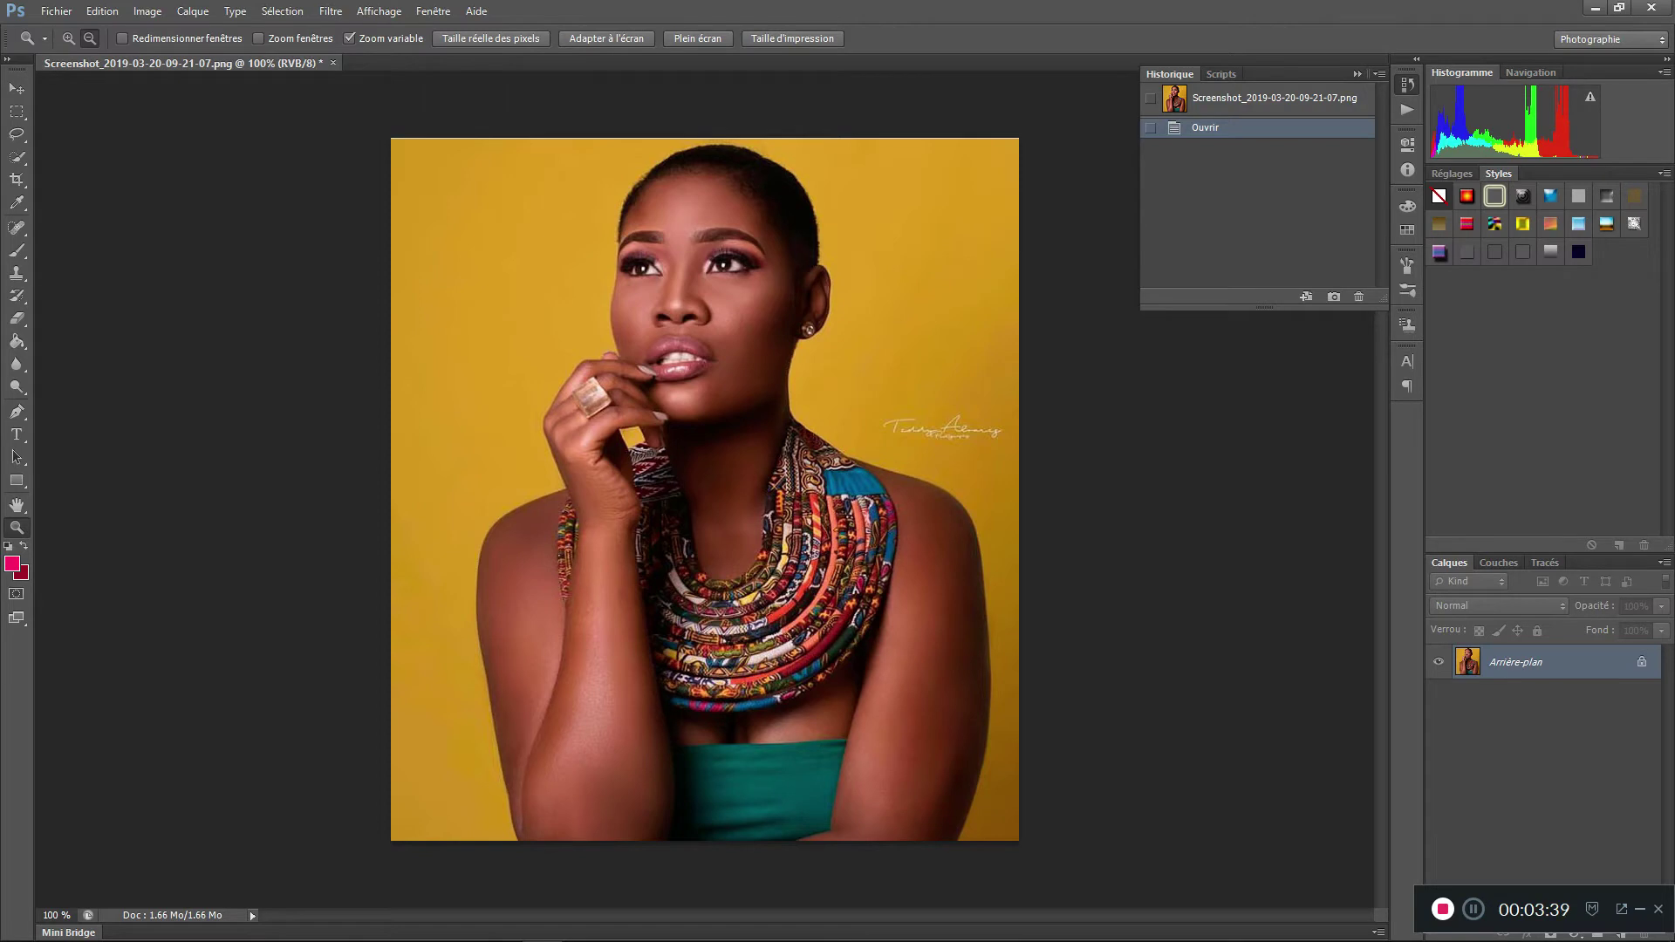
{"action": "key", "text": "ctrl+minus"}
{"action": "key", "text": "ctrl+minus"}
{"action": "key", "text": "ctrl+minus"}
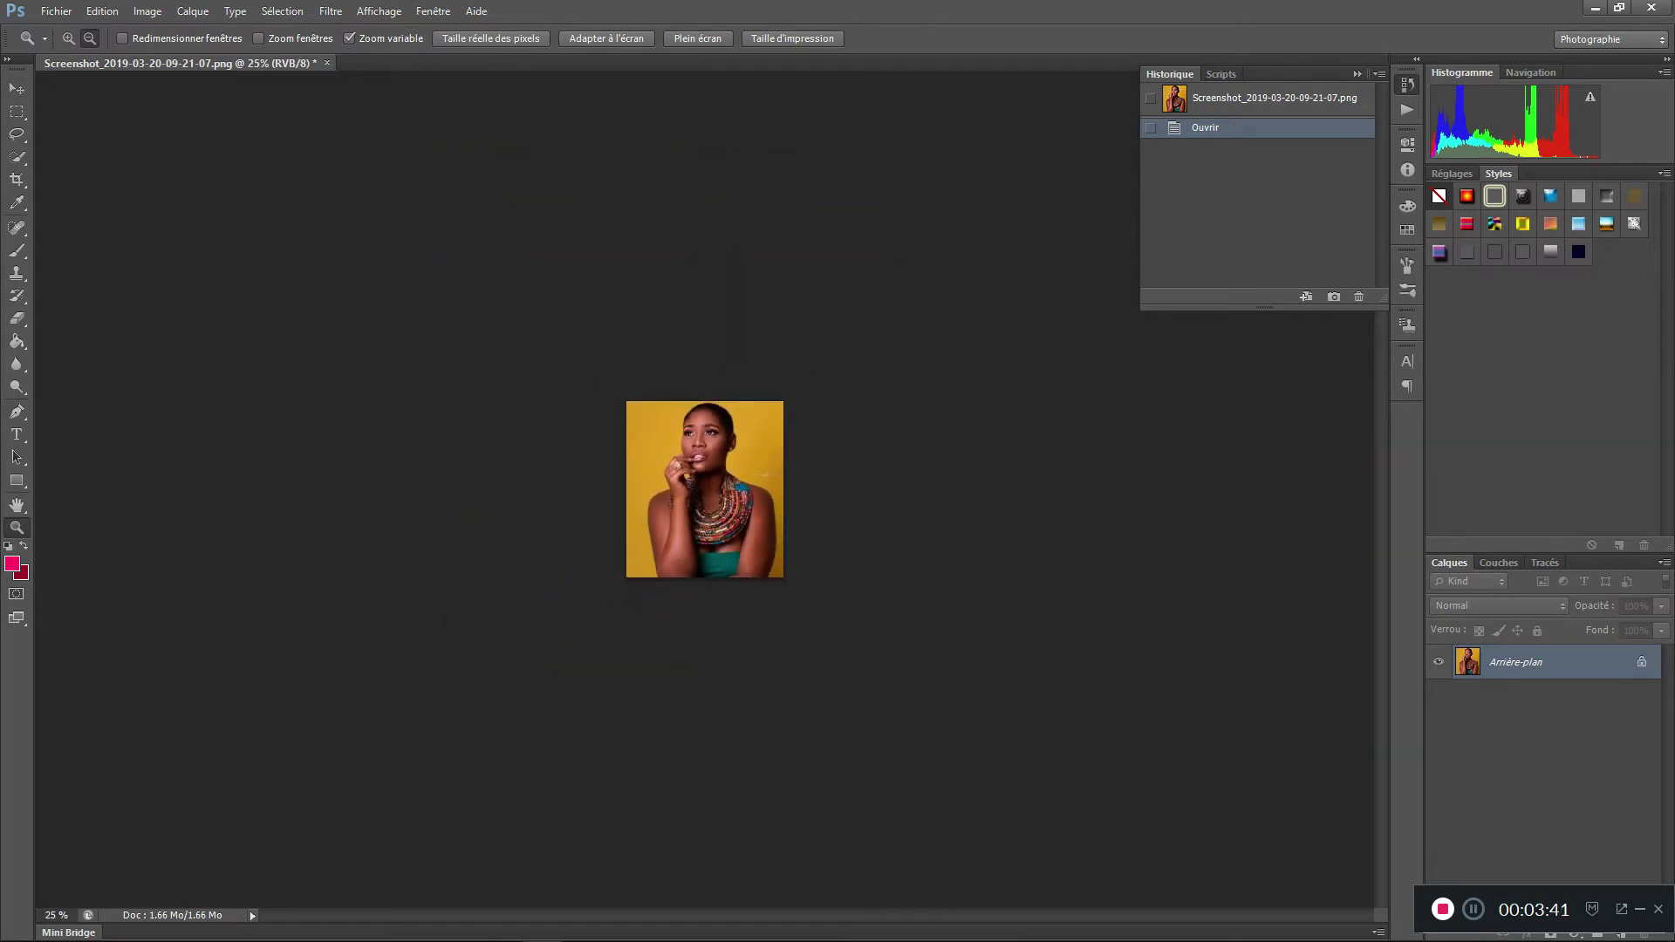
{"action": "left_click", "coordinate": [68, 38]}
{"action": "left_click", "coordinate": [697, 458]}
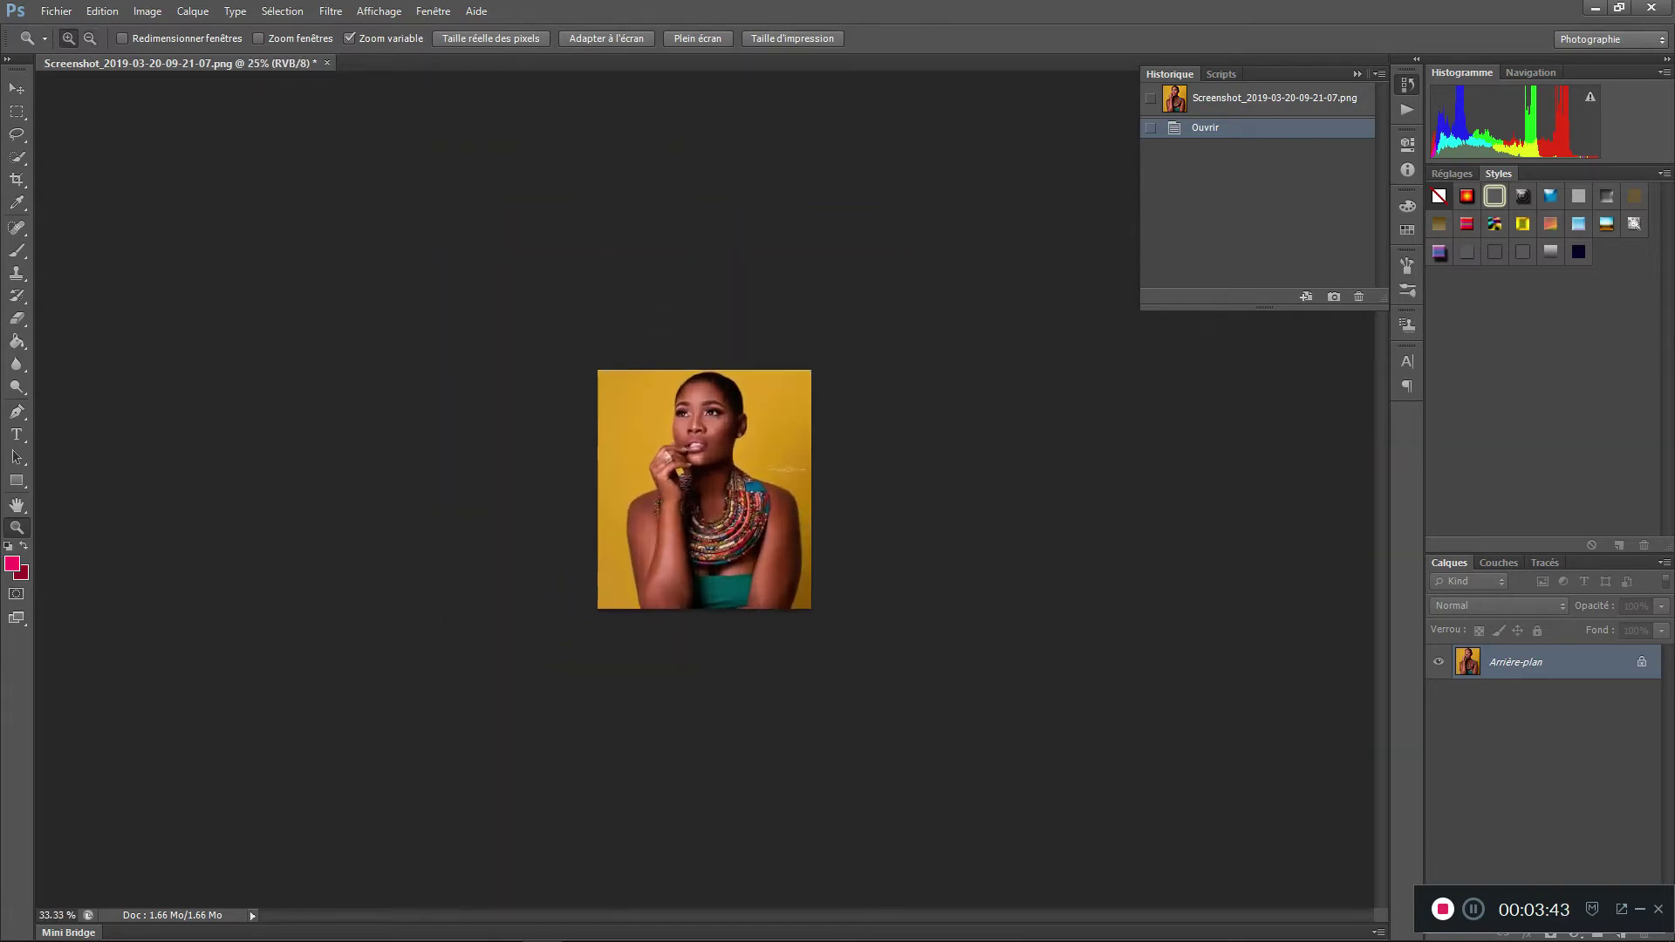
{"action": "key", "text": "ctrl+plus"}
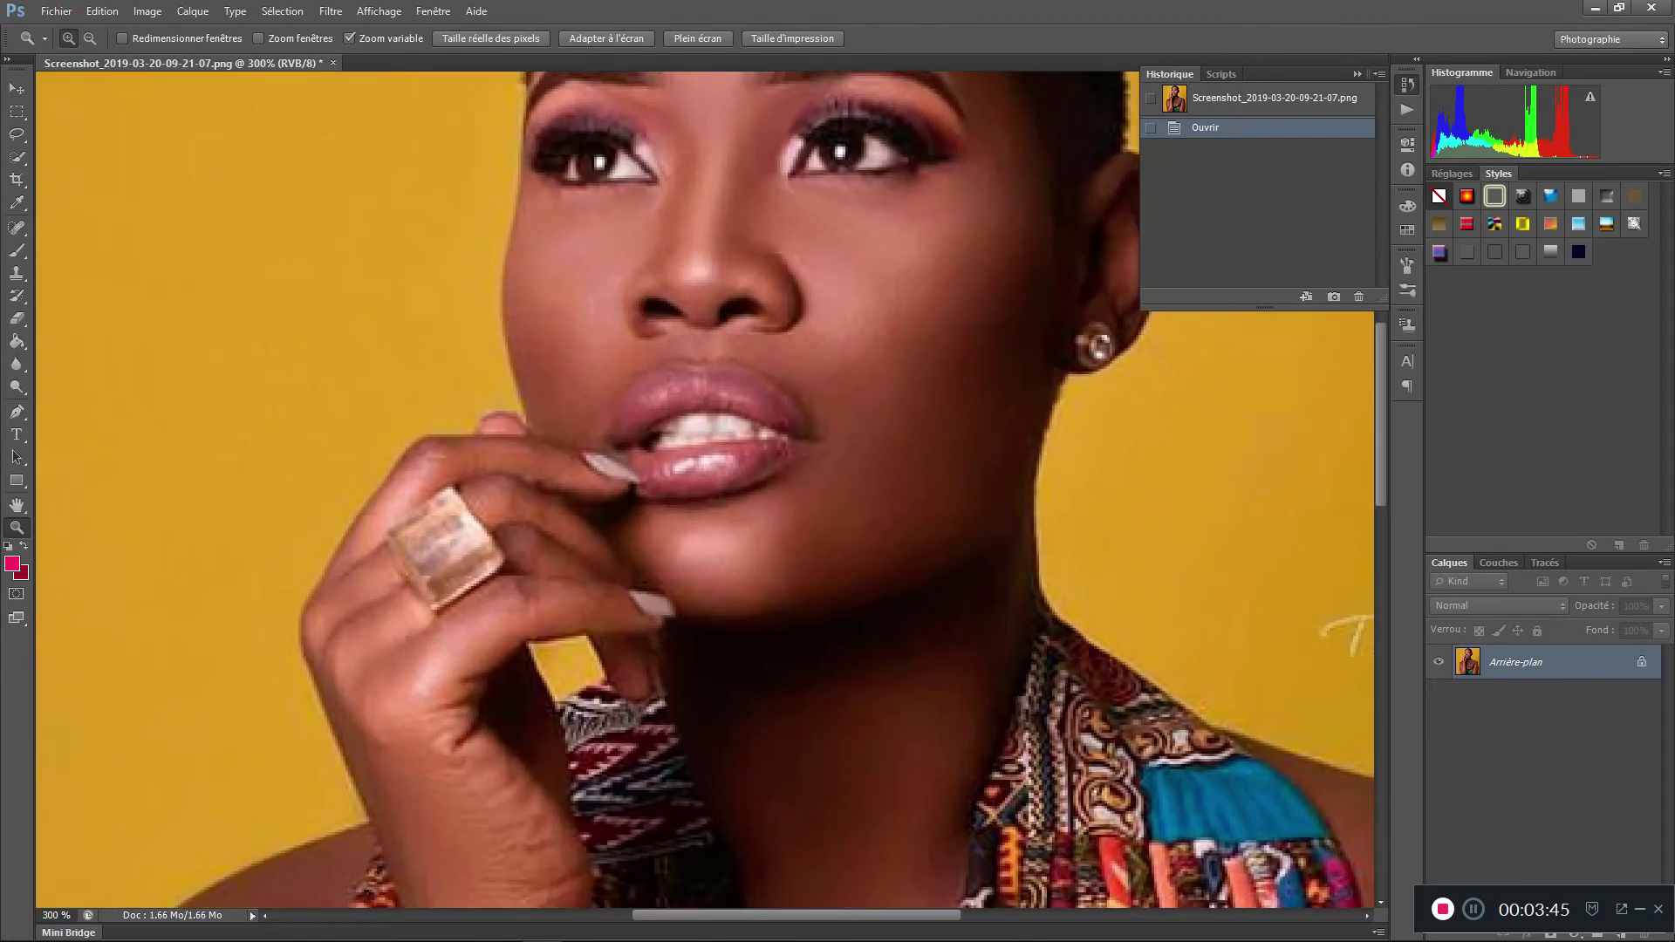
{"action": "left_click", "coordinate": [89, 39]}
{"action": "key", "text": "ctrl+minus"}
{"action": "key", "text": "ctrl+minus"}
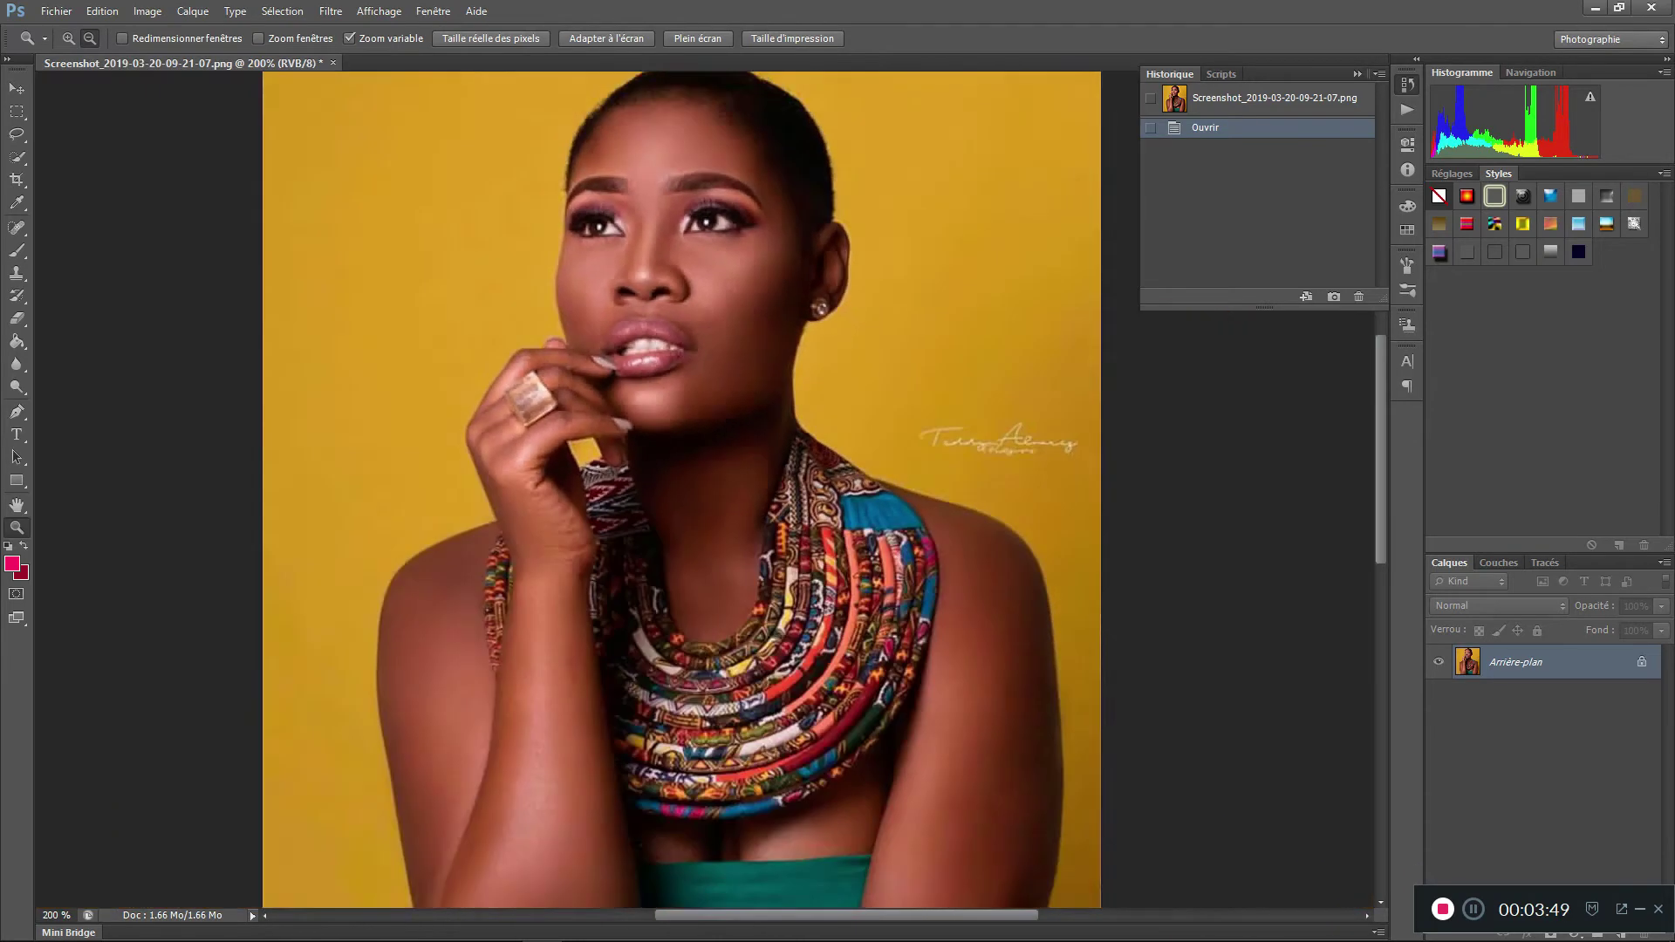
{"action": "key", "text": "ctrl+minus"}
{"action": "left_click", "coordinate": [68, 38]}
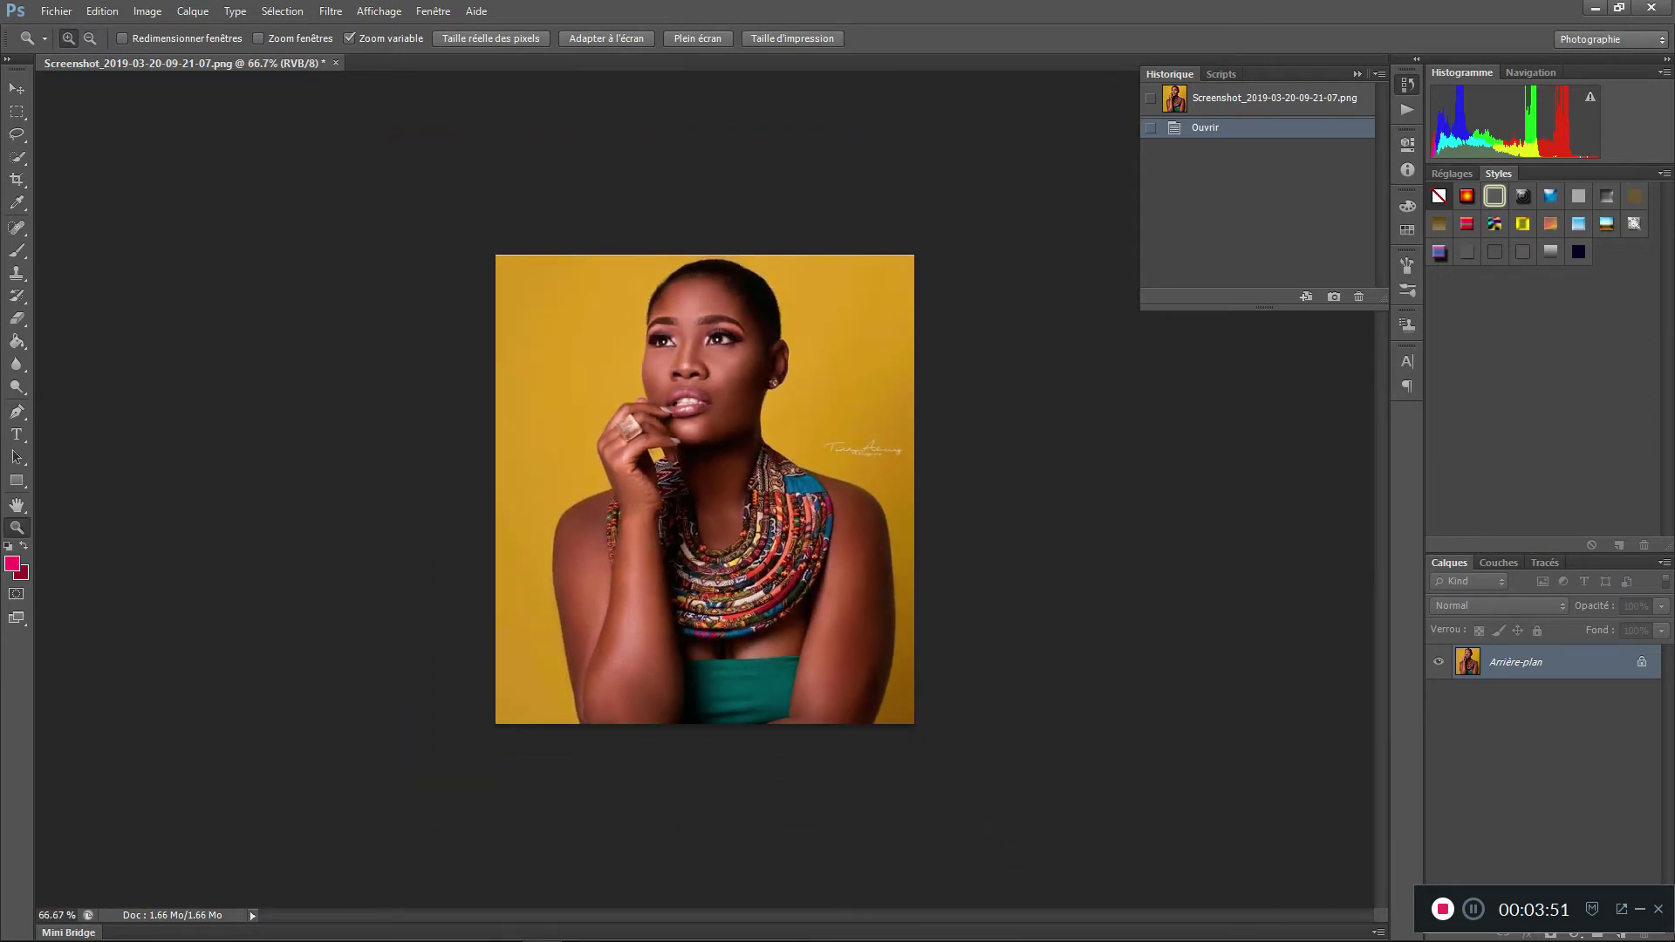
{"action": "key", "text": "ctrl+plus"}
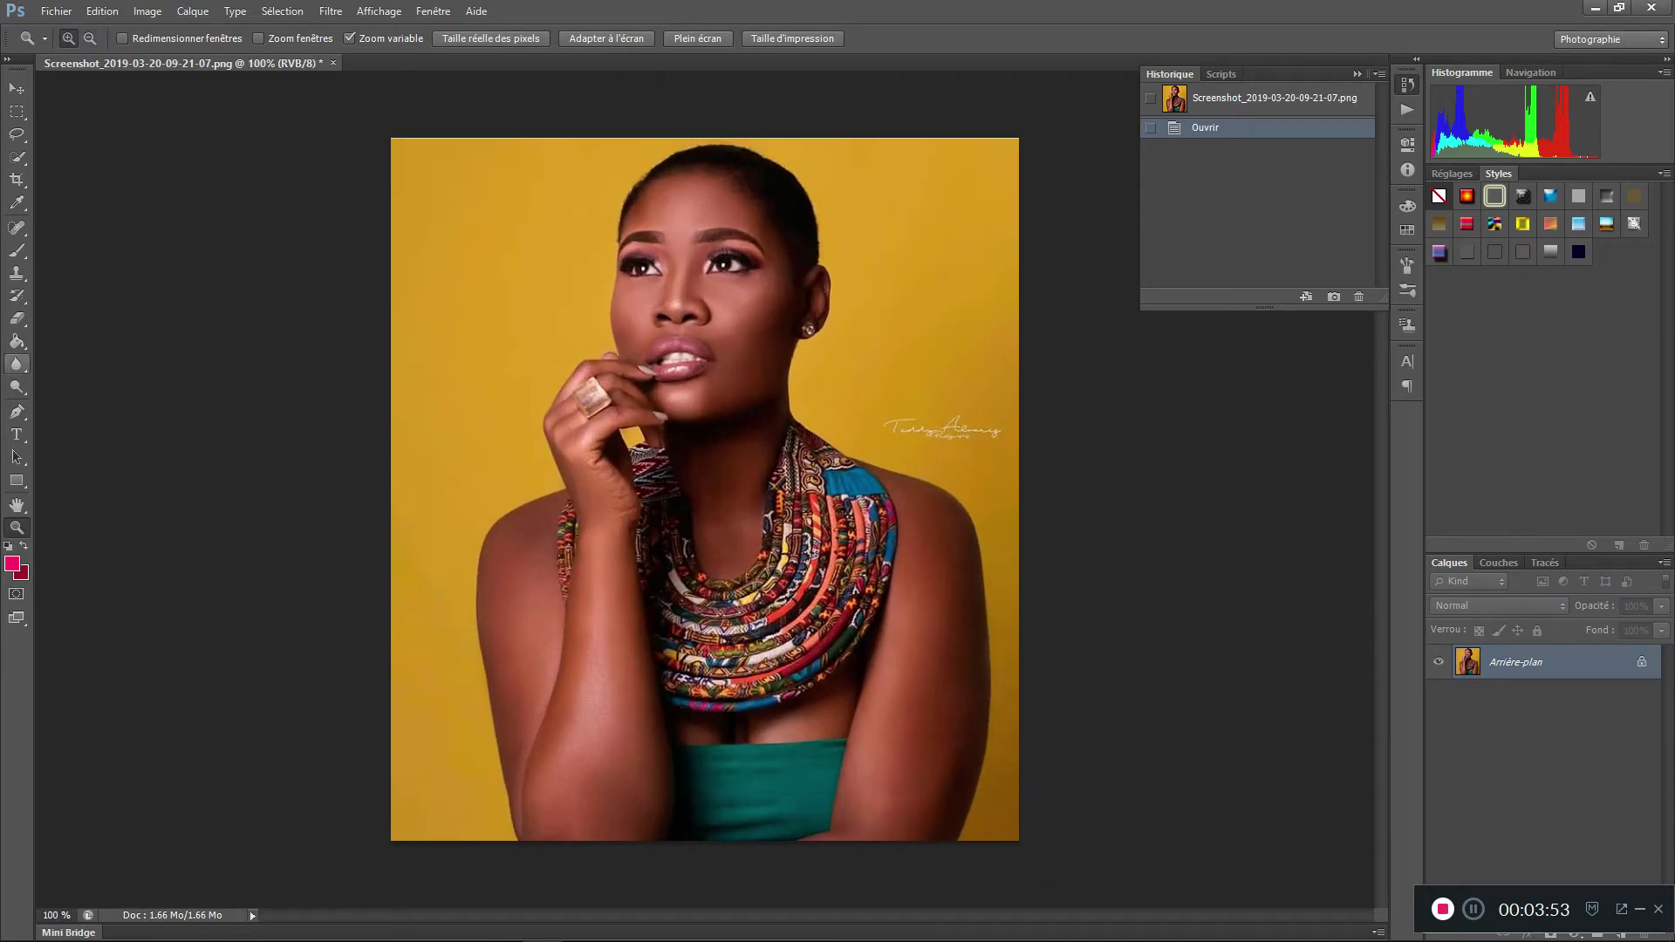
{"action": "left_click", "coordinate": [17, 88]}
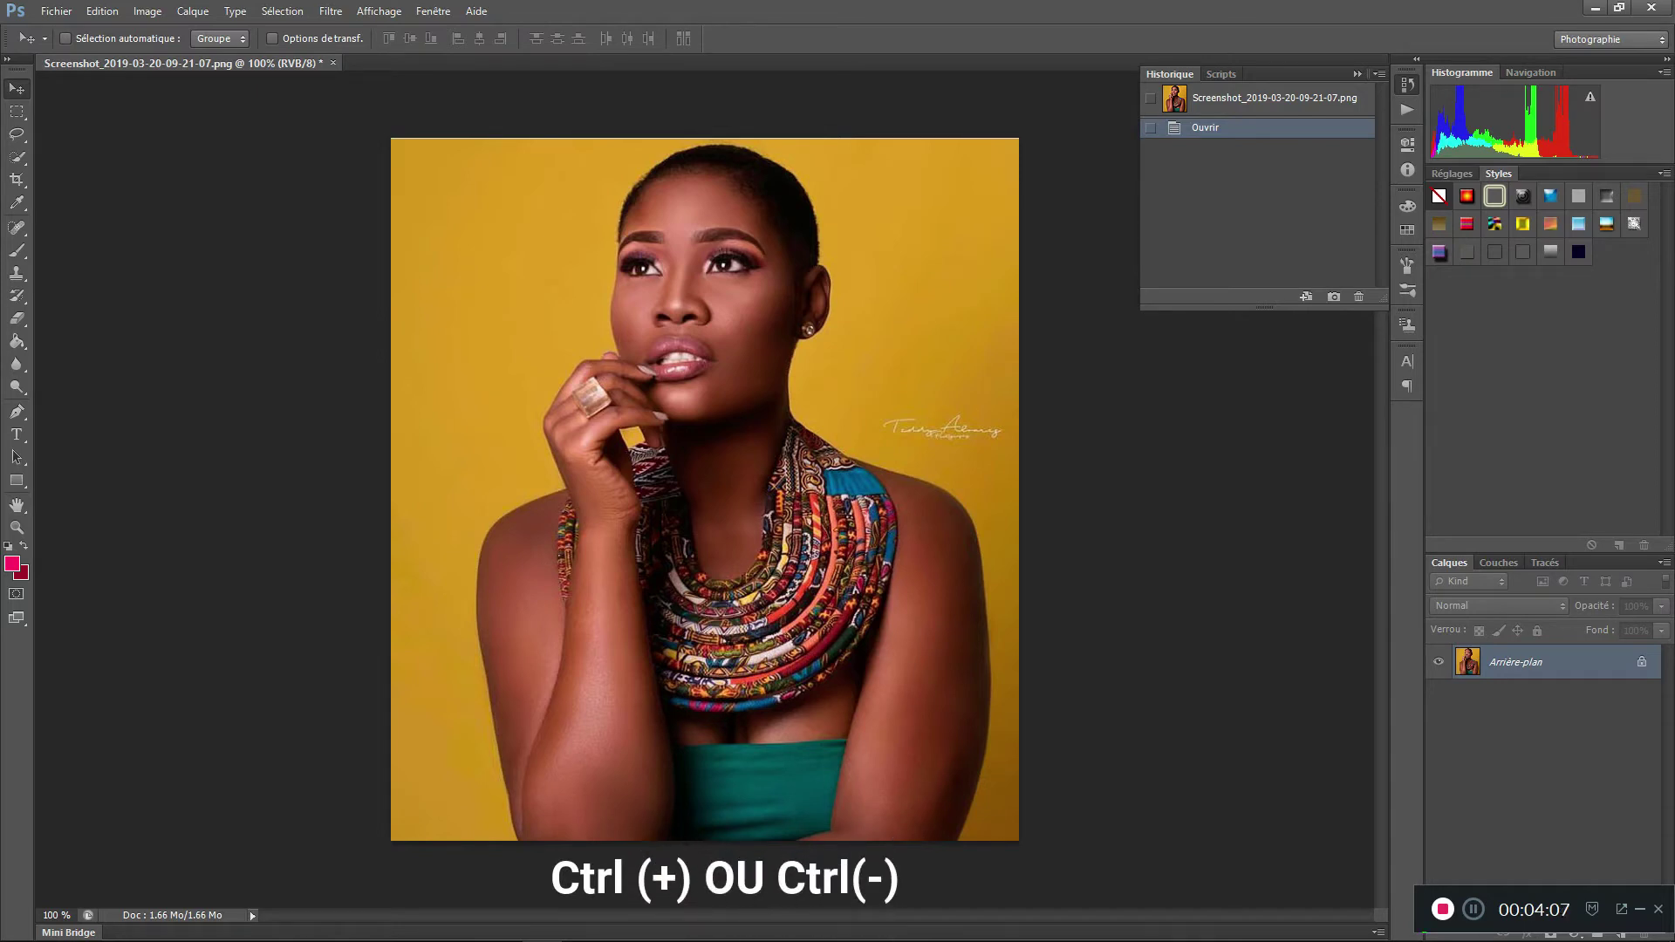
Step: Zoom the portrait out and back in, ending at 300% magnification
{"action": "key", "text": "ctrl+minus"}
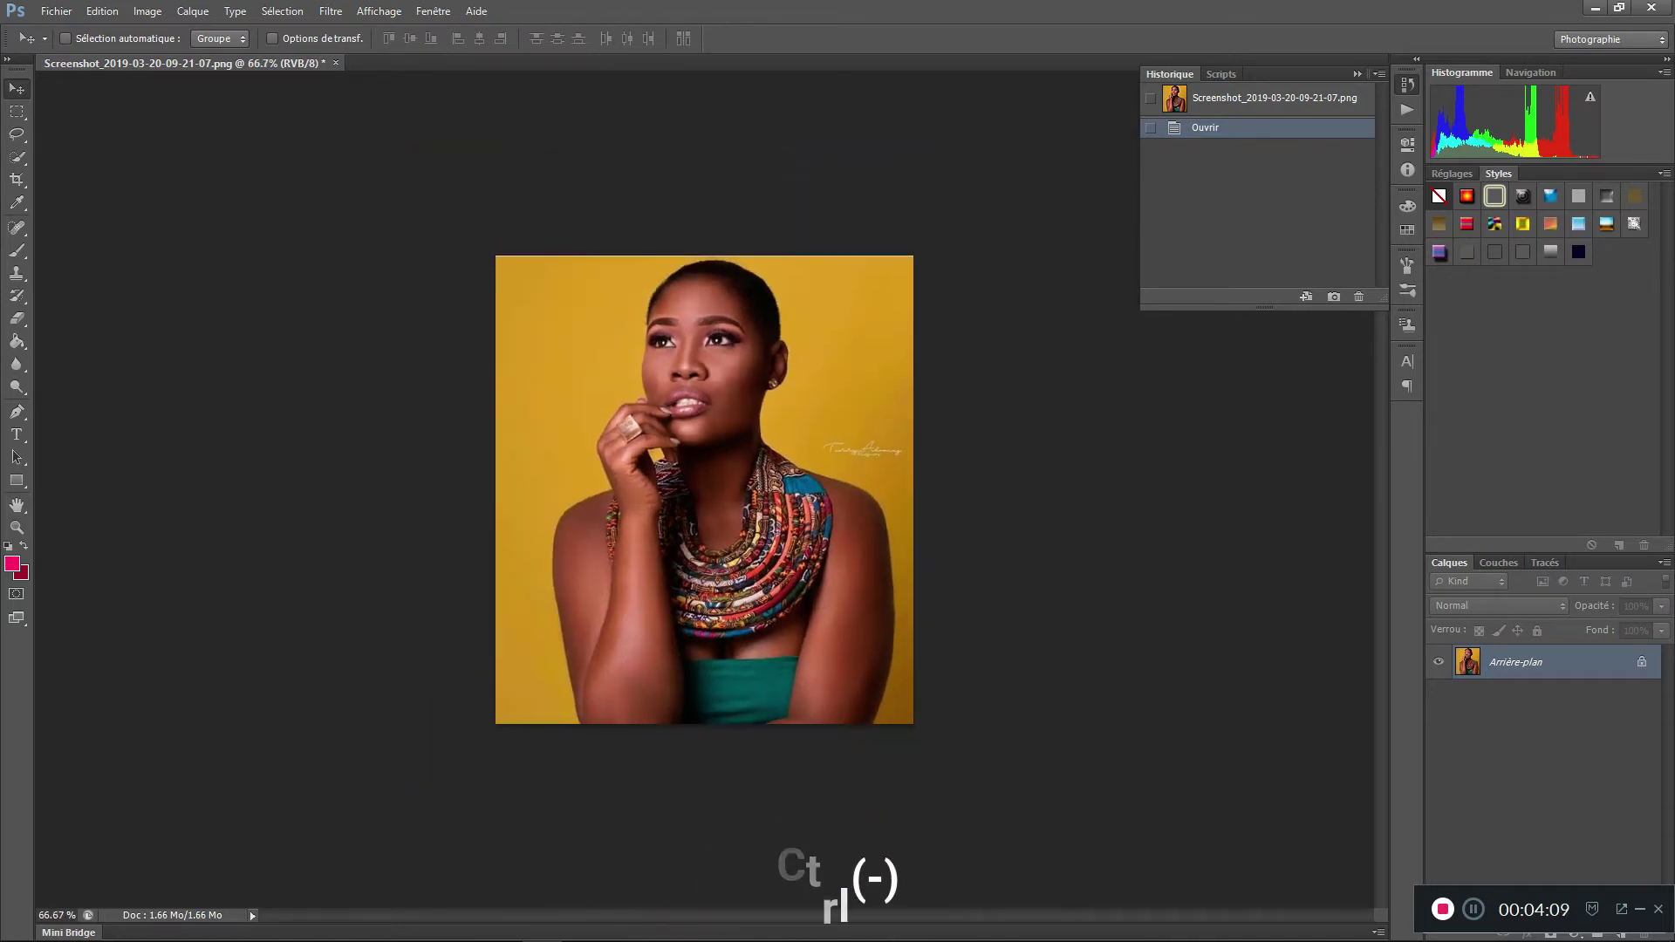
{"action": "key", "text": "ctrl+minus"}
{"action": "key", "text": "ctrl+minus"}
{"action": "key", "text": "ctrl+minus"}
{"action": "key", "text": "ctrl+minus"}
{"action": "key", "text": "ctrl+minus"}
{"action": "key", "text": "ctrl+minus"}
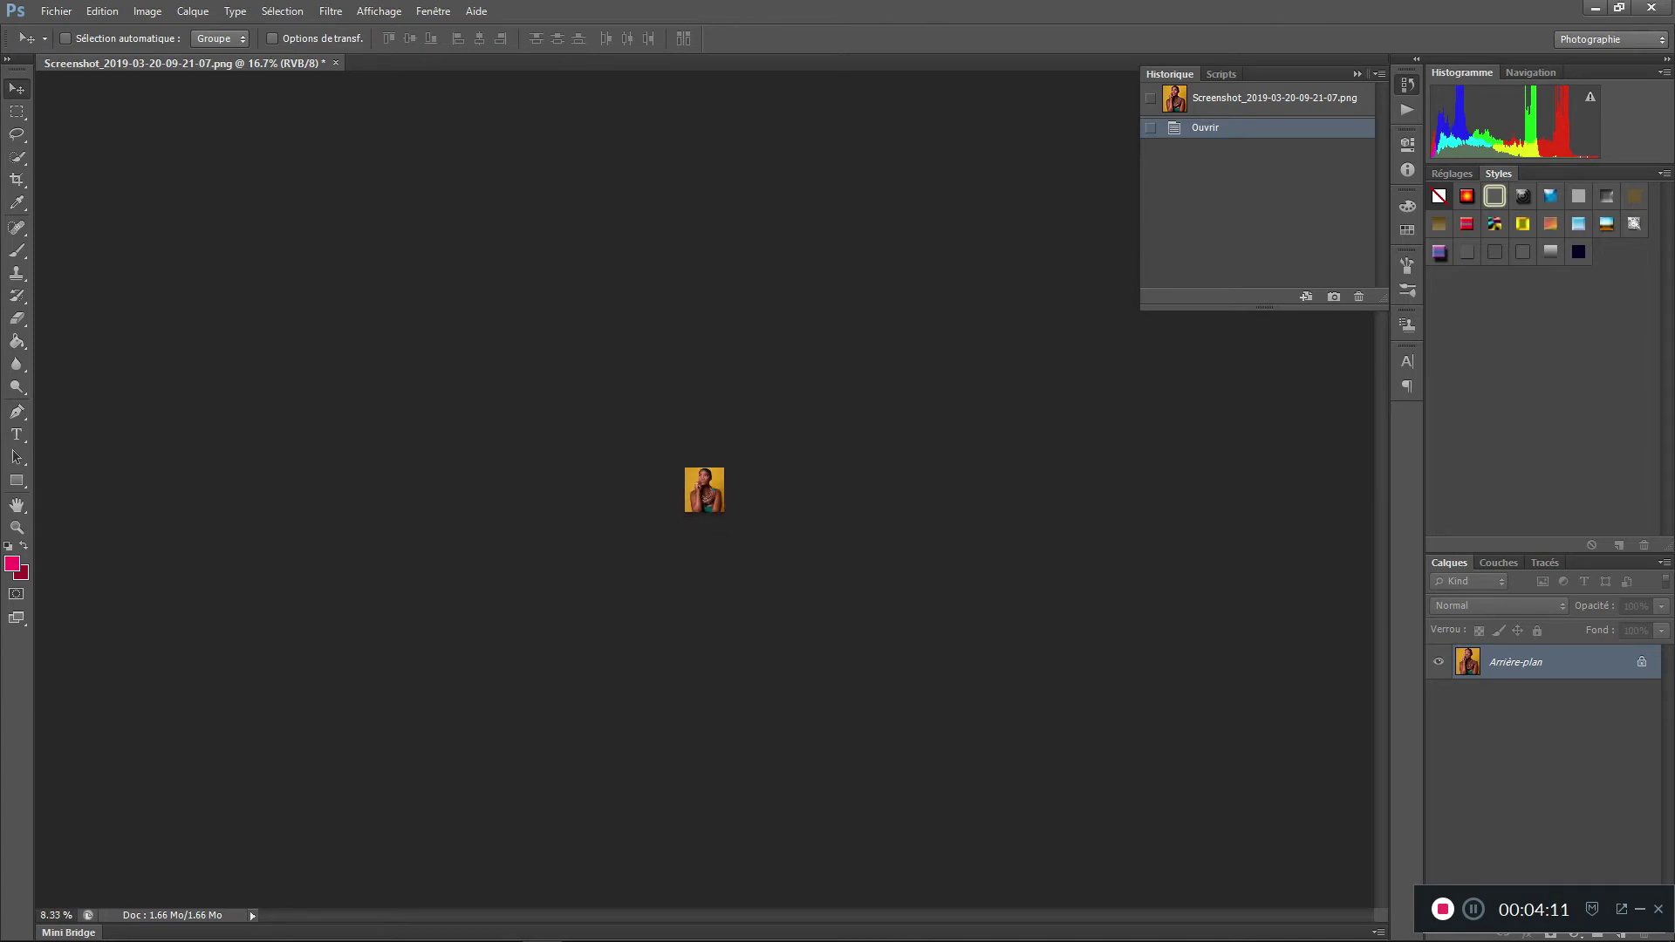
{"action": "key", "text": "ctrl+minus"}
{"action": "key", "text": "ctrl+minus"}
{"action": "key", "text": "ctrl+minus"}
{"action": "key", "text": "ctrl+plus"}
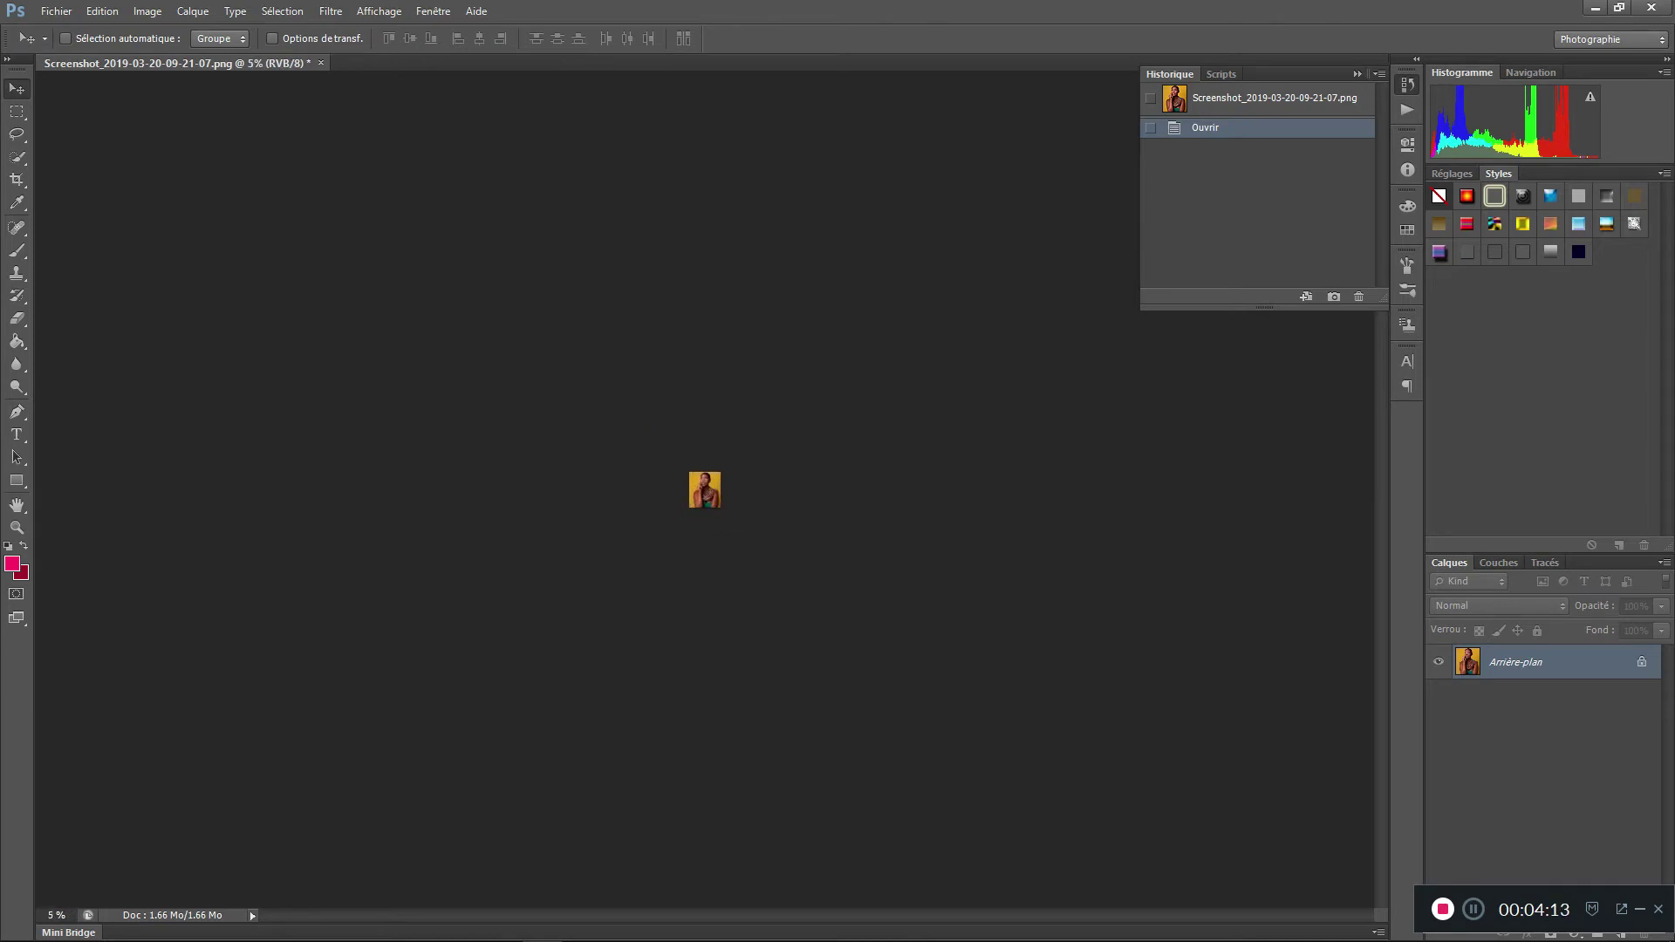
{"action": "key", "text": "ctrl+plus"}
{"action": "key", "text": "ctrl+plus"}
{"action": "key", "text": "ctrl+plus"}
{"action": "key", "text": "ctrl+plus"}
{"action": "key", "text": "ctrl+plus"}
{"action": "key", "text": "ctrl+plus"}
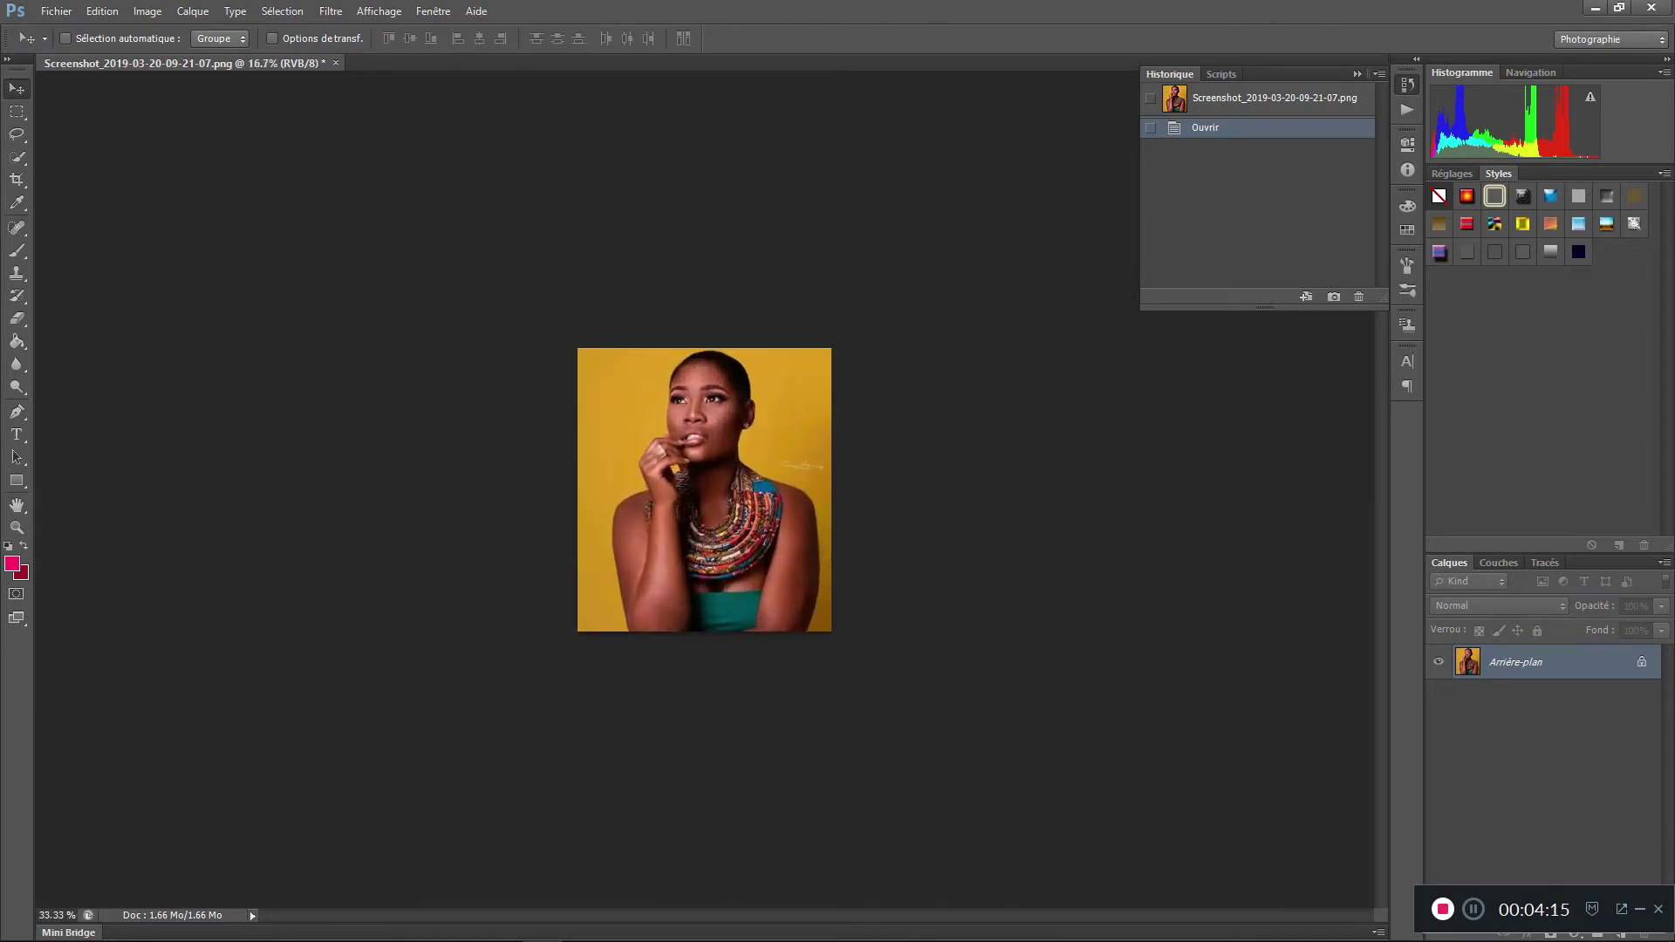
{"action": "key", "text": "ctrl+plus"}
{"action": "key", "text": "ctrl+plus"}
{"action": "key", "text": "ctrl+plus"}
{"action": "key", "text": "ctrl+plus"}
{"action": "key", "text": "ctrl+minus"}
{"action": "key", "text": "ctrl+minus"}
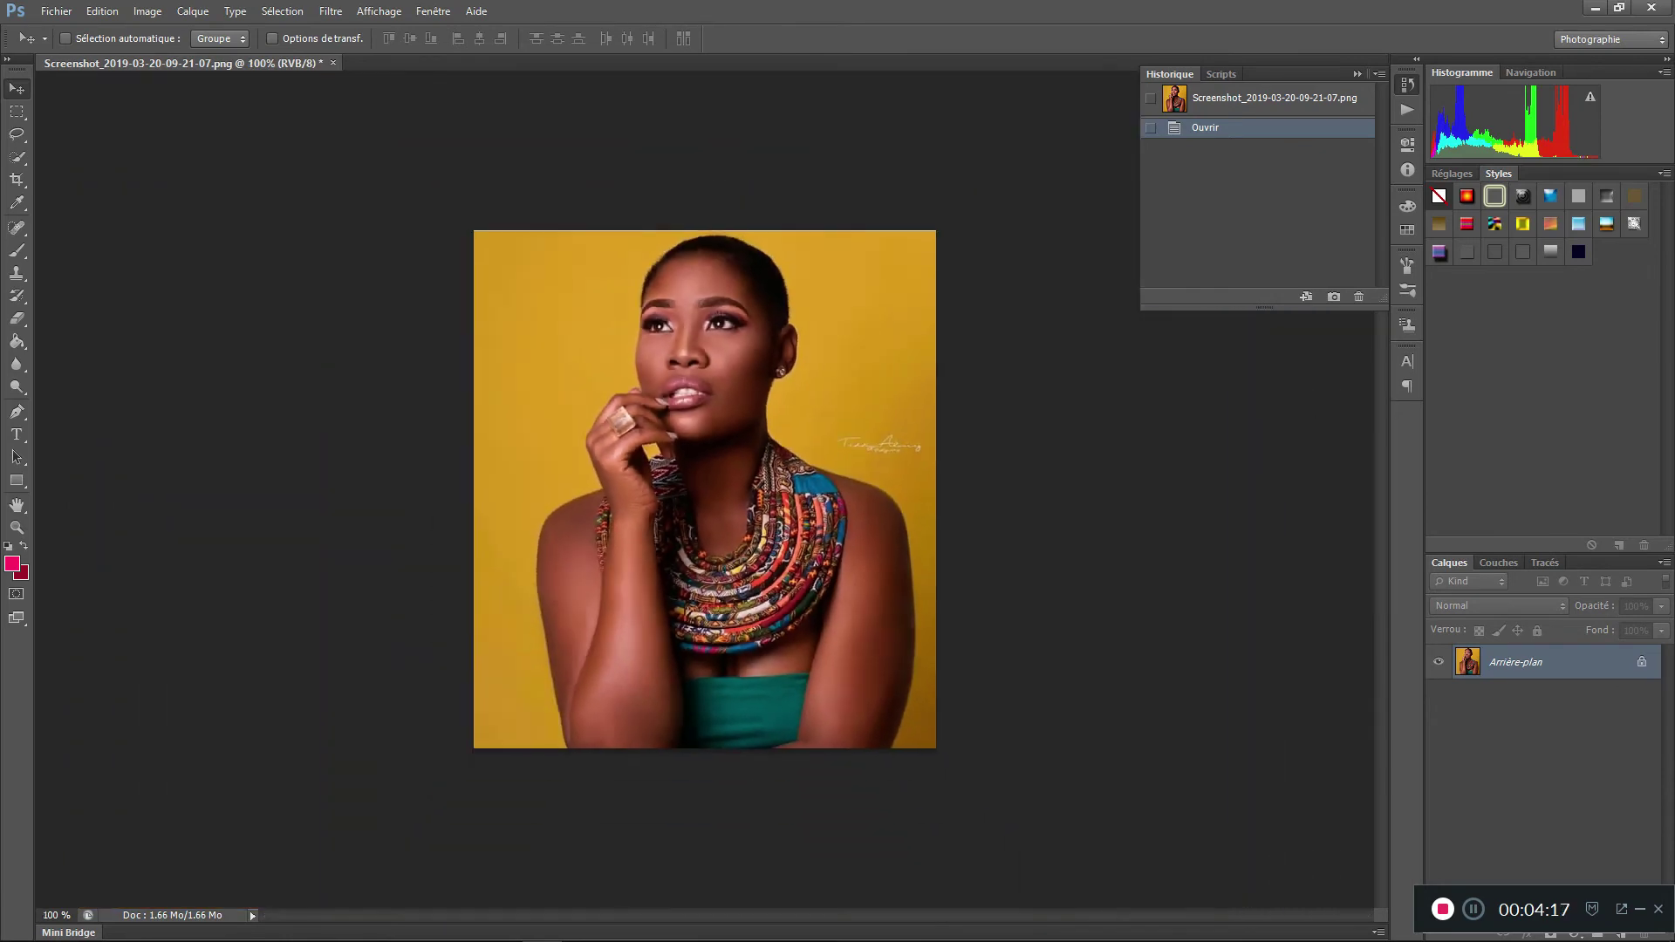
{"action": "key", "text": "ctrl+plus"}
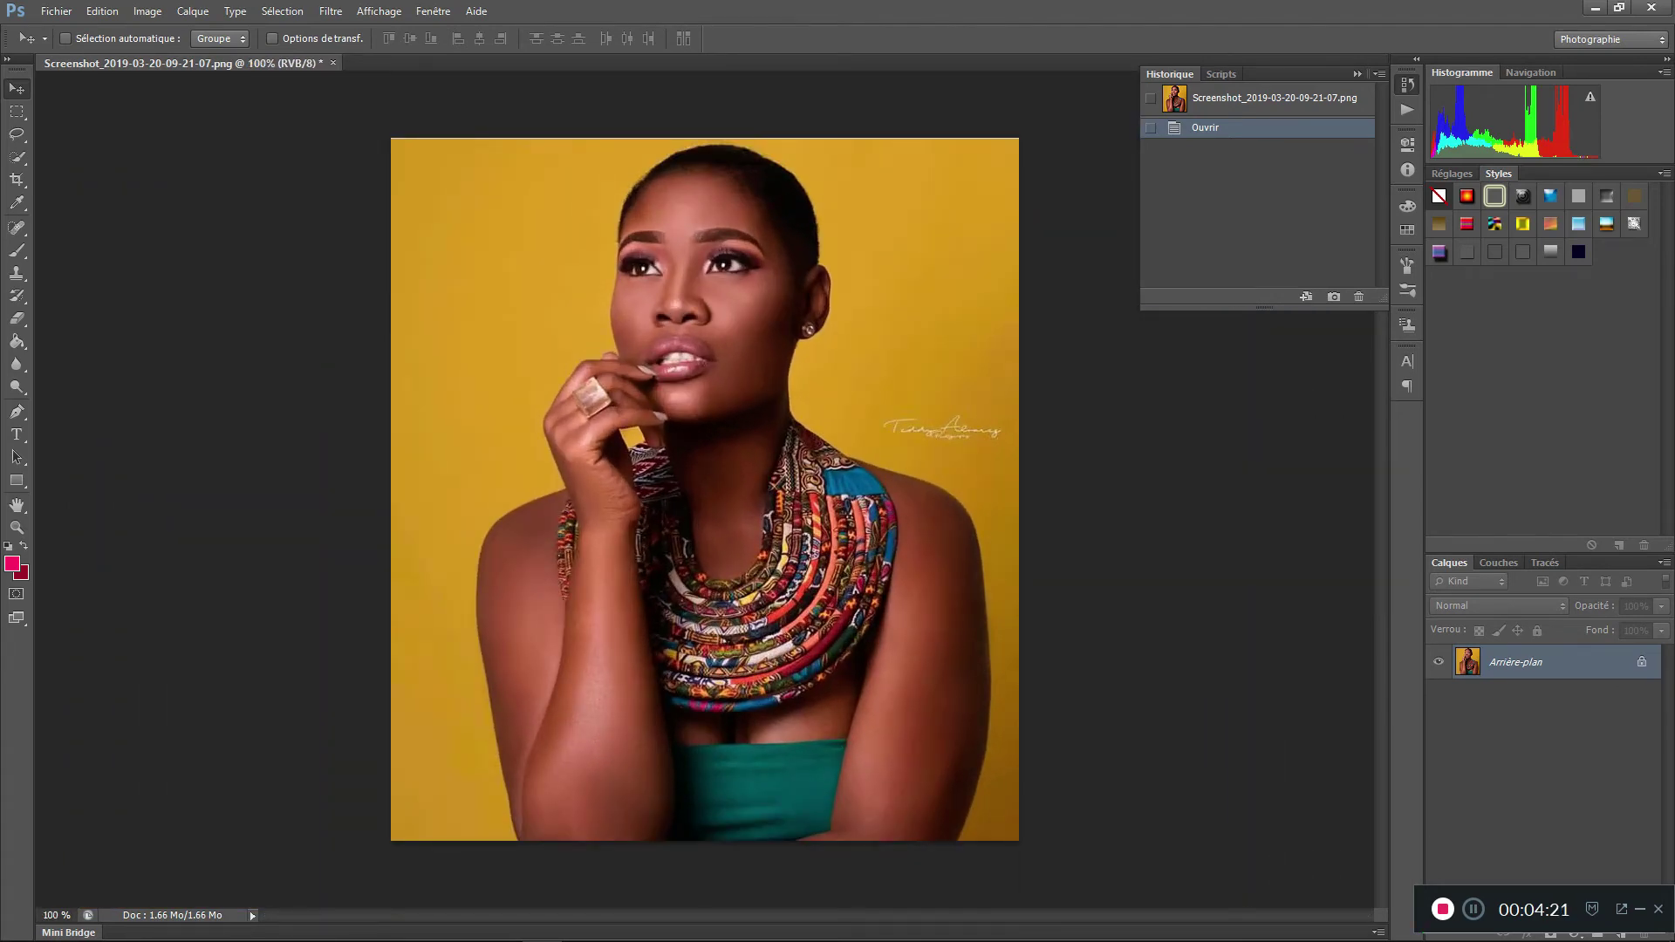
{"action": "key", "text": "ctrl+plus"}
{"action": "key", "text": "ctrl+plus"}
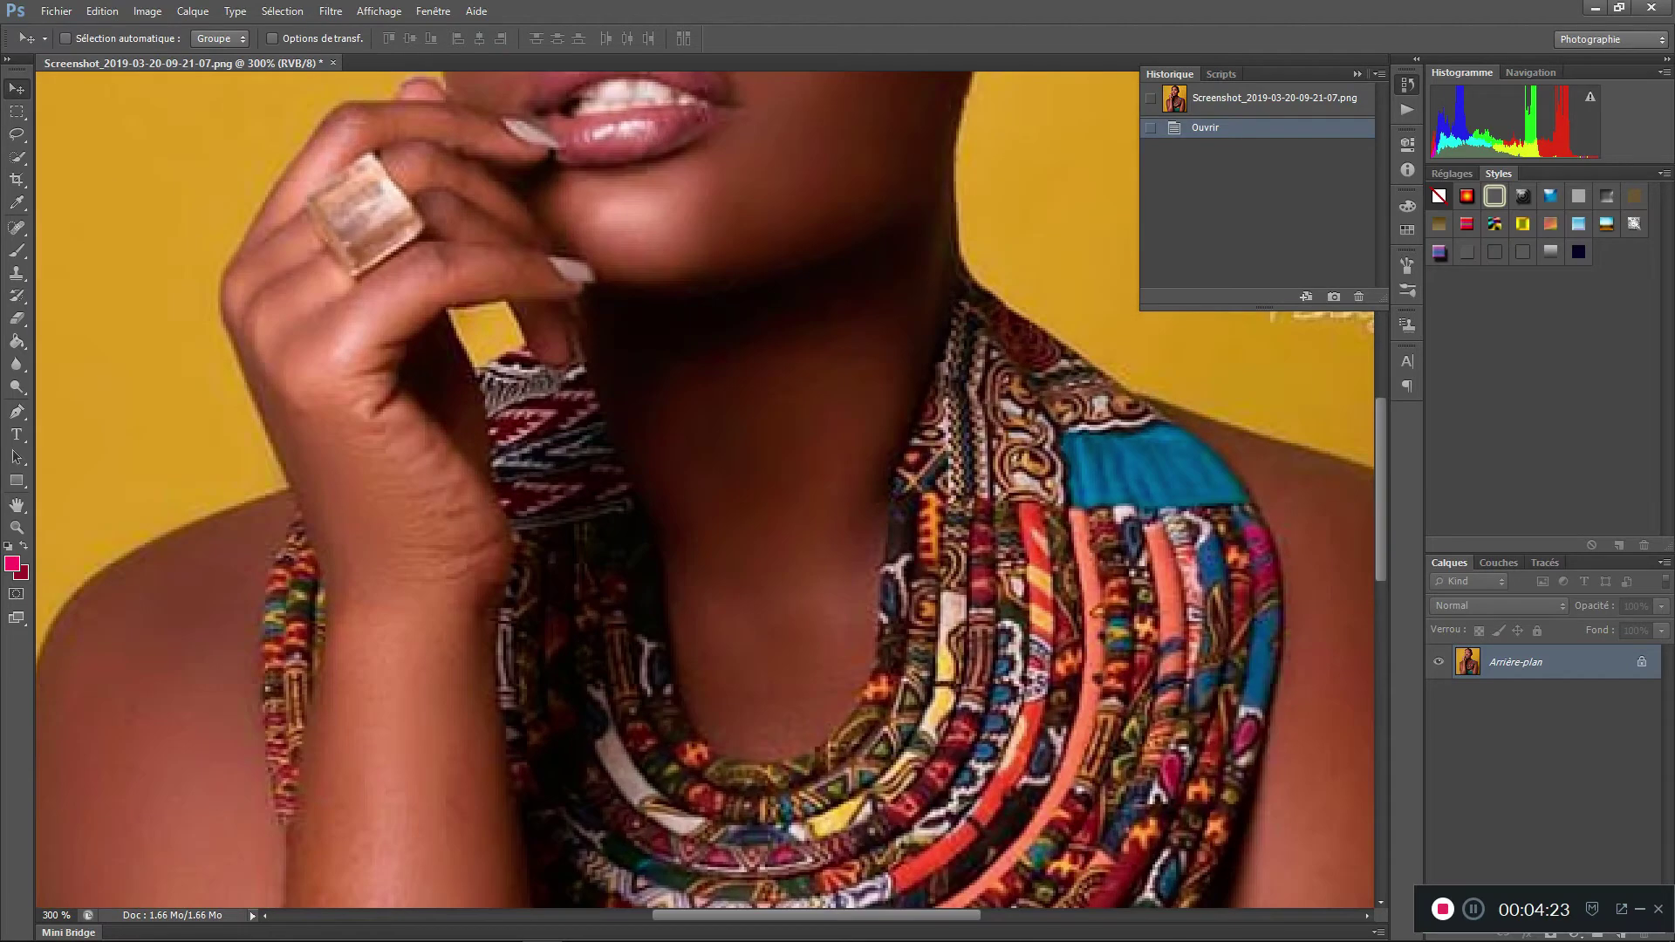
Step: Scroll the view down and left to the bottom of her left arm
{"action": "scroll", "coordinate": [704, 489], "scroll_direction": "down", "scroll_amount": 2}
{"action": "scroll", "coordinate": [704, 489], "scroll_direction": "down", "scroll_amount": 10}
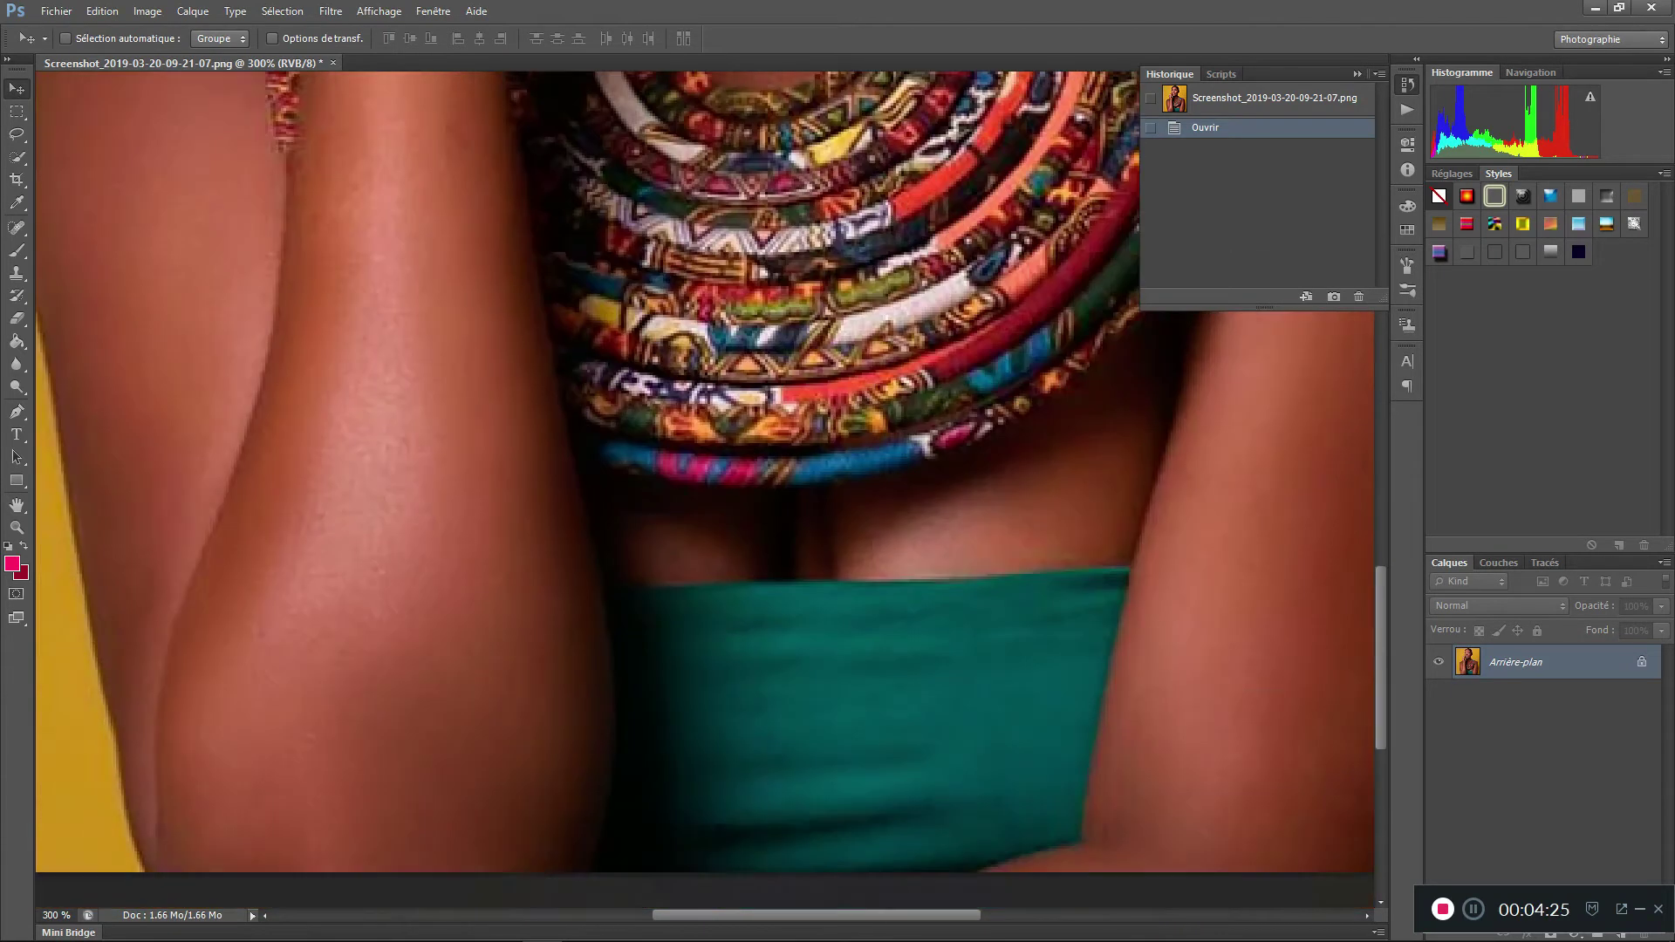
{"action": "scroll", "coordinate": [704, 489], "scroll_direction": "down", "scroll_amount": 5}
{"action": "scroll", "coordinate": [704, 489], "scroll_direction": "up", "scroll_amount": 5}
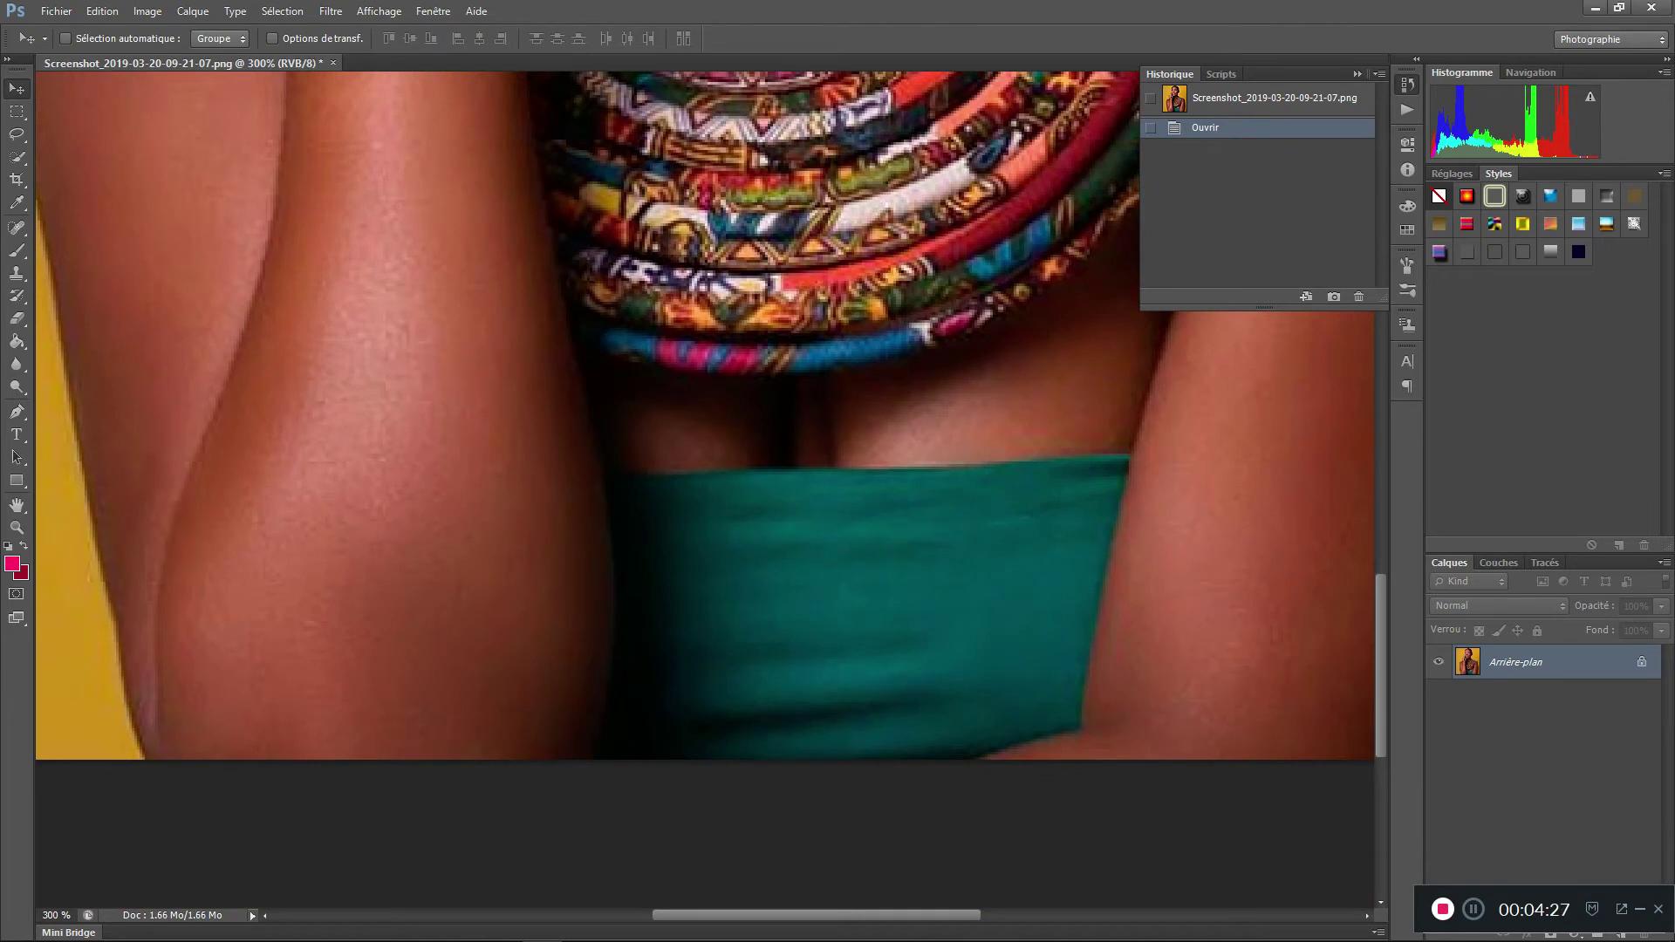
{"action": "scroll", "coordinate": [704, 489], "scroll_direction": "left", "scroll_amount": 6}
{"action": "scroll", "coordinate": [704, 489], "scroll_direction": "left", "scroll_amount": 1}
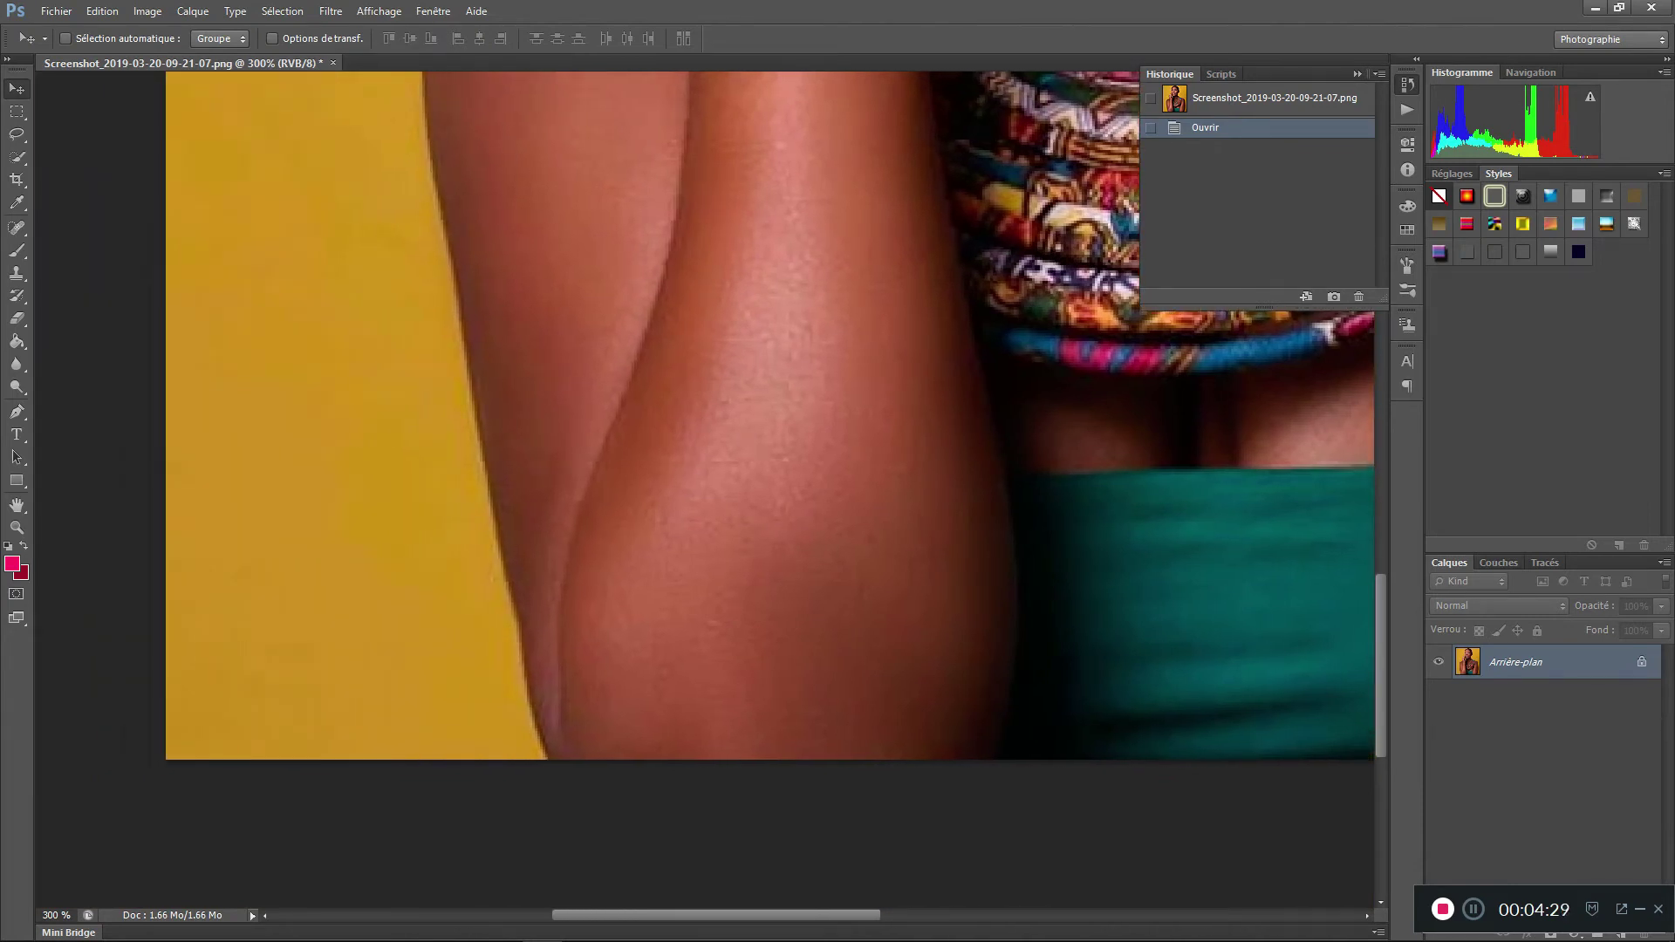
Step: Select the standard Pen tool, dismissing a value-range error message
{"action": "left_click", "coordinate": [17, 411]}
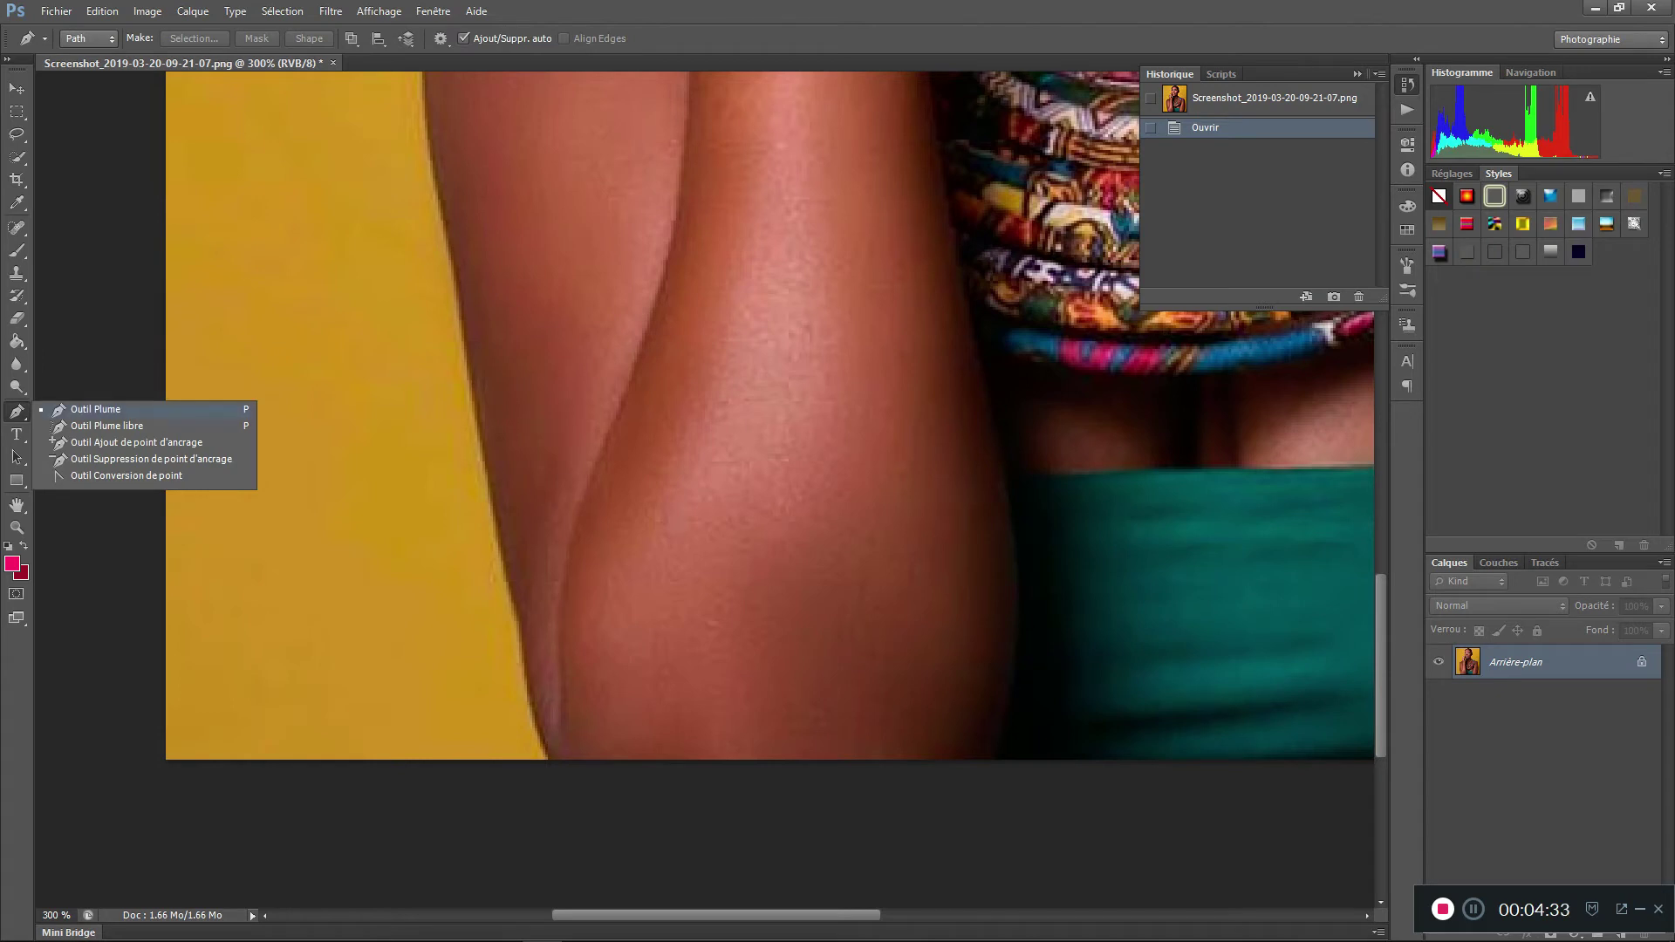
{"action": "left_click", "coordinate": [96, 409]}
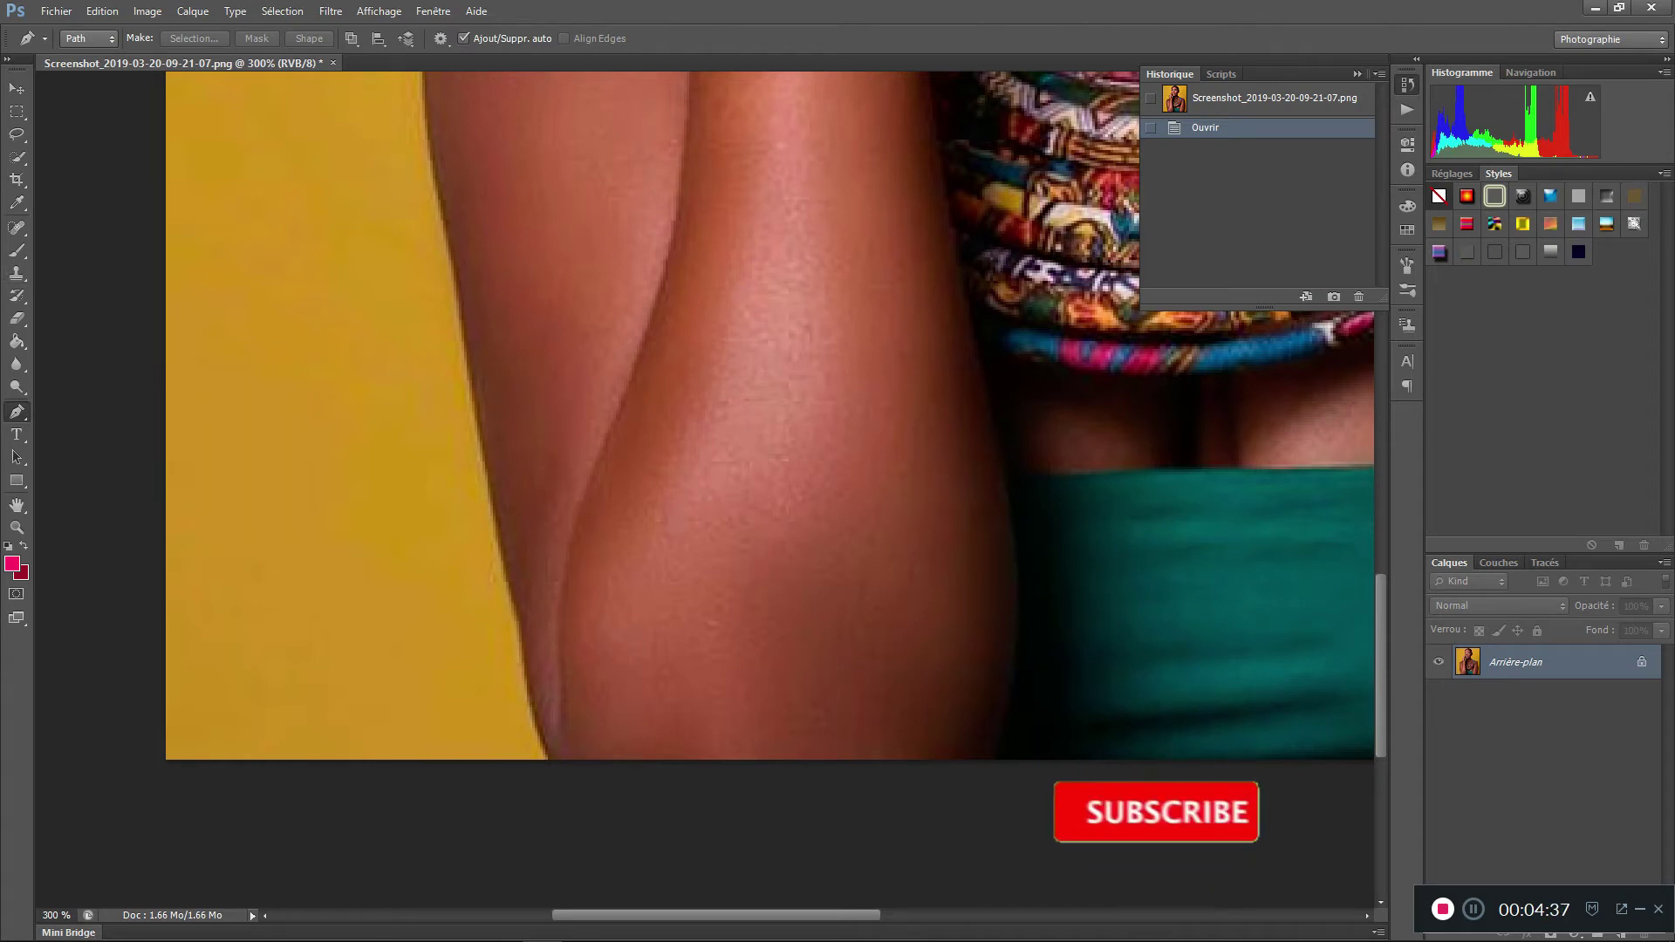
{"action": "key", "text": "v"}
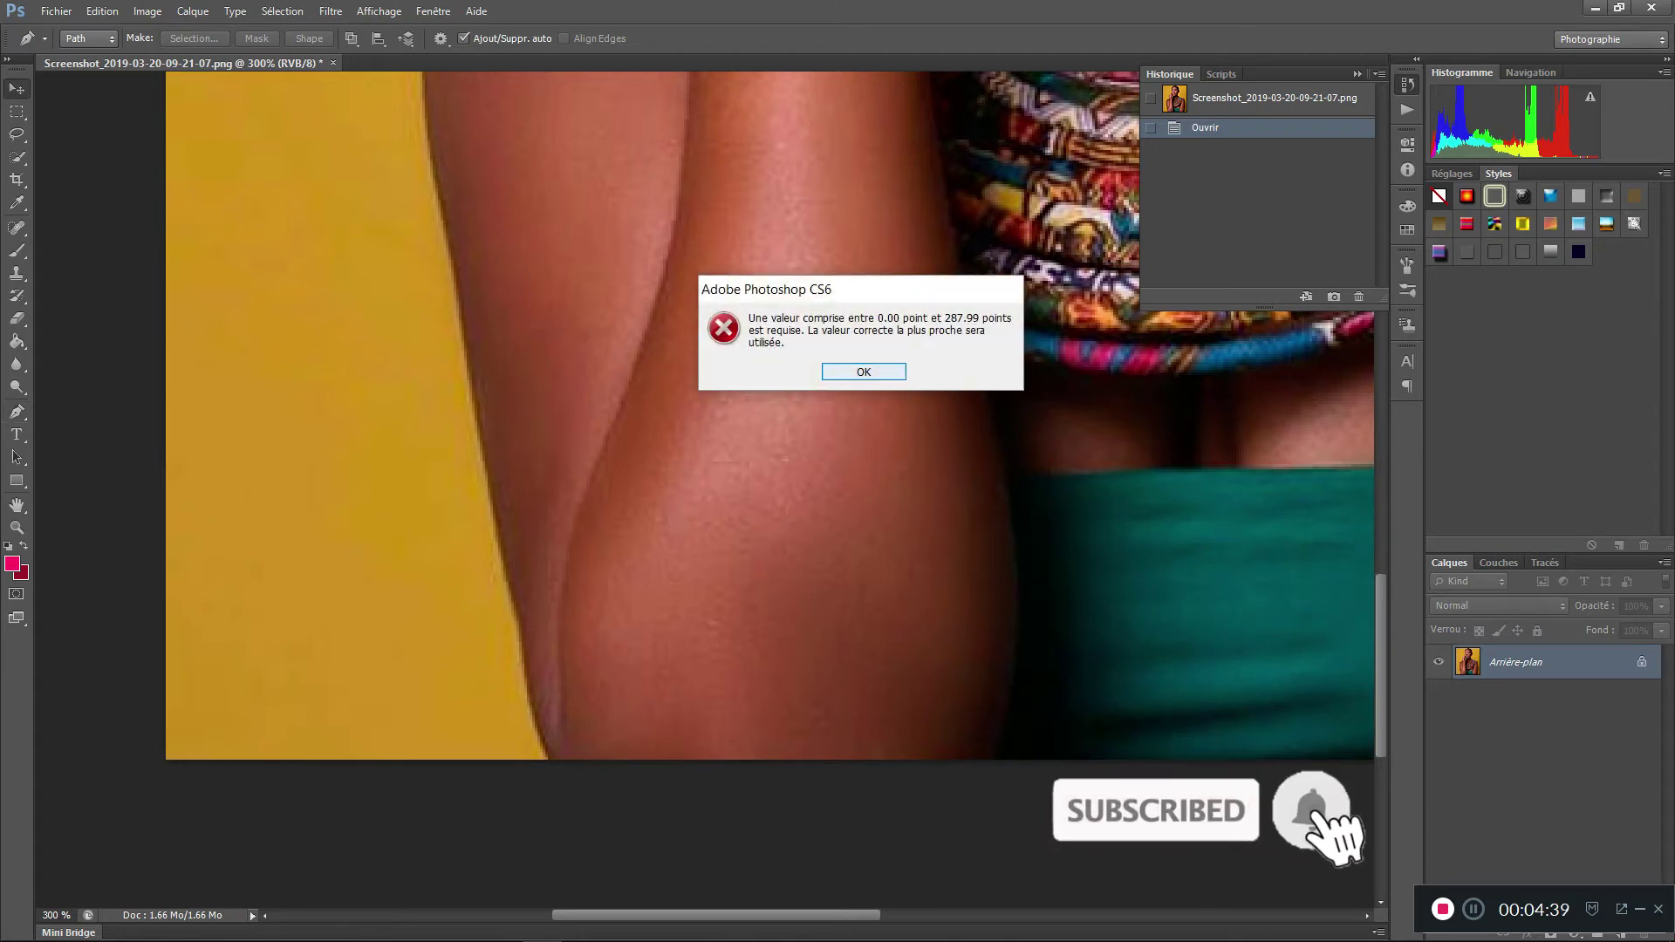
{"action": "key", "text": "Return"}
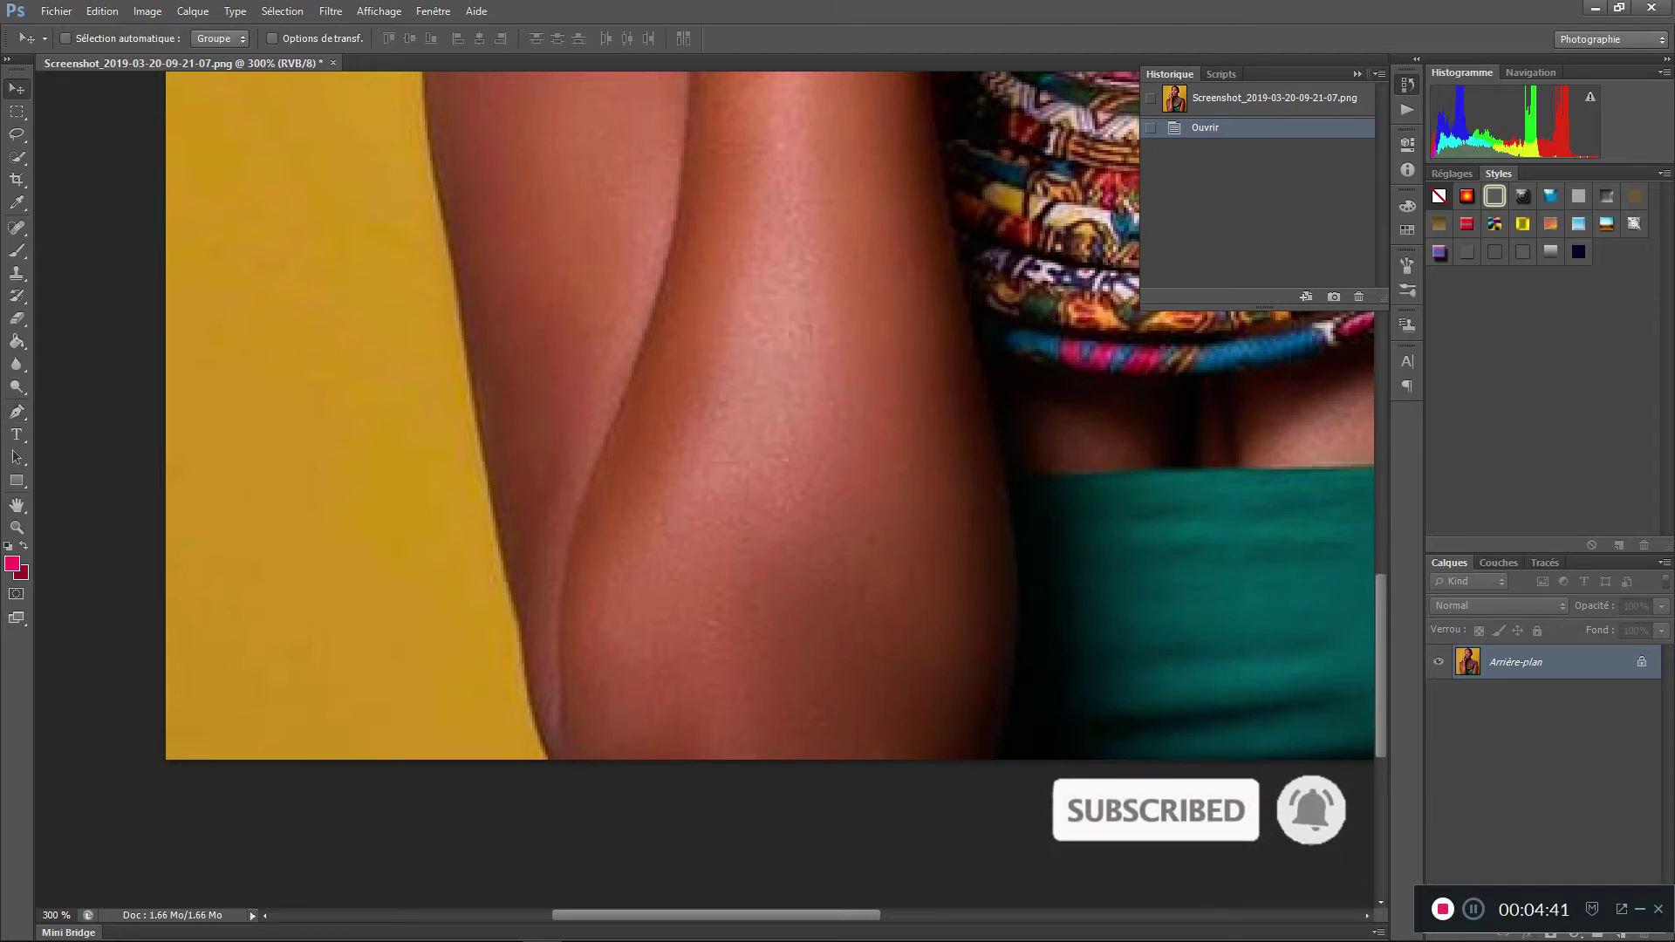
{"action": "key", "text": "p"}
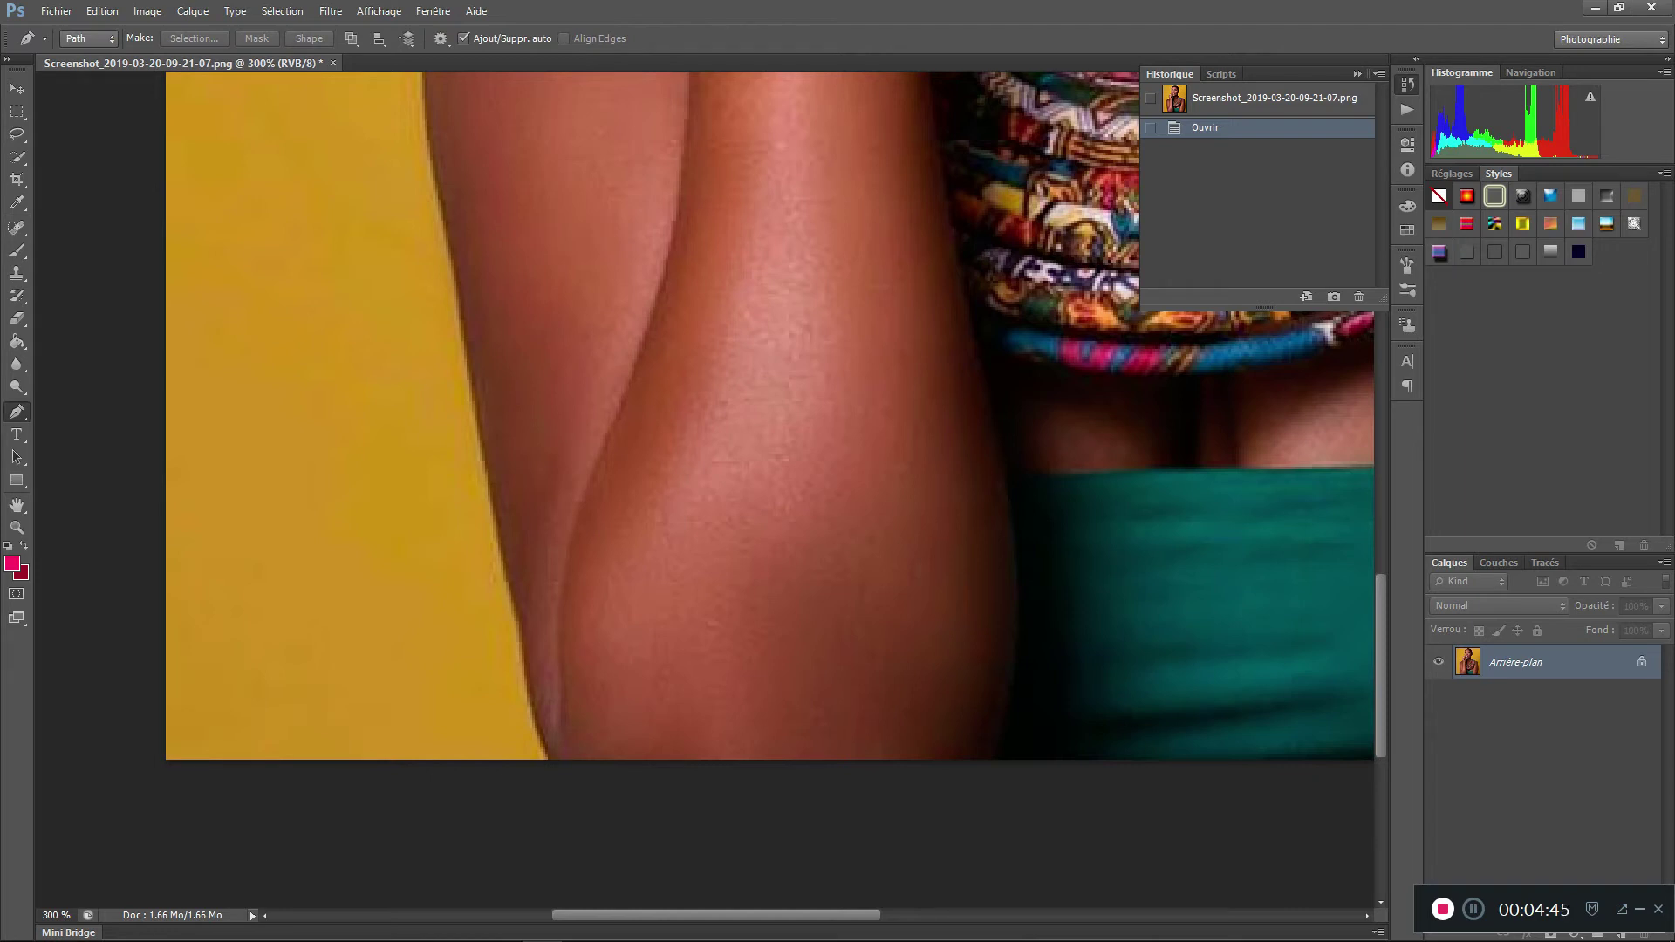
Step: Trace anchor points up the arm's edge, undoing and restoring one point
{"action": "left_click", "coordinate": [539, 739]}
{"action": "left_click", "coordinate": [548, 757]}
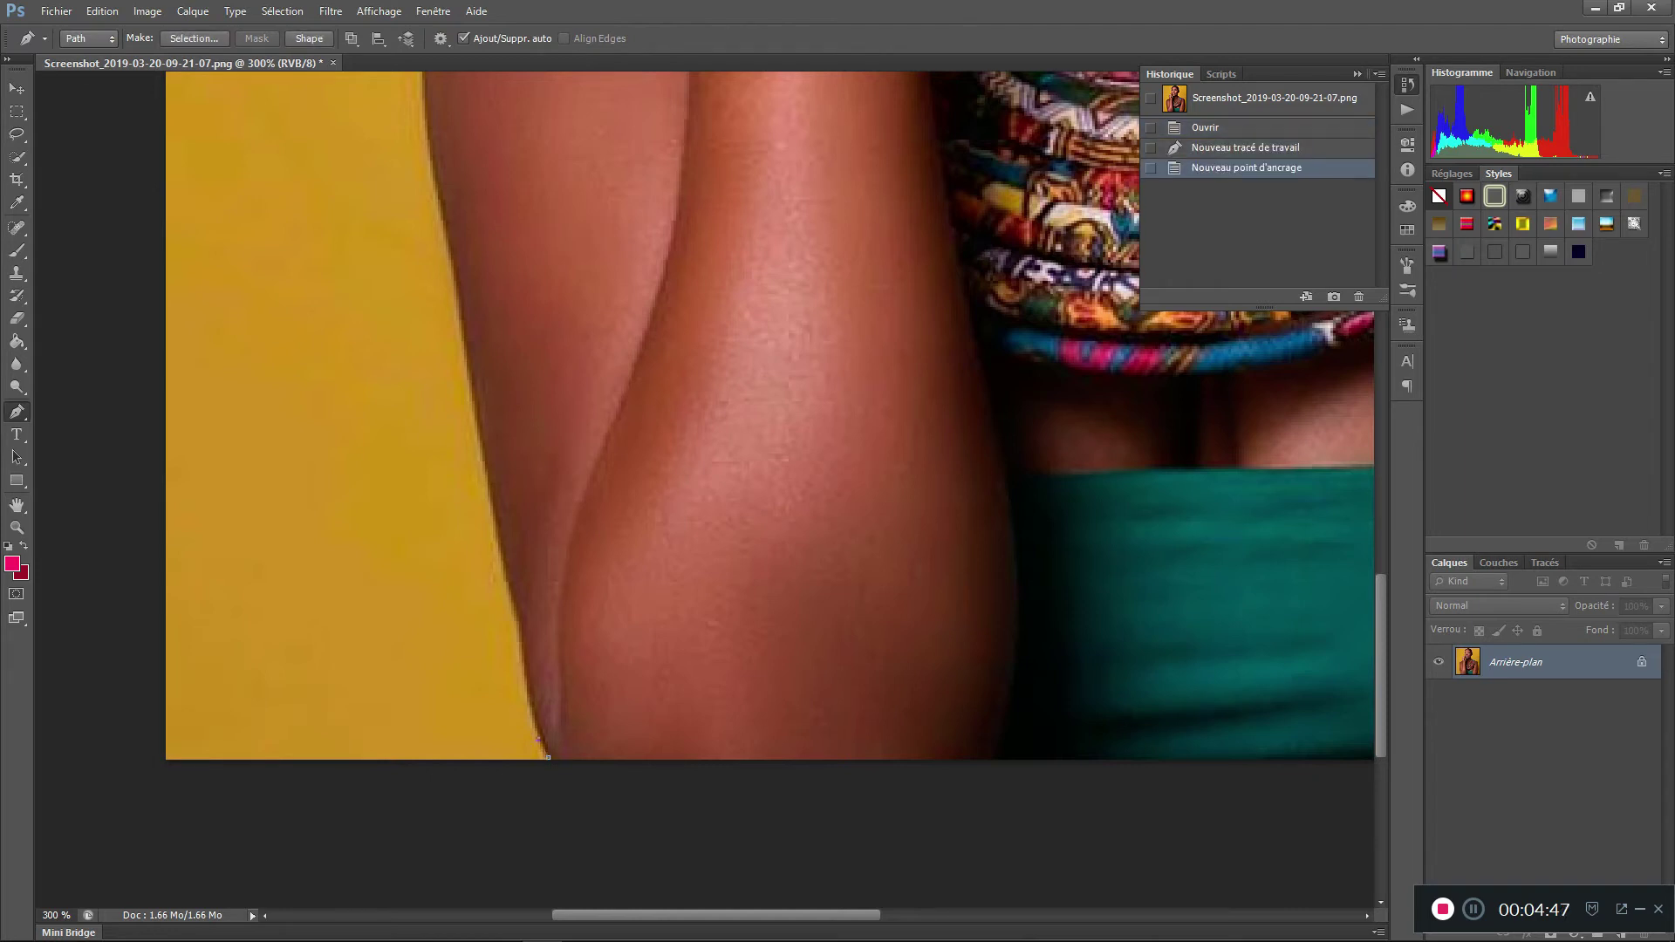
{"action": "key", "text": "ctrl+z"}
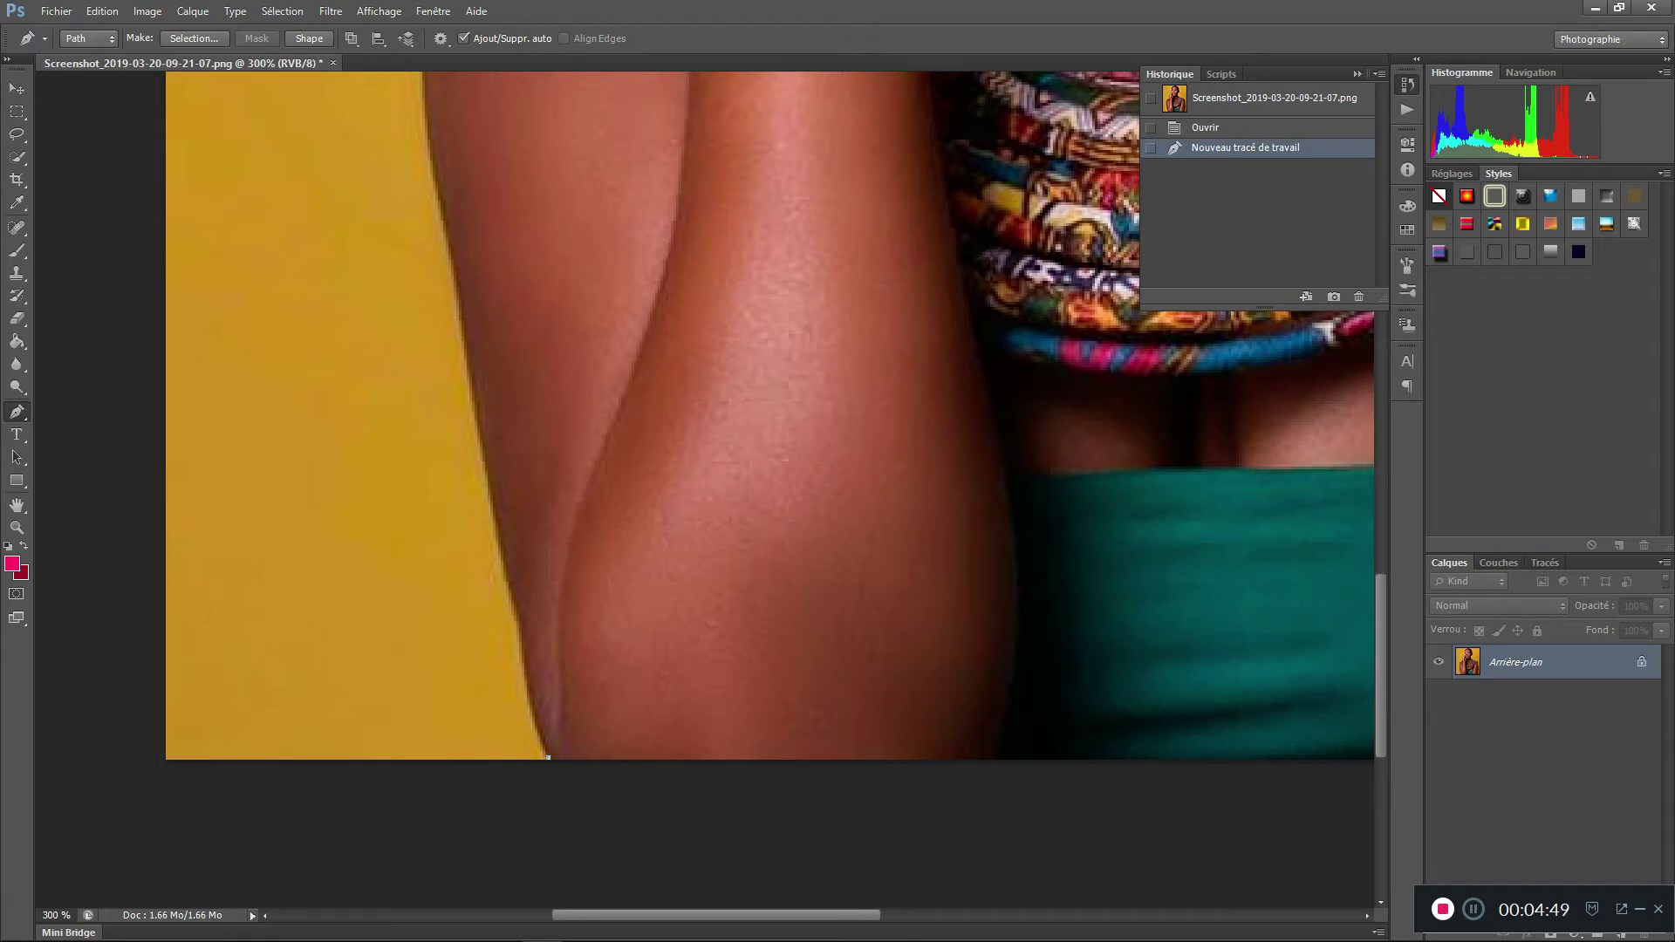
{"action": "key", "text": "ctrl+z"}
{"action": "key", "text": "ctrl+z"}
{"action": "key", "text": "ctrl+z"}
{"action": "left_click", "coordinate": [532, 712]}
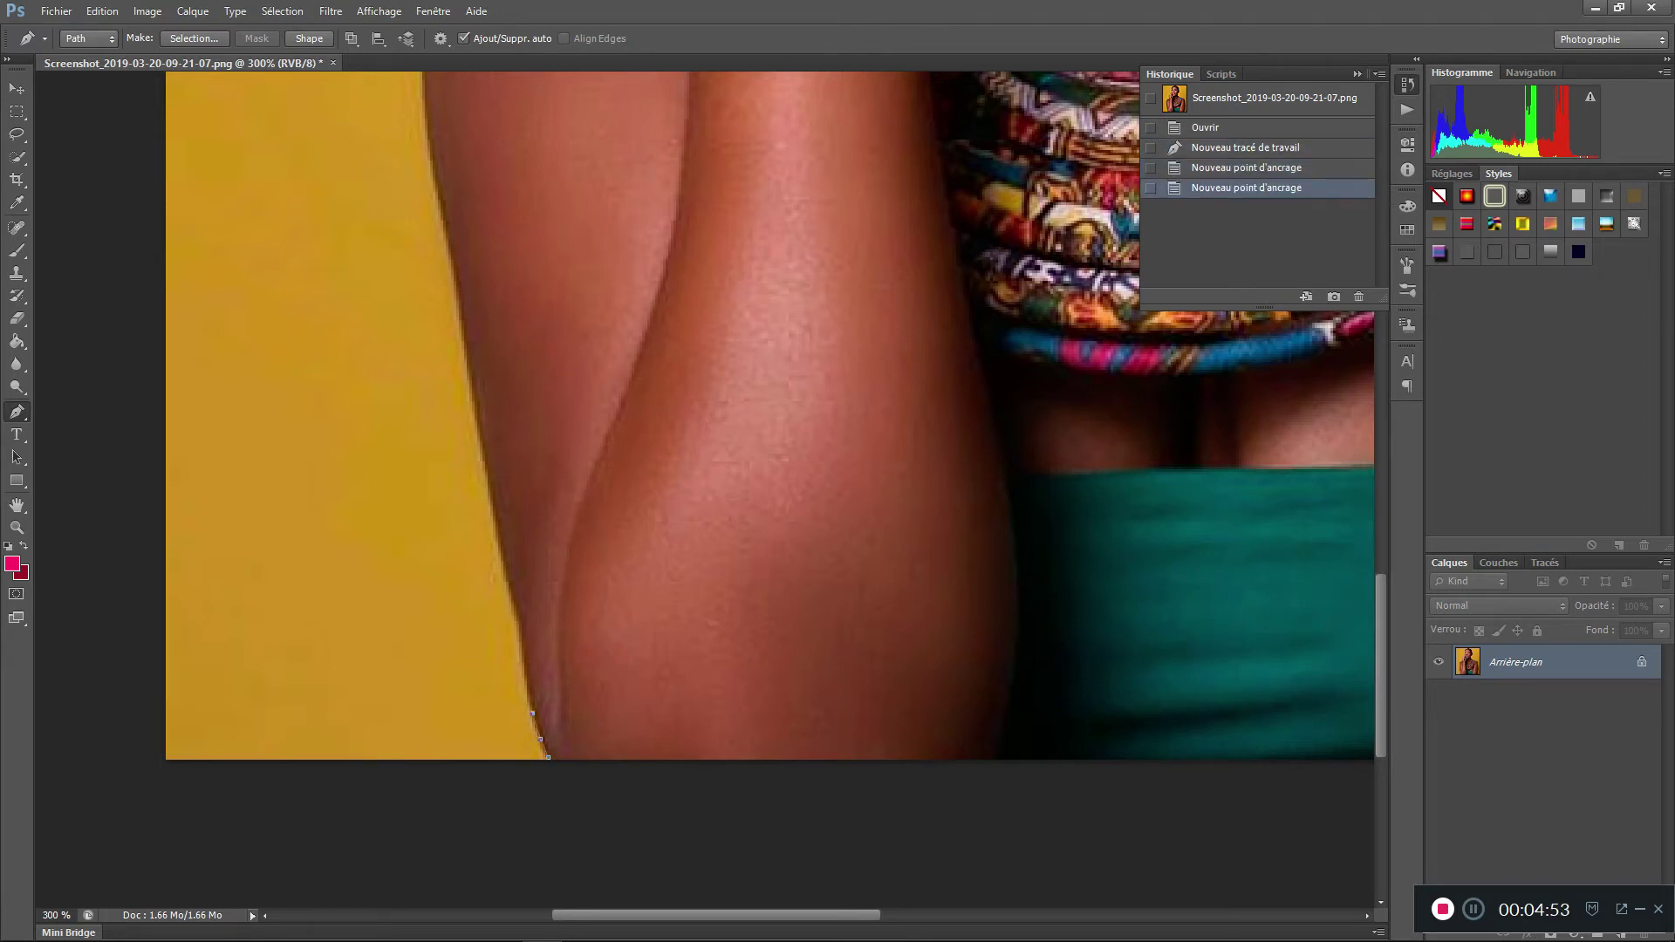
{"action": "left_click", "coordinate": [524, 671]}
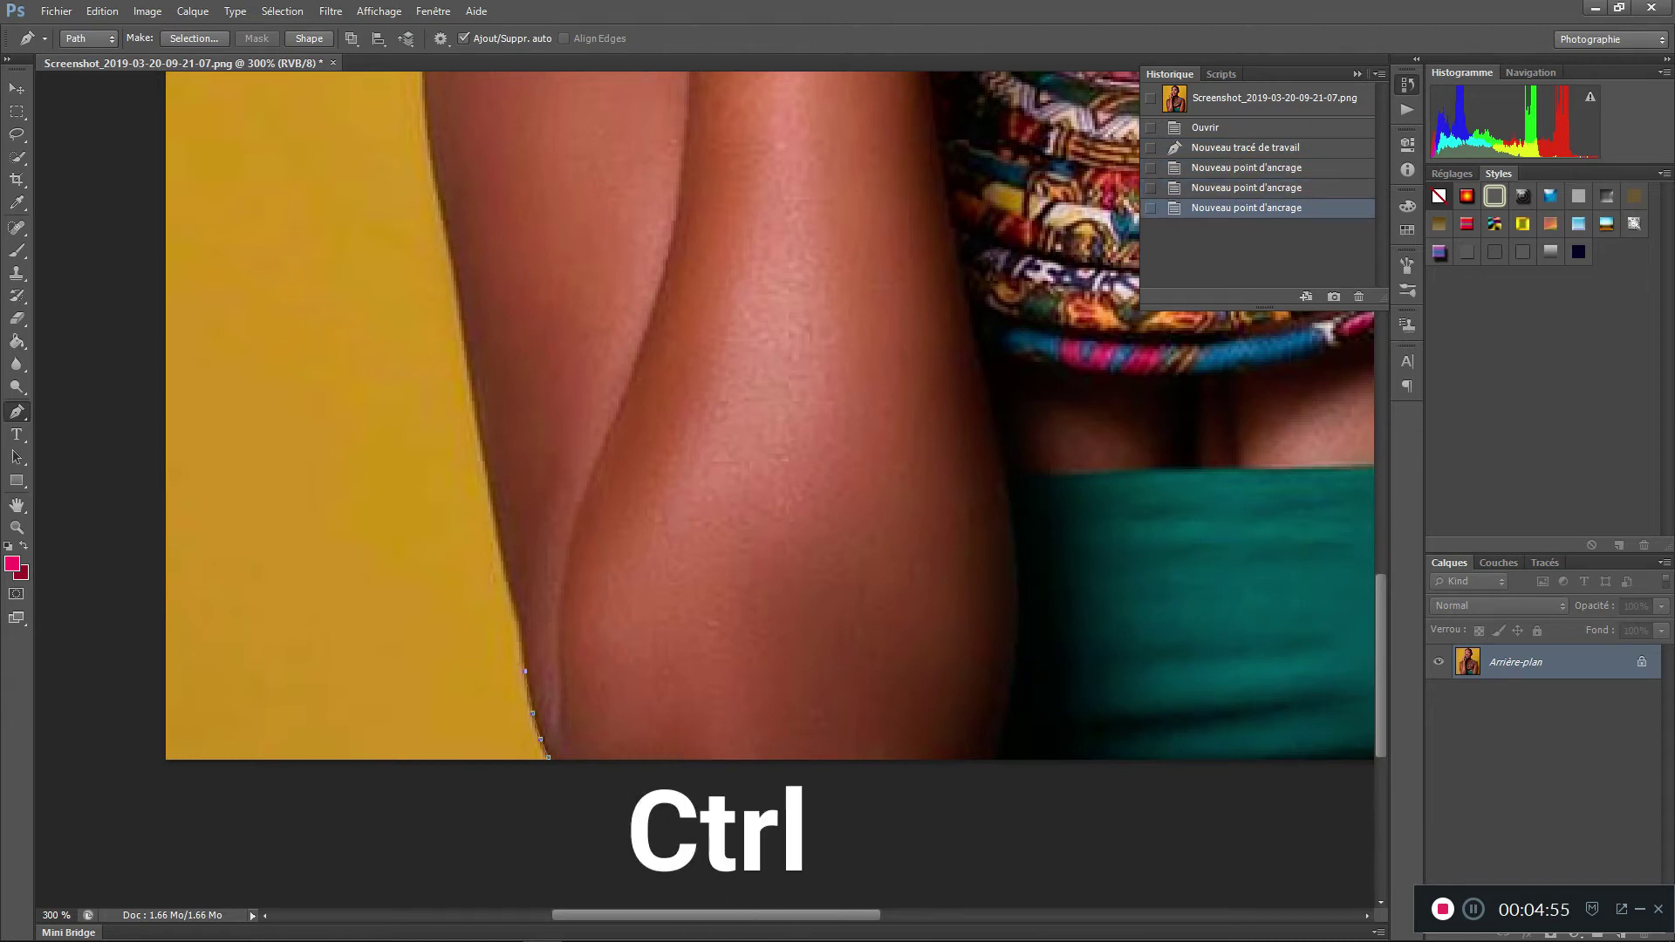
{"action": "left_click", "coordinate": [520, 631]}
{"action": "left_click", "coordinate": [519, 621]}
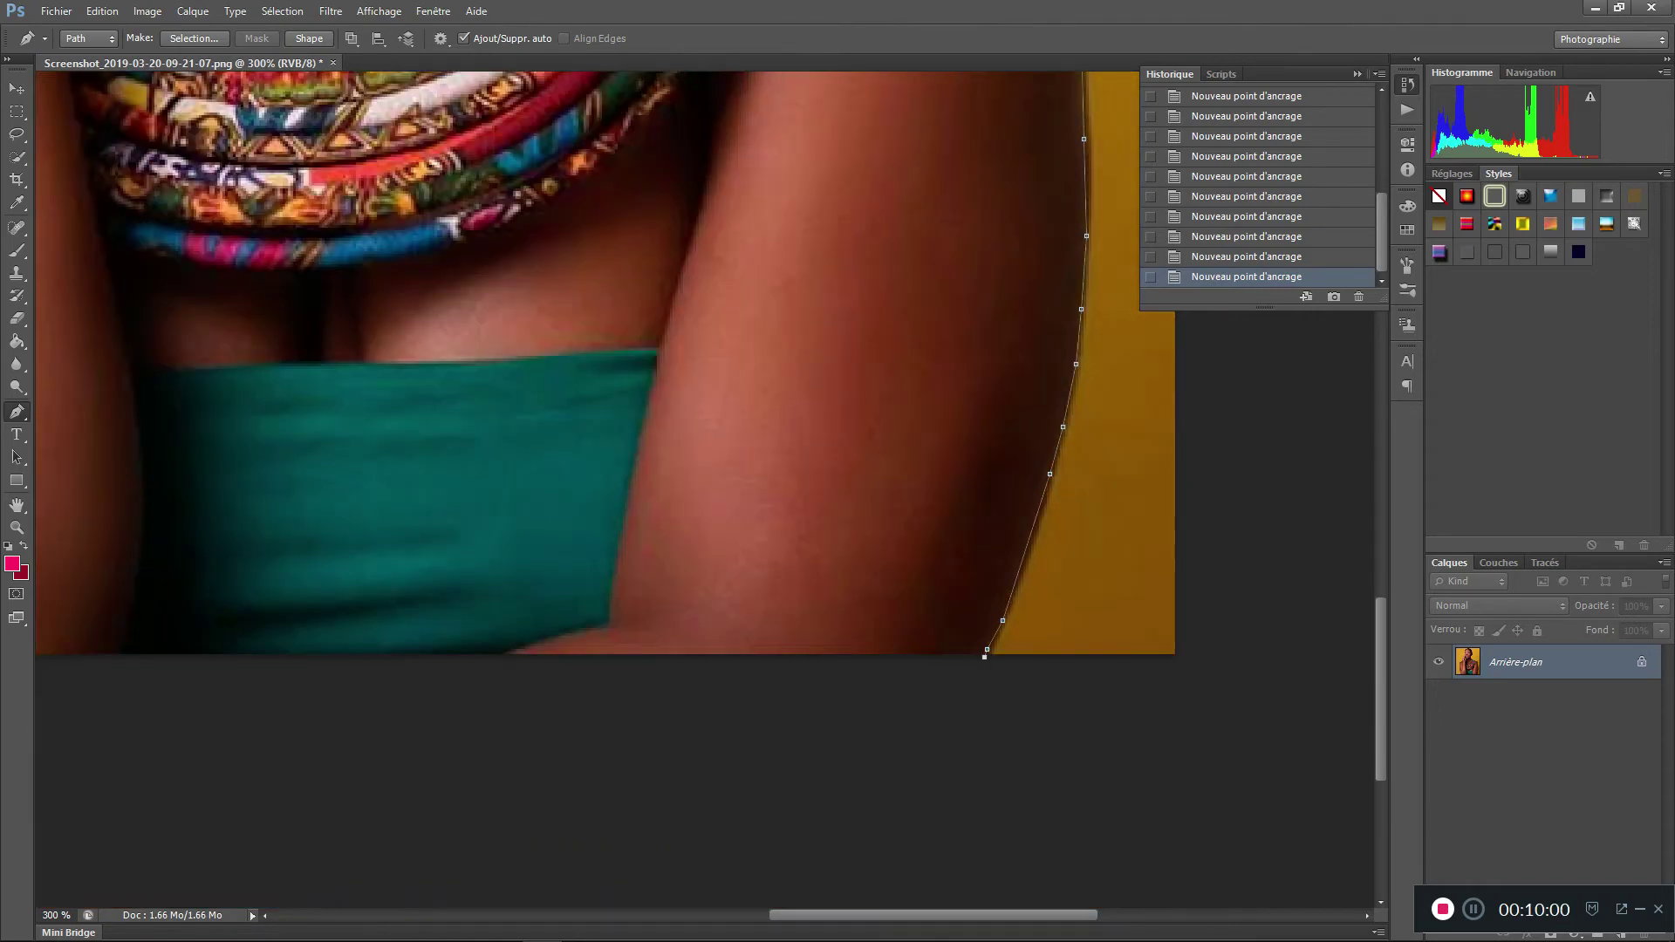
Step: Fit the portrait on screen and convert the finished path into a selection
{"action": "key", "text": "ctrl+1"}
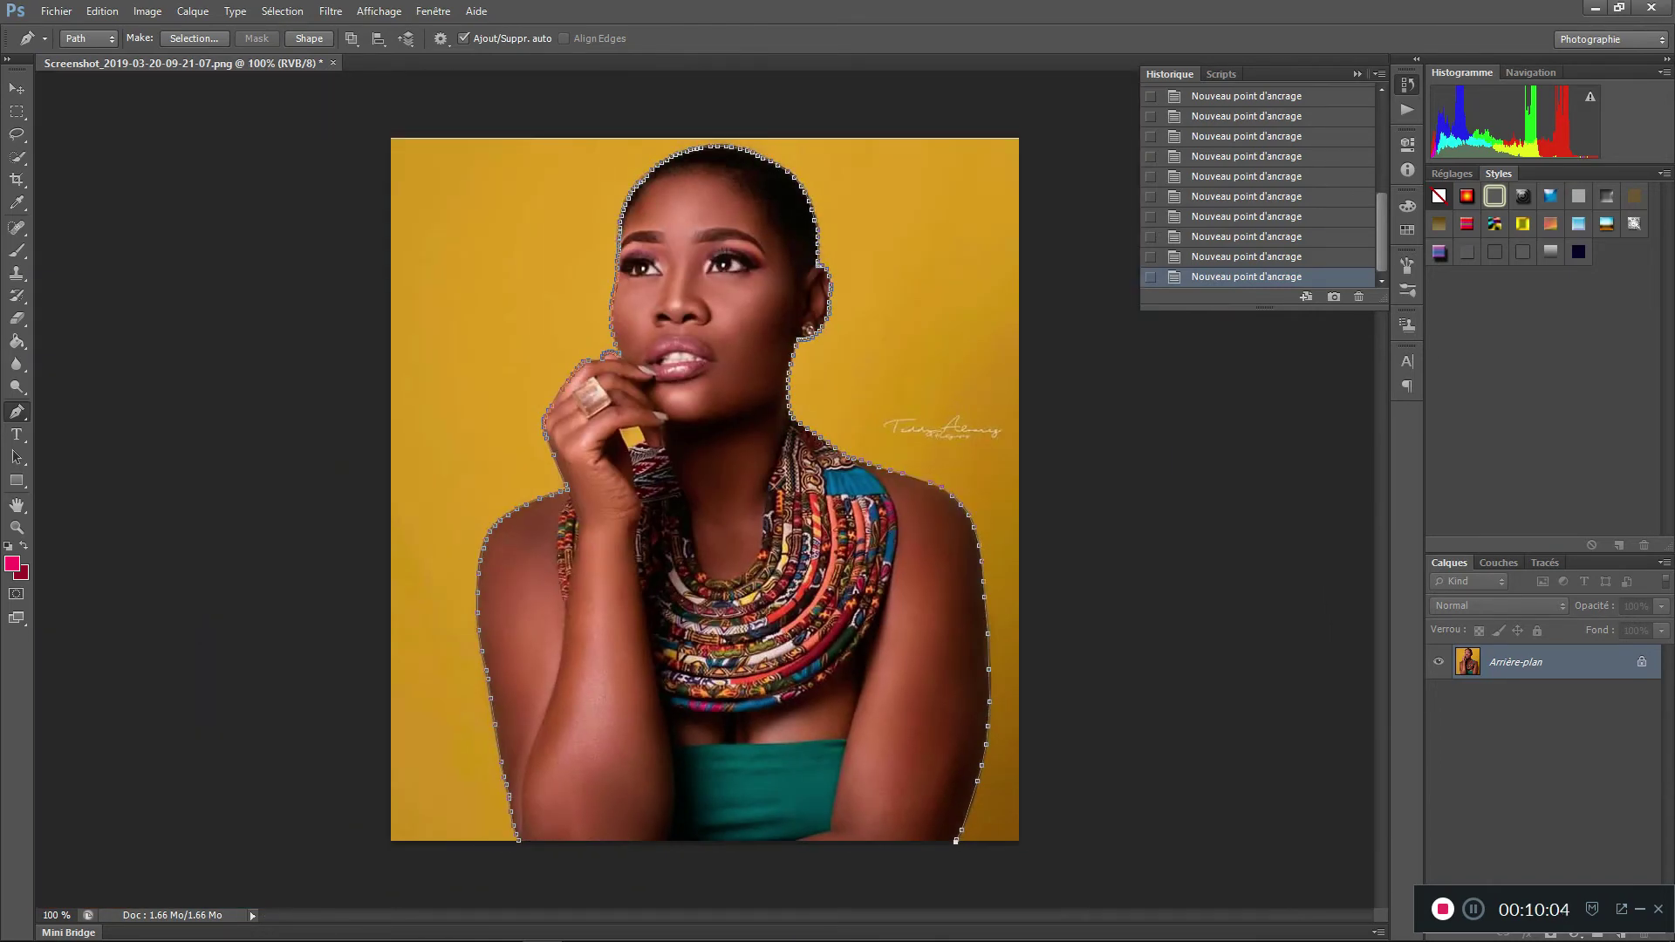
{"action": "right_click", "coordinate": [713, 380]}
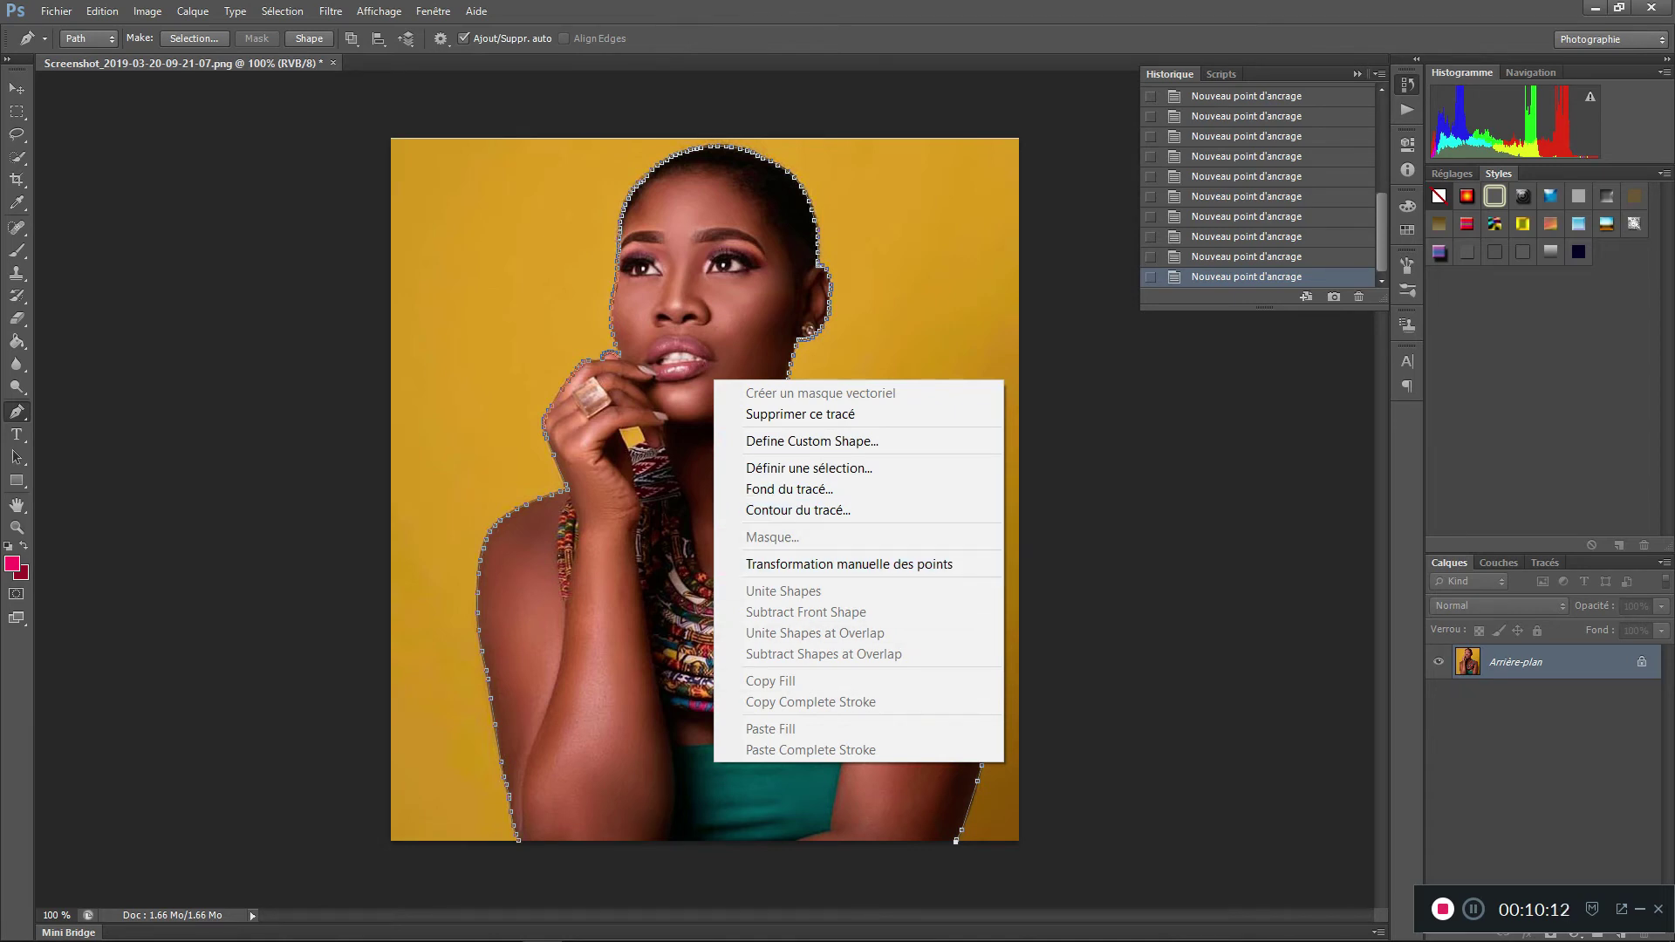
{"action": "key", "text": "Escape"}
{"action": "right_click", "coordinate": [737, 284]}
{"action": "right_click", "coordinate": [649, 254]}
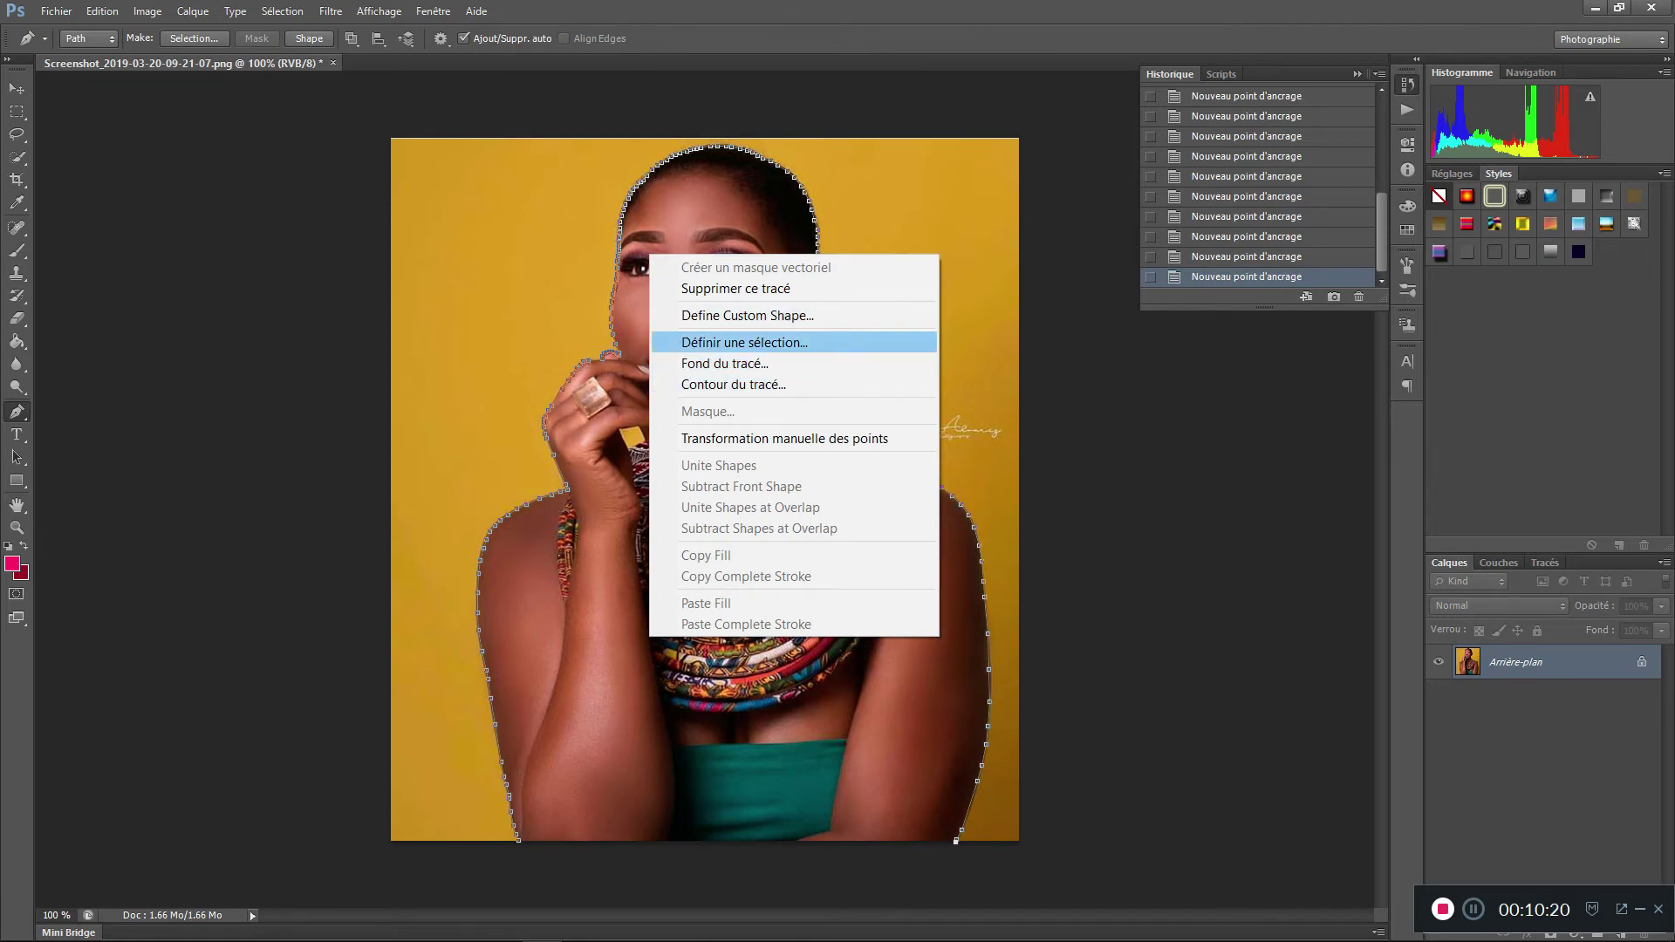
{"action": "left_click", "coordinate": [744, 342]}
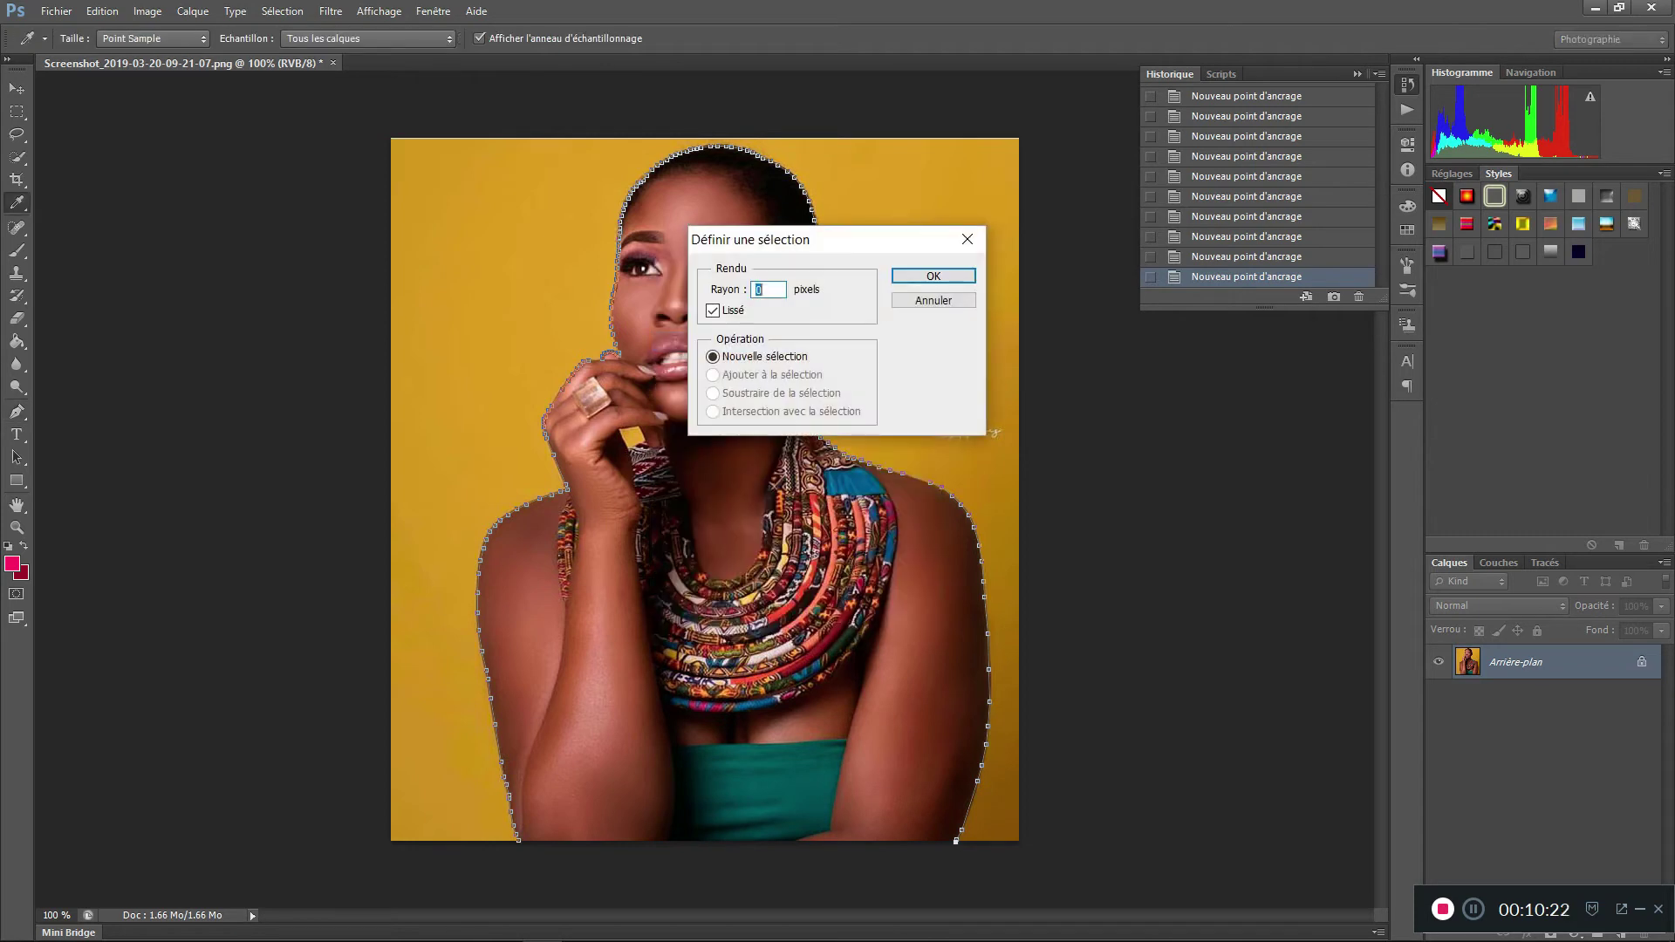
{"action": "key", "text": "Return"}
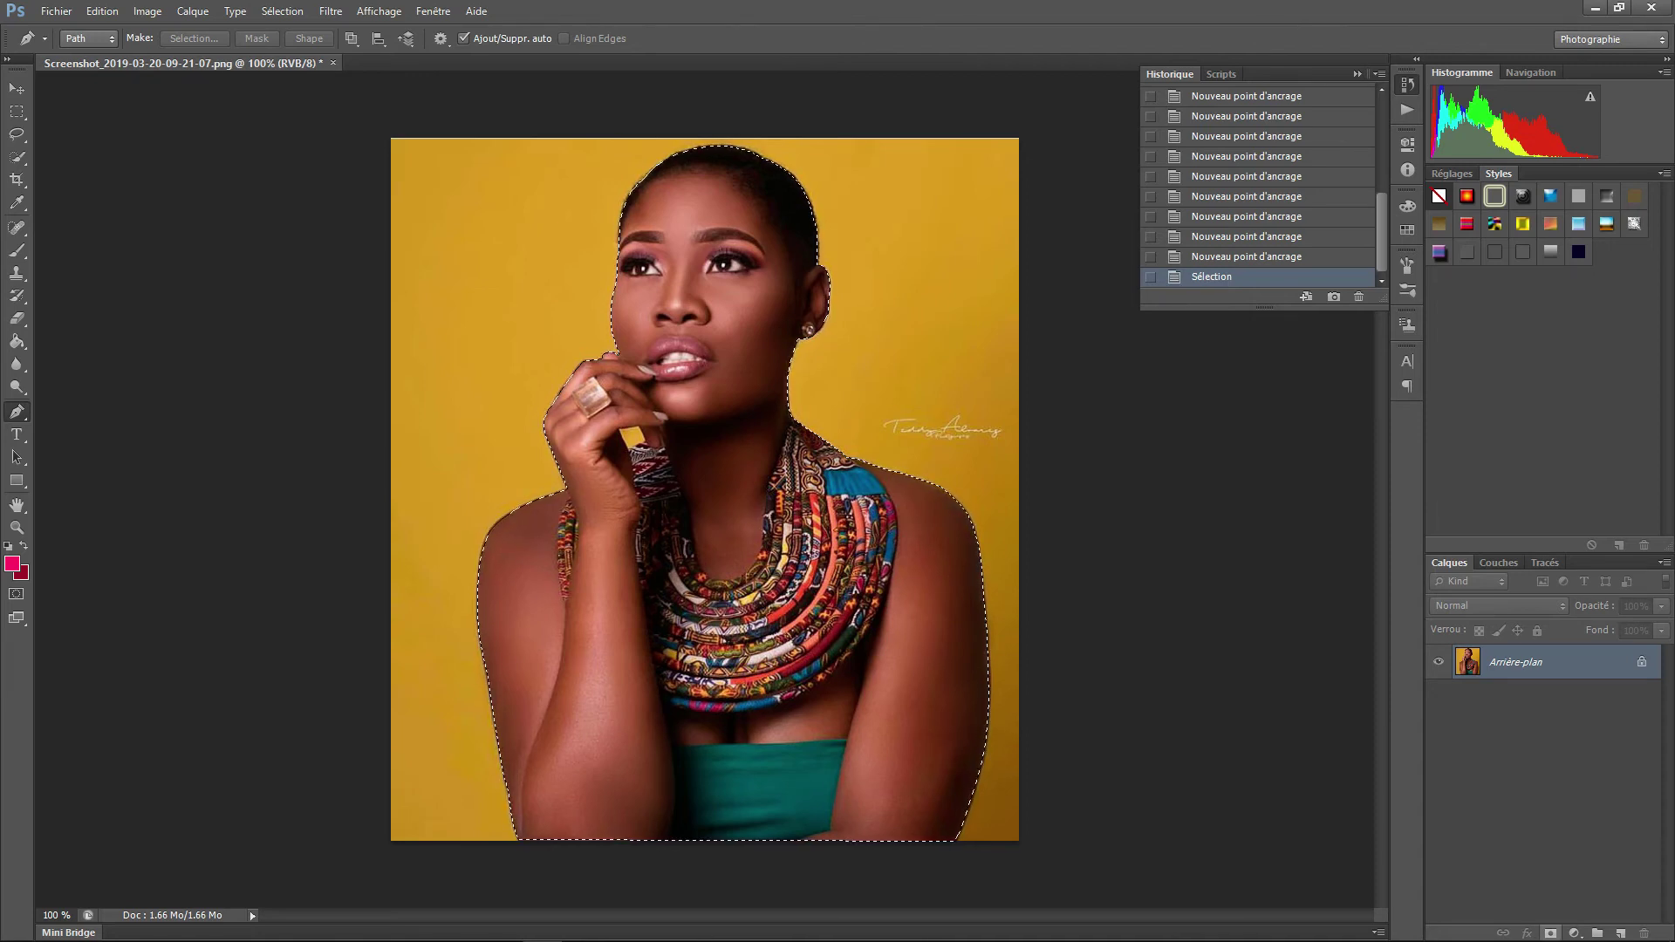
Step: Turn Arrière-plan into Calque 0, mask it from the selection, and delete the extra vector mask
{"action": "double_click", "coordinate": [1515, 662]}
{"action": "left_click", "coordinate": [1550, 932]}
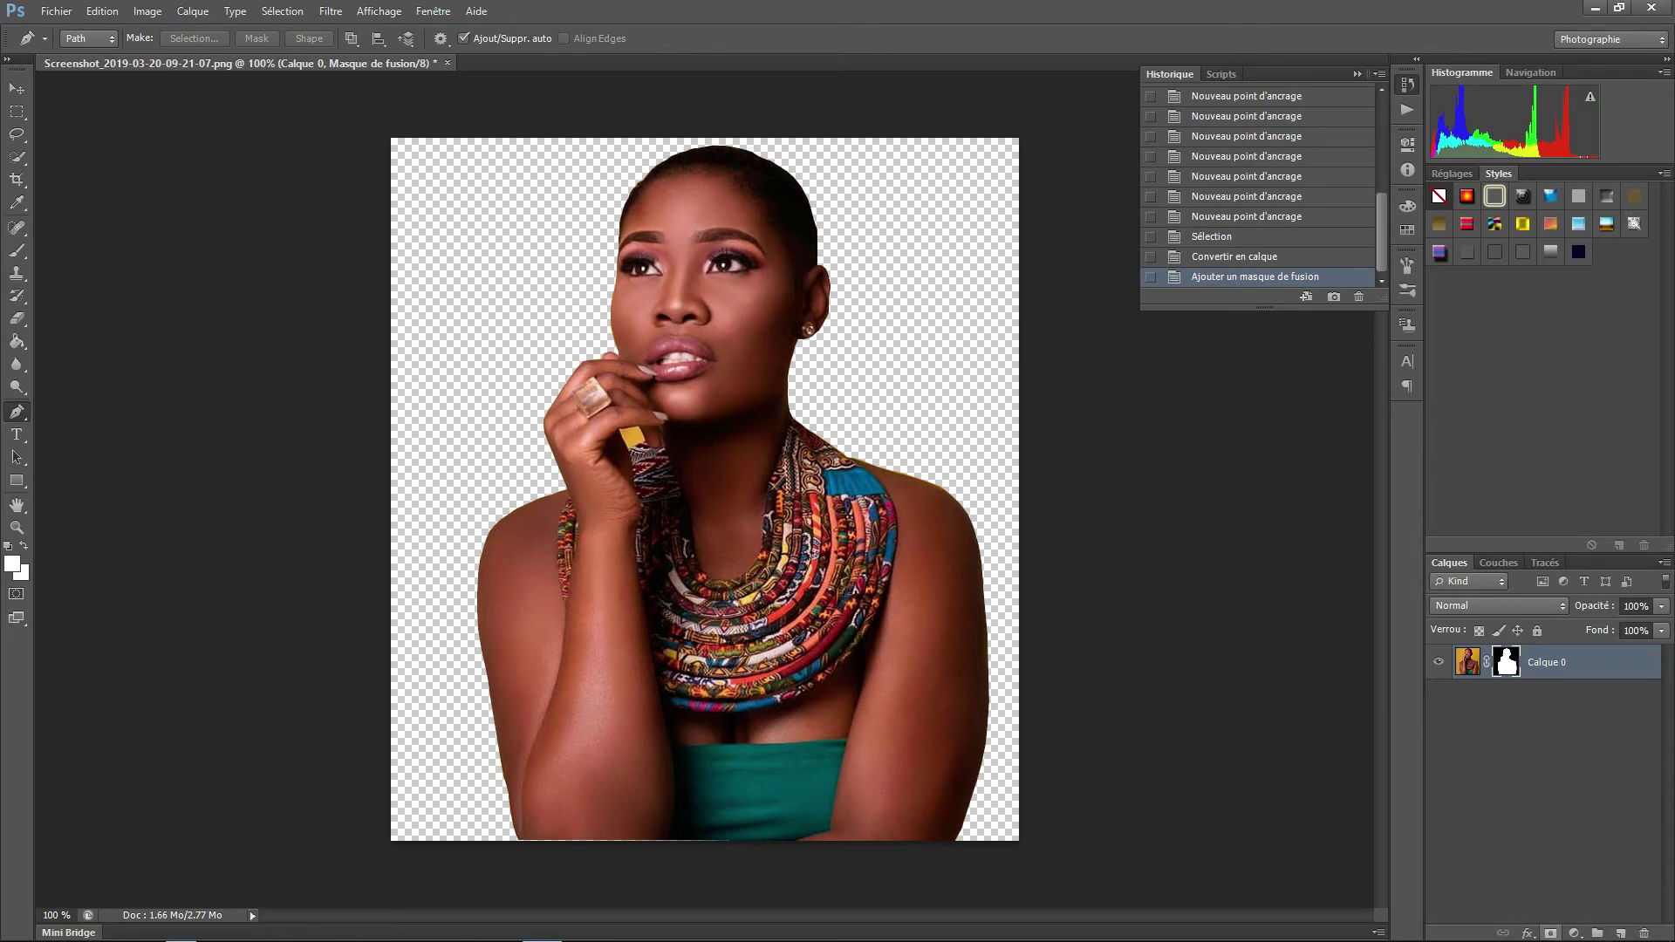
{"action": "left_click", "coordinate": [1550, 932]}
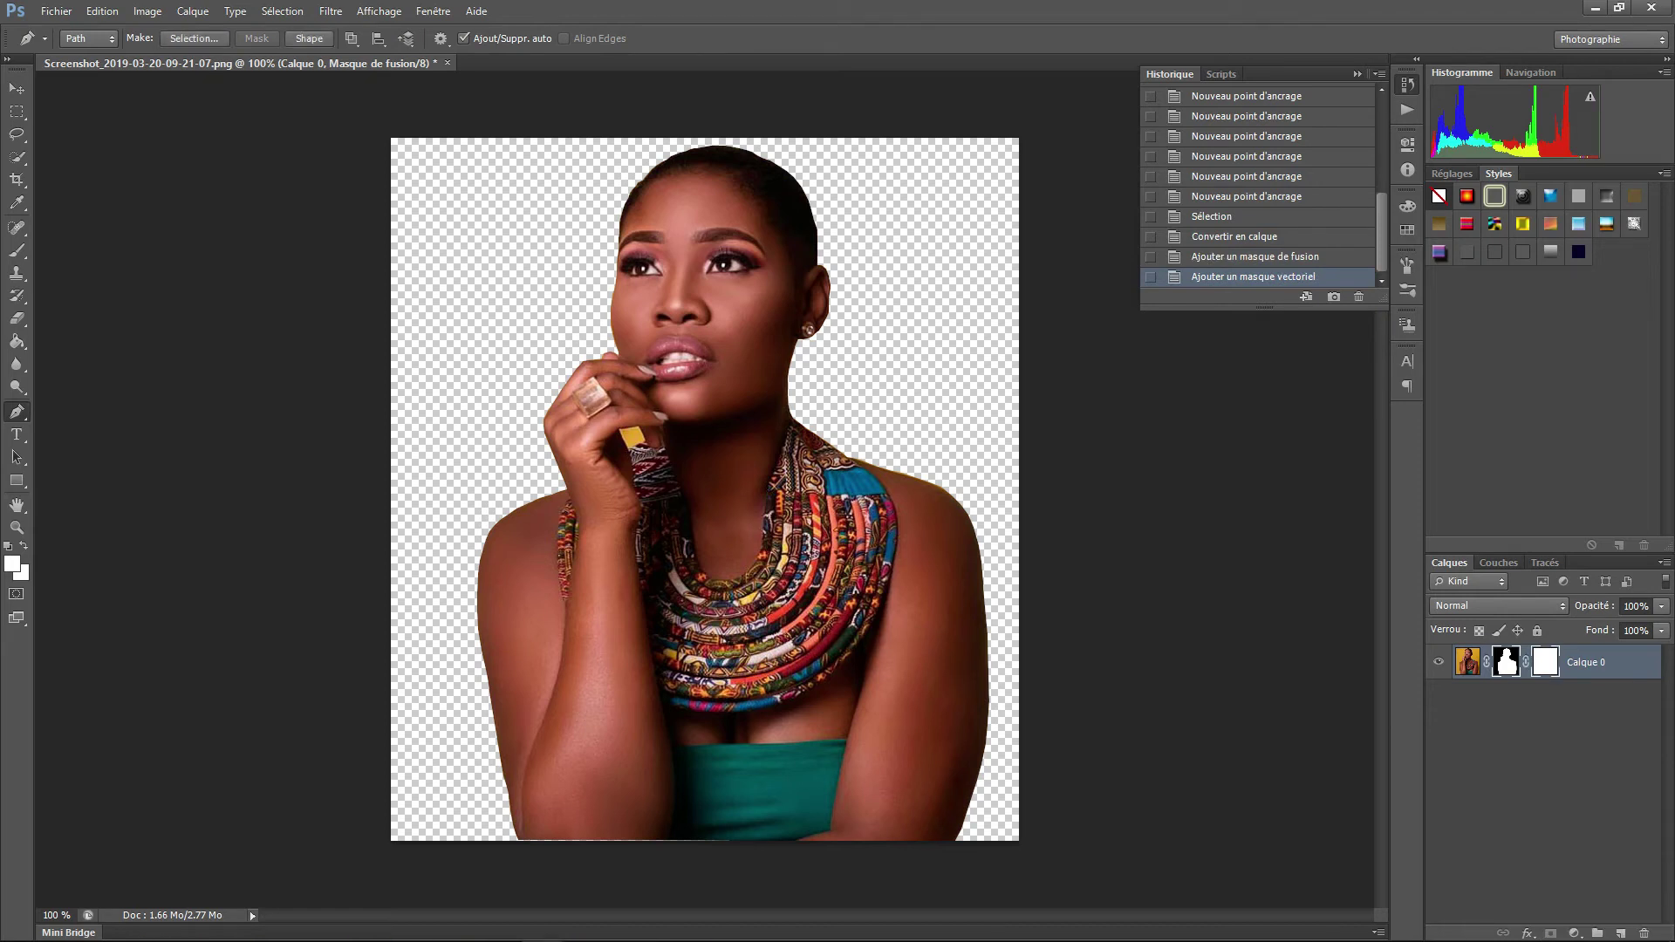
{"action": "right_click", "coordinate": [1545, 667]}
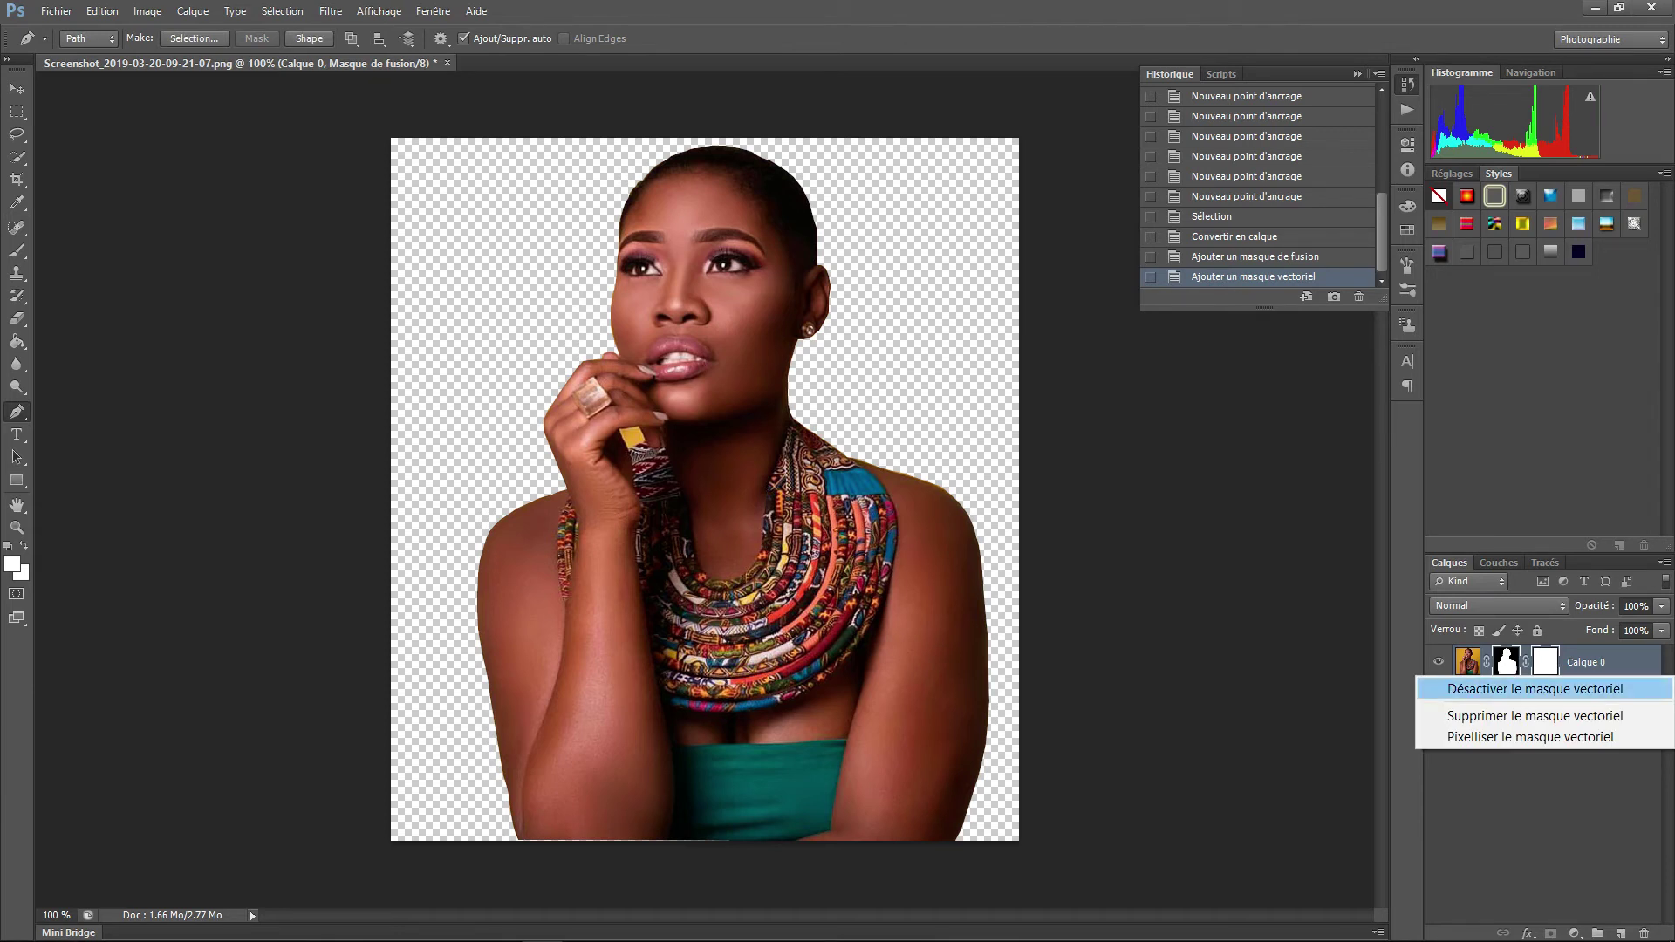
{"action": "left_click", "coordinate": [1535, 689]}
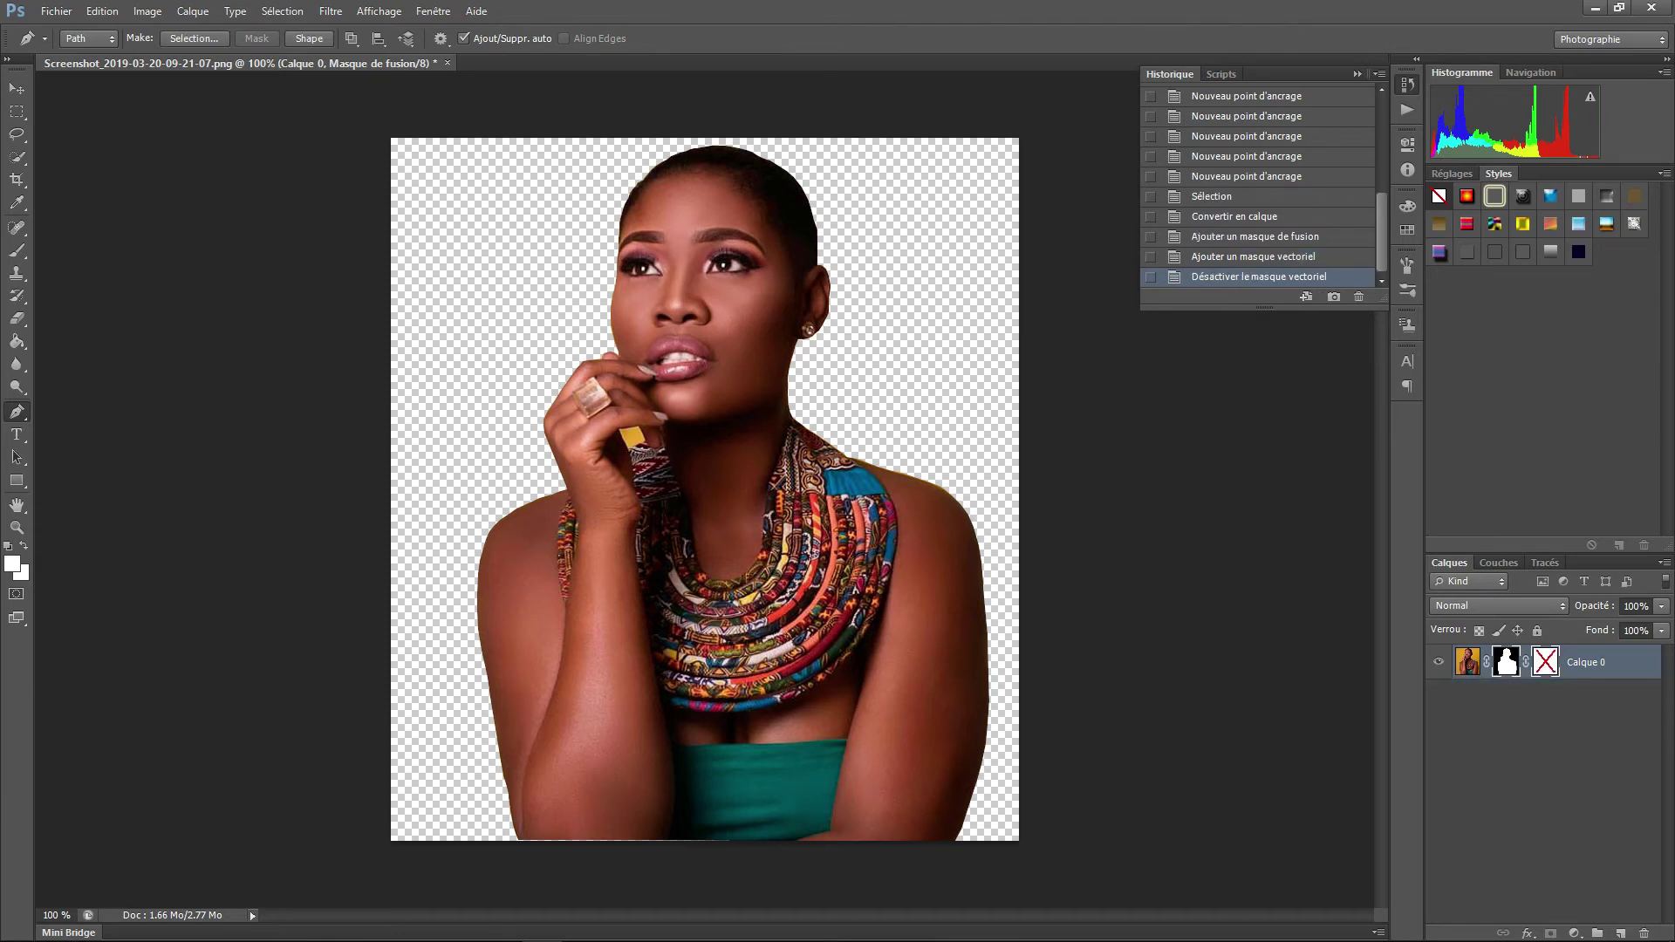
{"action": "right_click", "coordinate": [1545, 661]}
{"action": "left_click", "coordinate": [1535, 697]}
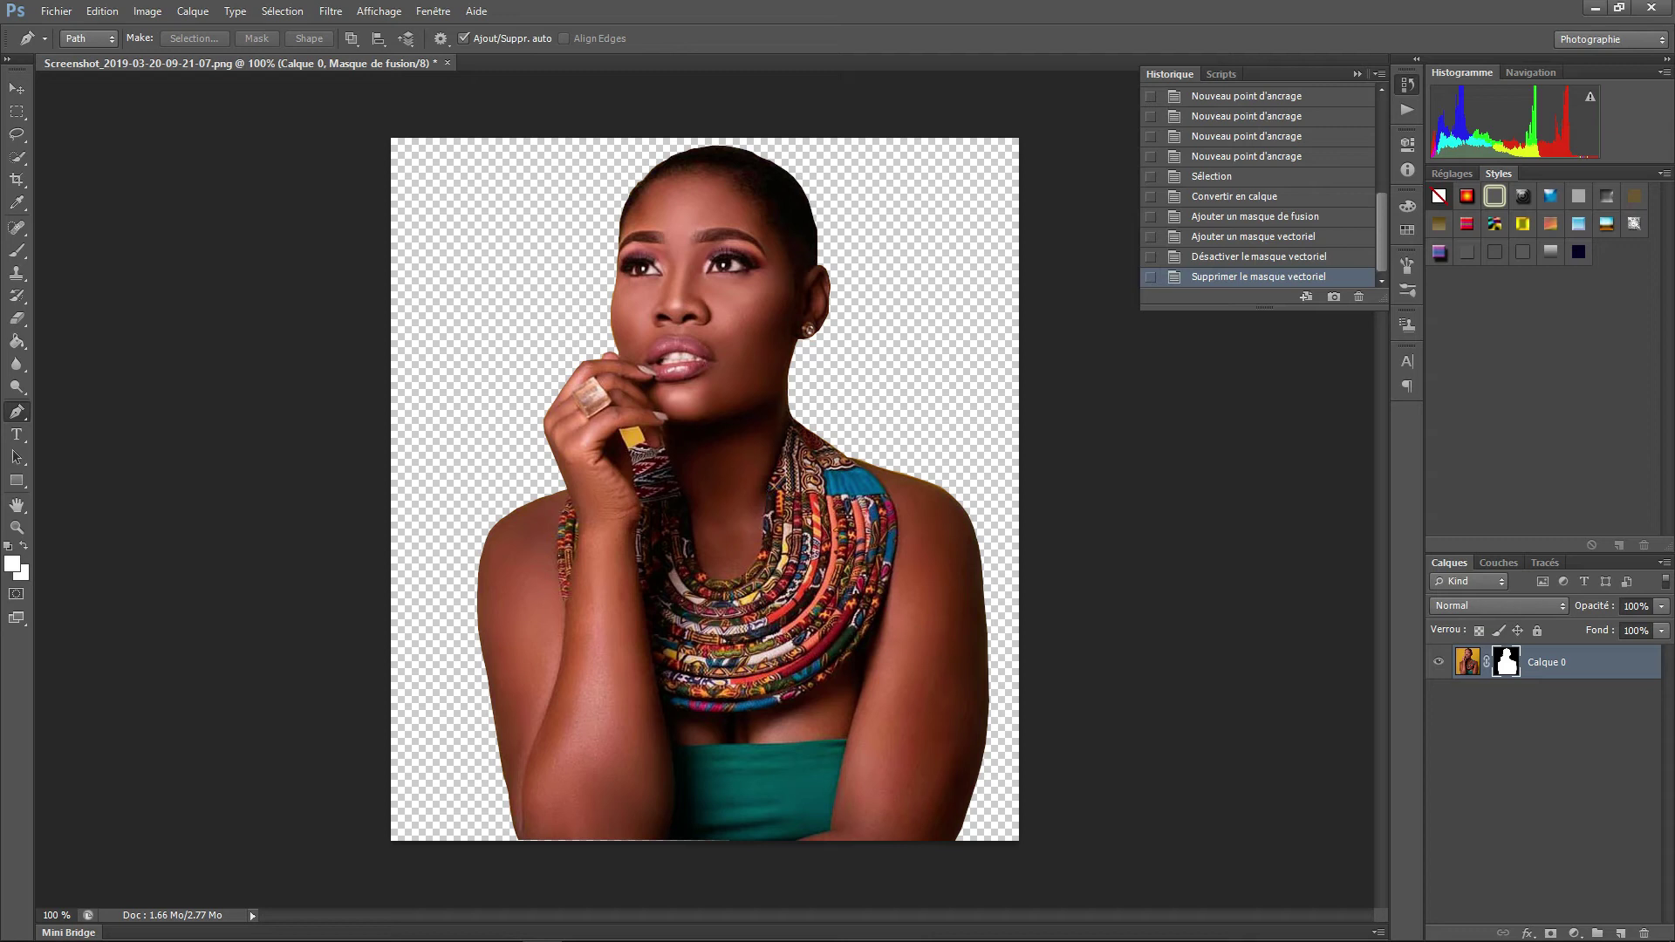
Step: Zoom in on her hand and trace anchors down and along the yellow tag's lower edge
{"action": "key", "text": "ctrl+plus"}
{"action": "key", "text": "ctrl+plus"}
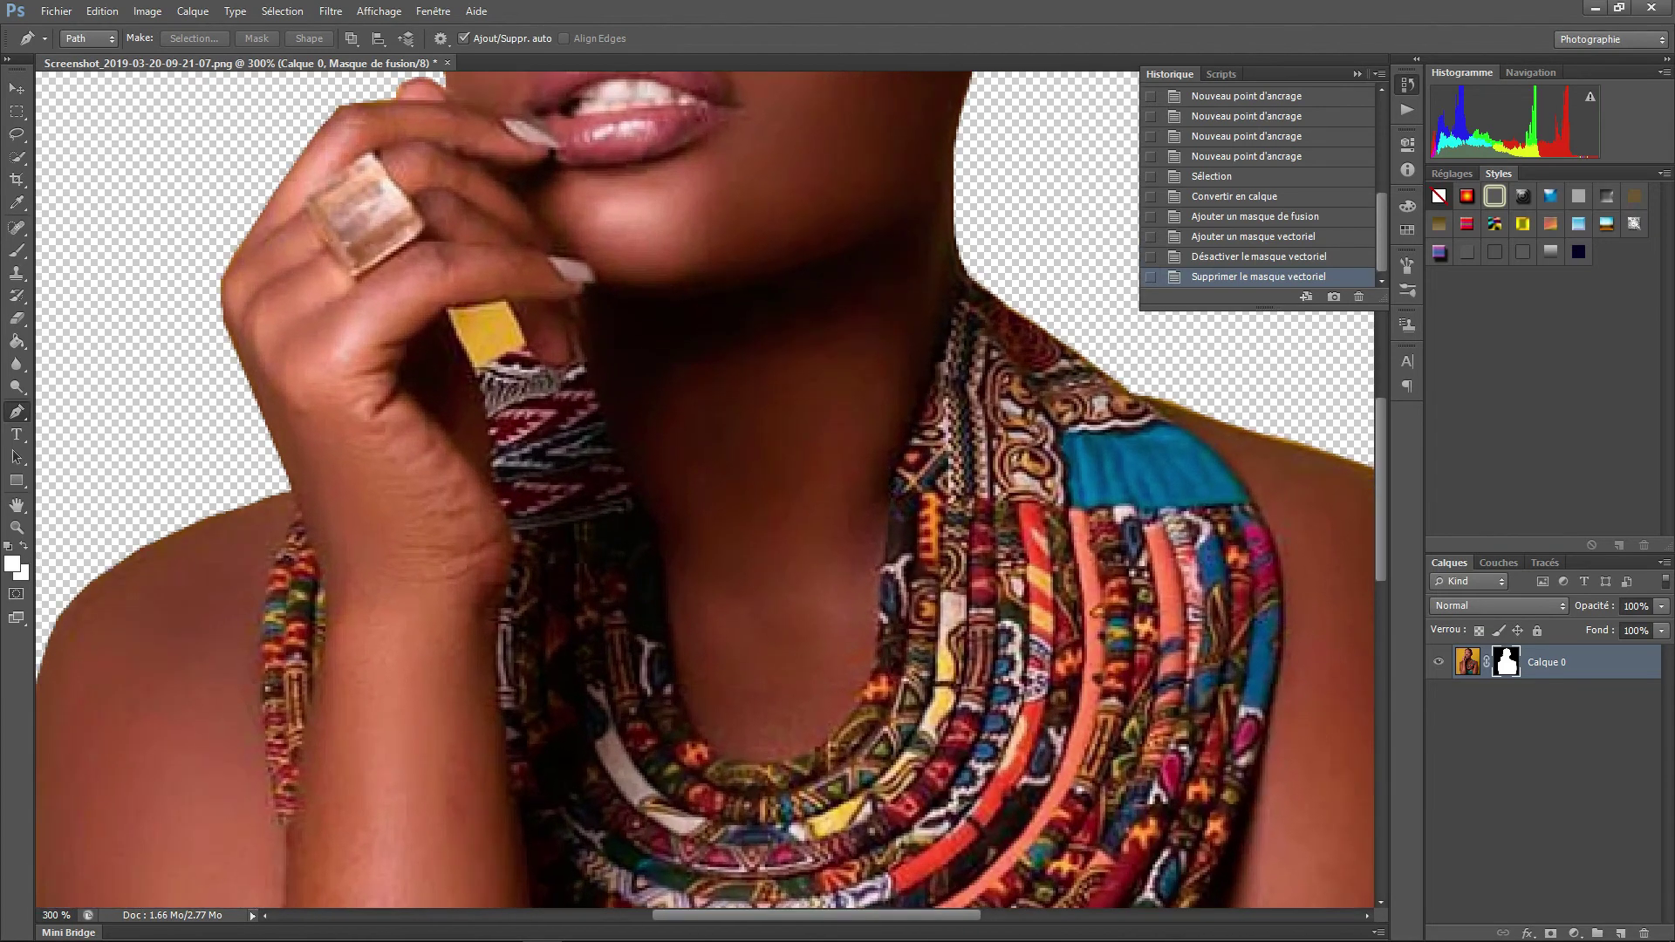
{"action": "key", "text": "ctrl+plus"}
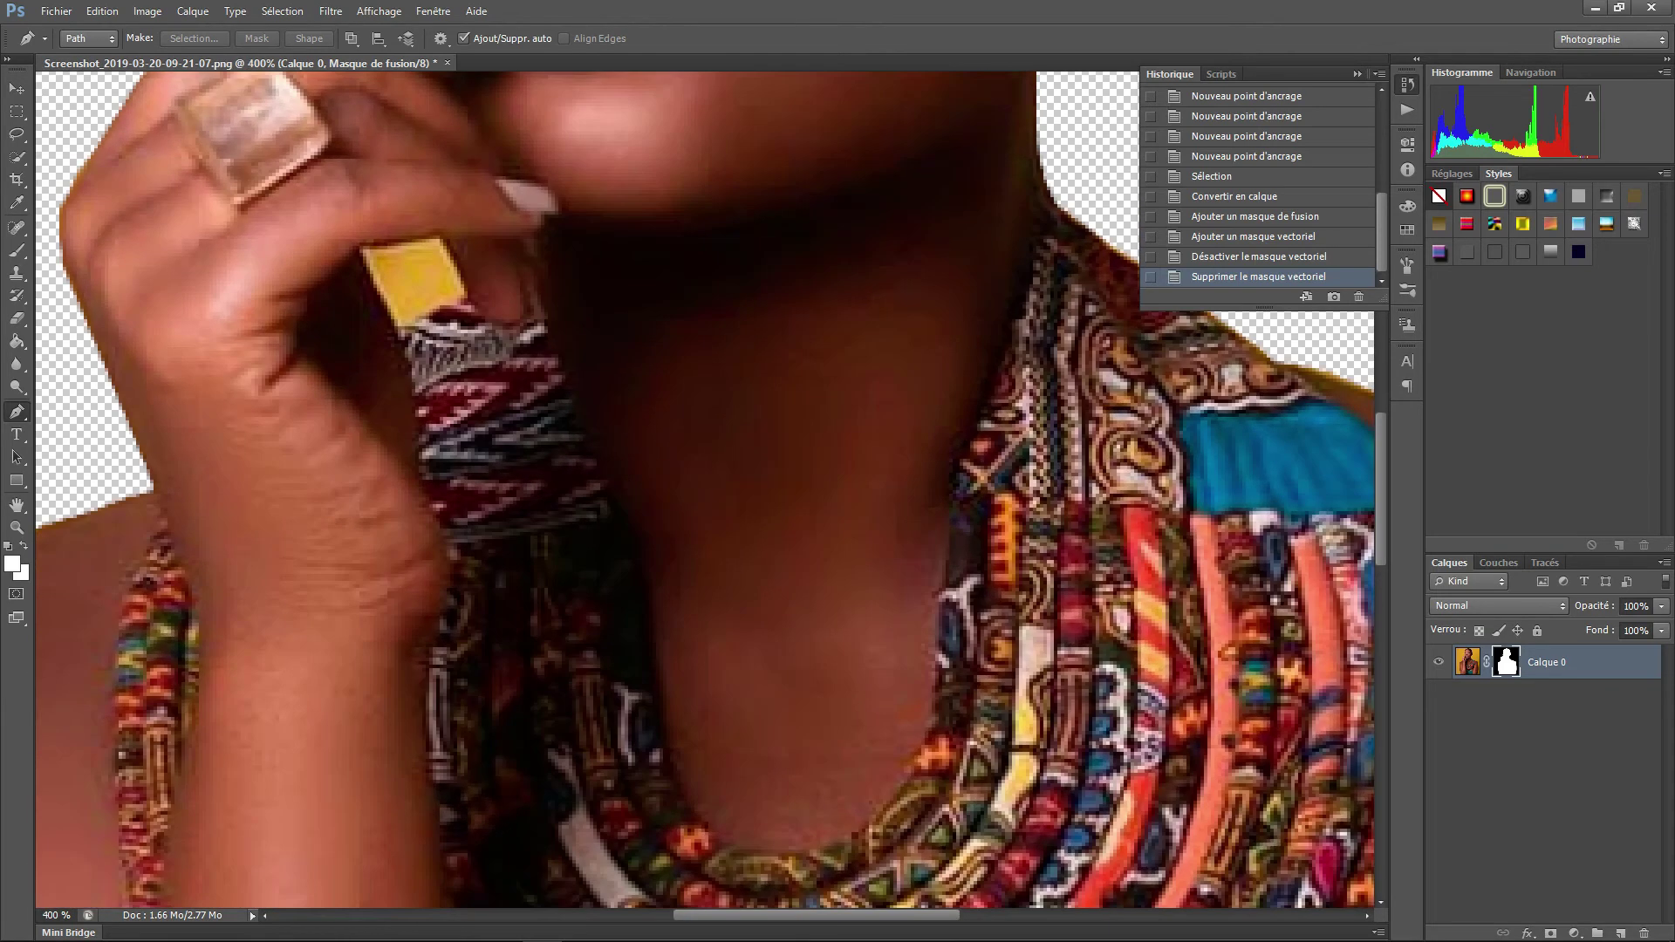
{"action": "scroll", "coordinate": [704, 490], "scroll_direction": "up", "scroll_amount": 5}
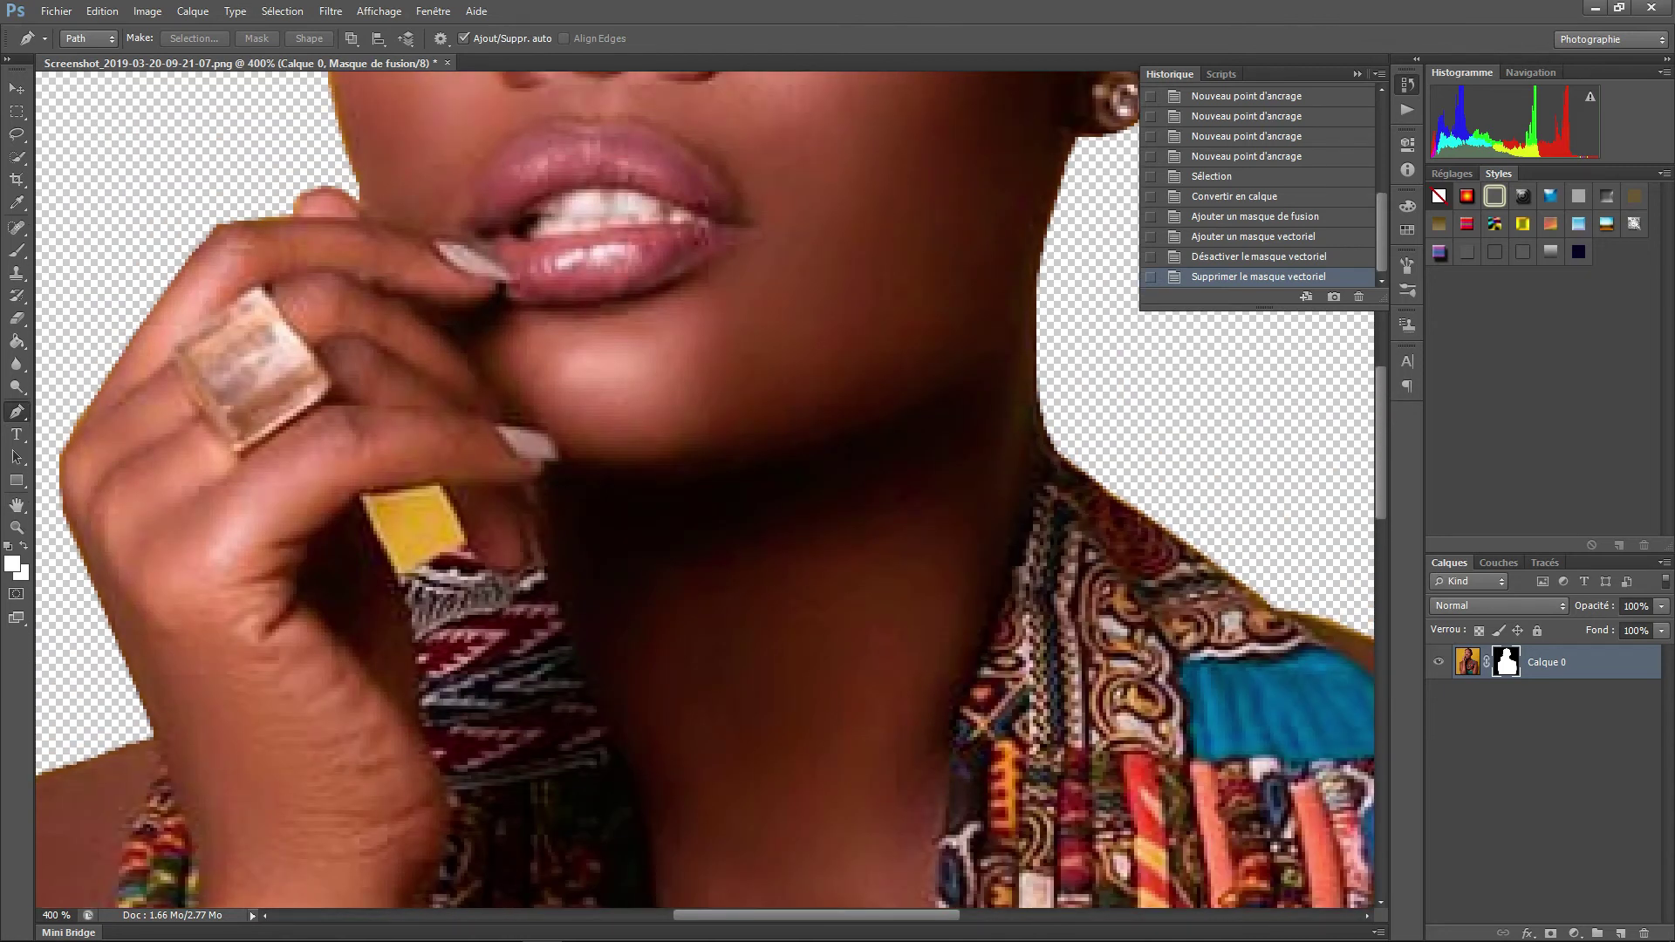
{"action": "left_click", "coordinate": [359, 500]}
{"action": "left_click", "coordinate": [373, 532]}
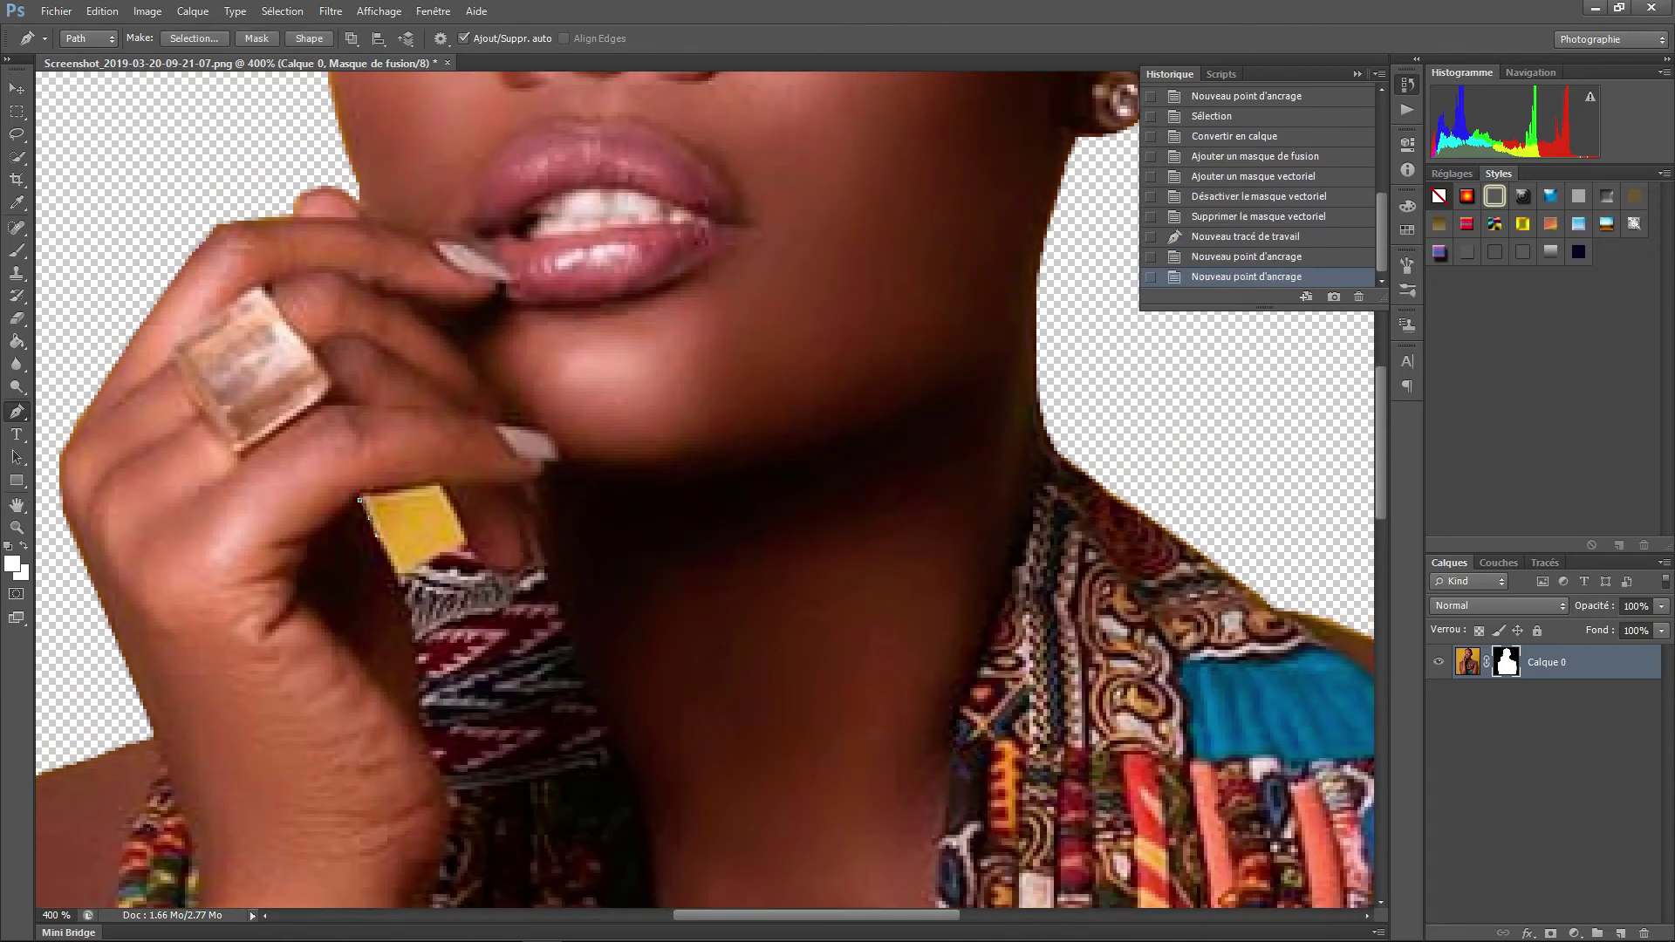
{"action": "left_click", "coordinate": [382, 543]}
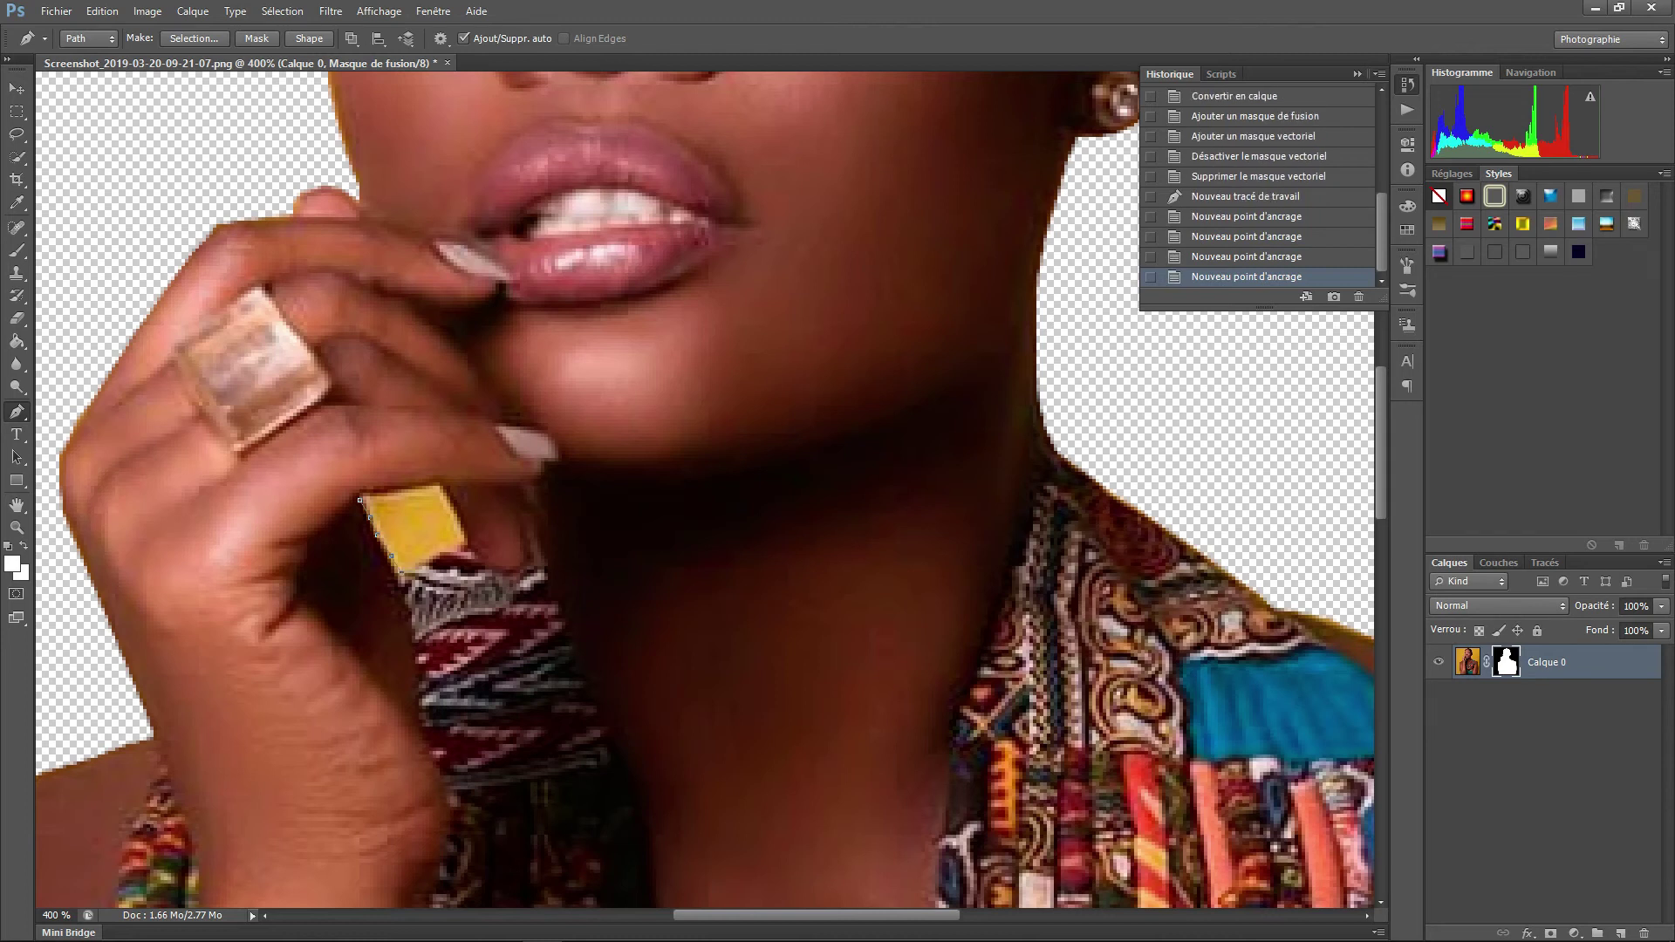
{"action": "left_click", "coordinate": [397, 567]}
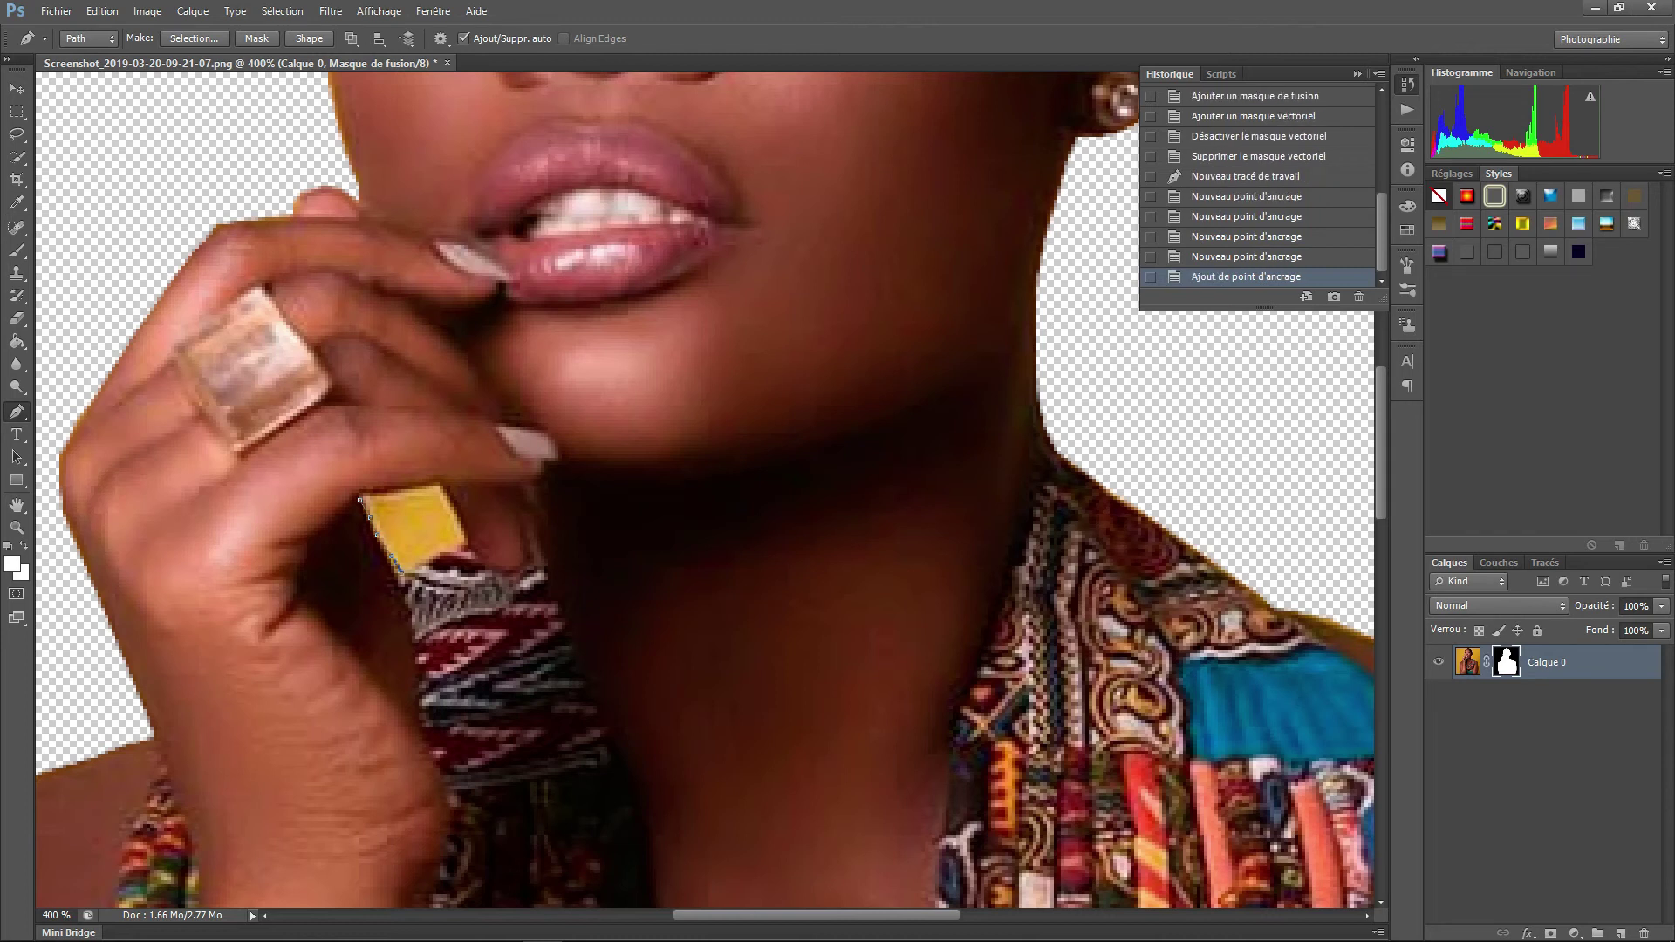
{"action": "left_click", "coordinate": [403, 571]}
{"action": "left_click", "coordinate": [411, 562]}
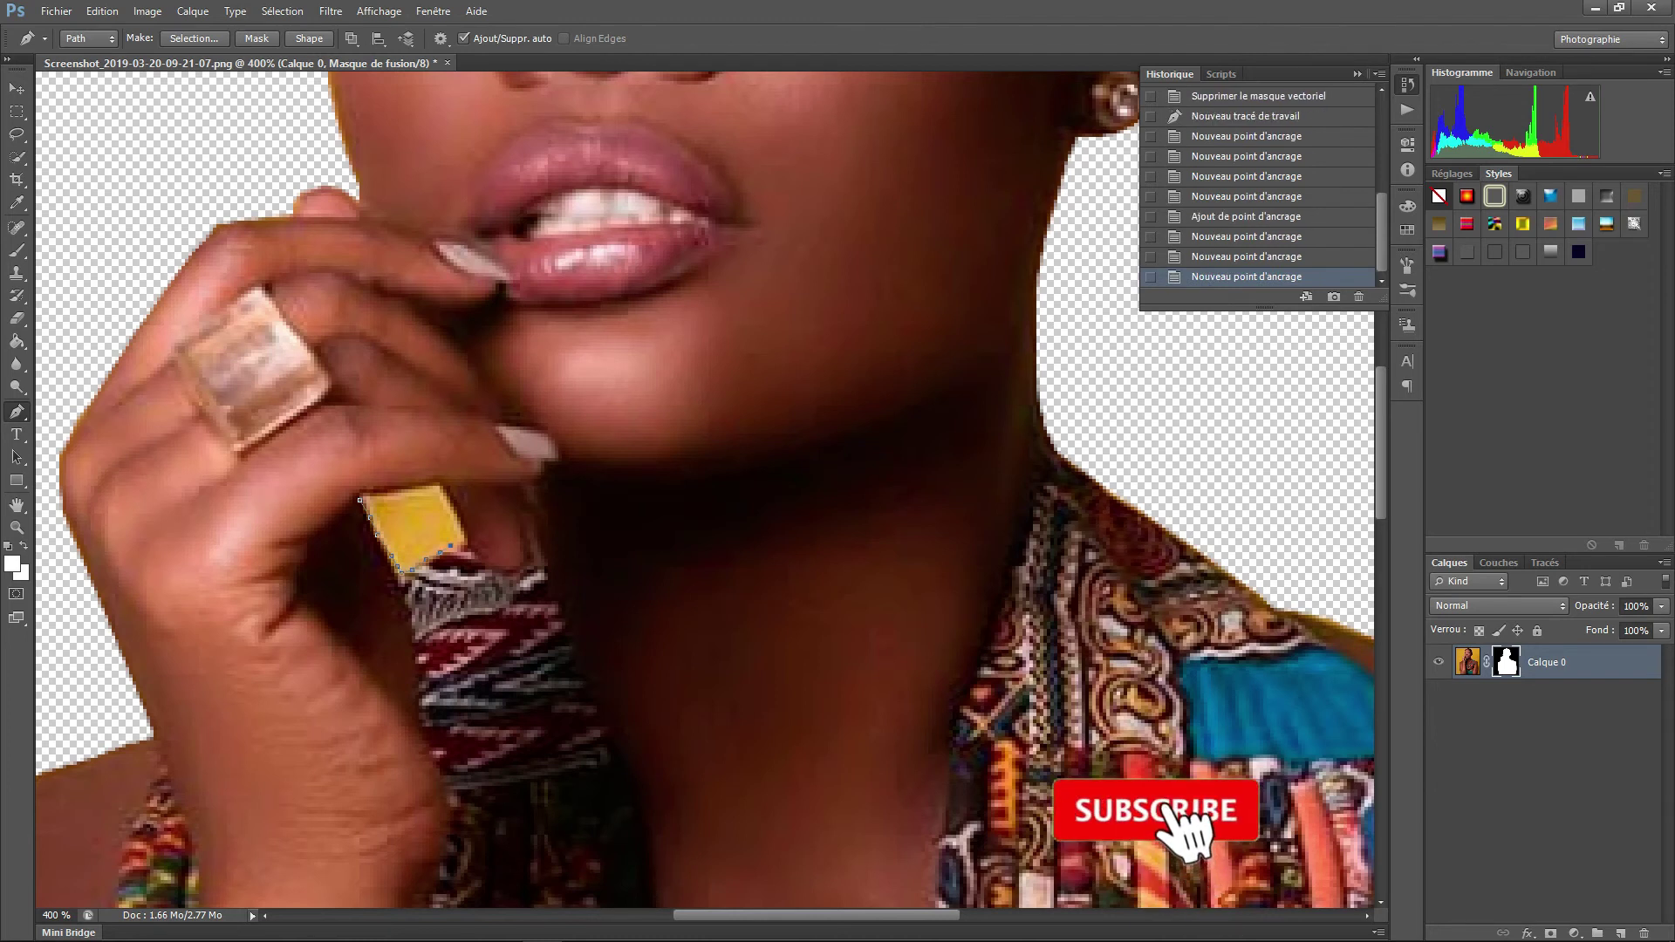
{"action": "left_click", "coordinate": [441, 553]}
Step: Continue the path up the tag's right and top edges, closing it near the start
{"action": "left_click", "coordinate": [465, 531]}
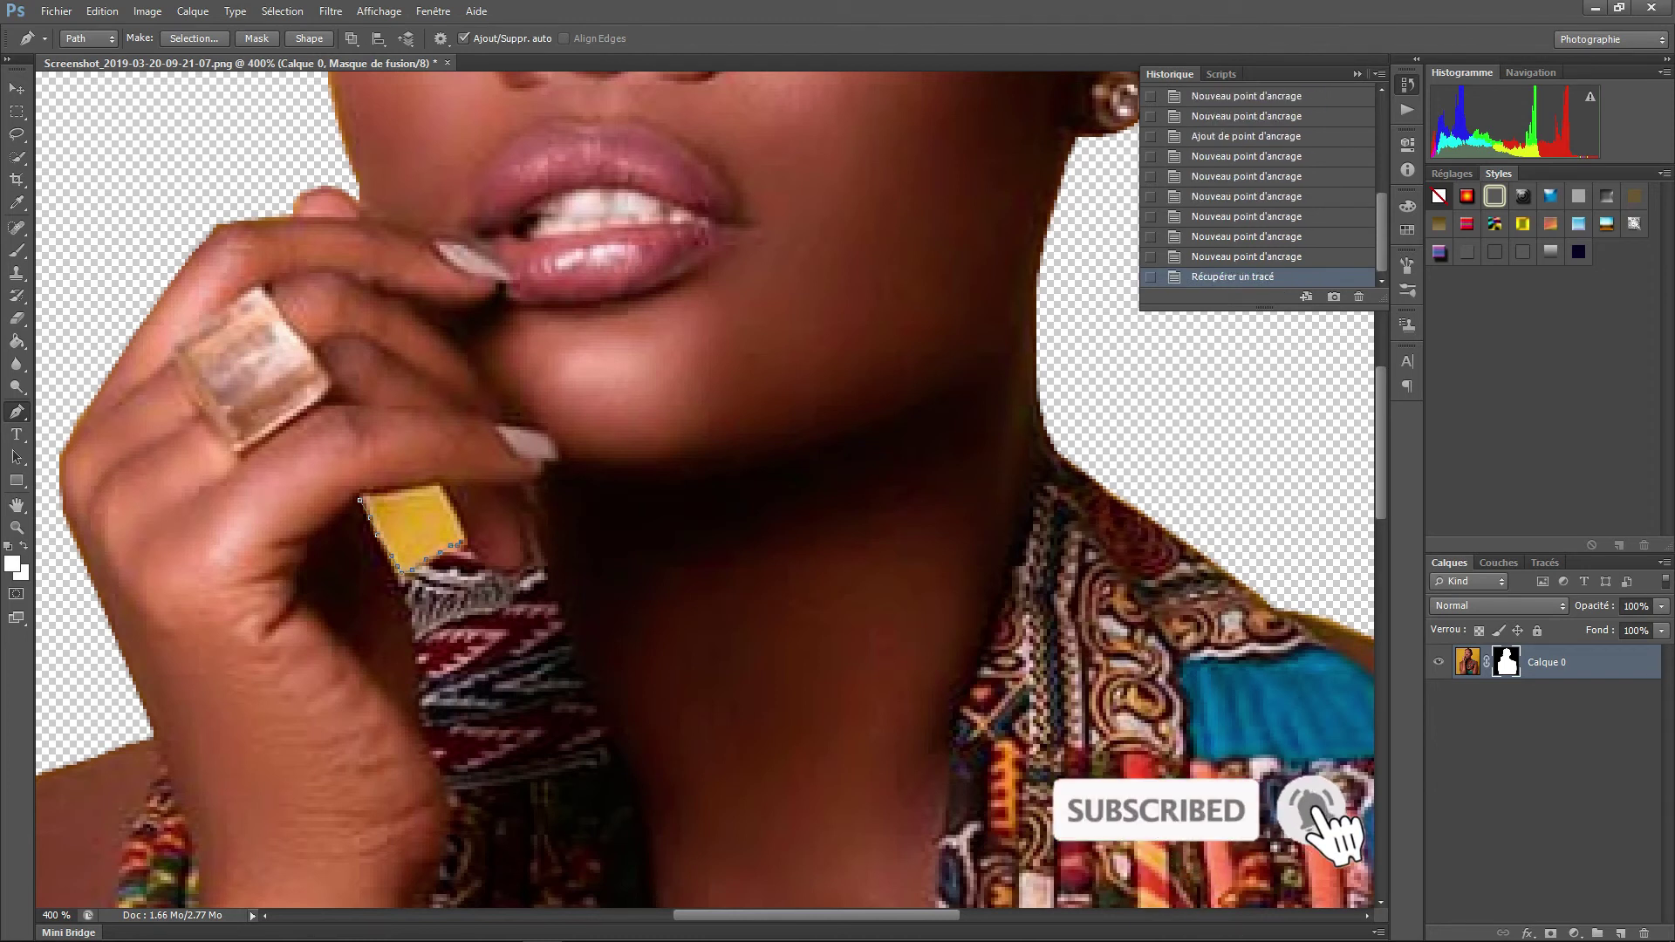
{"action": "left_click", "coordinate": [450, 515]}
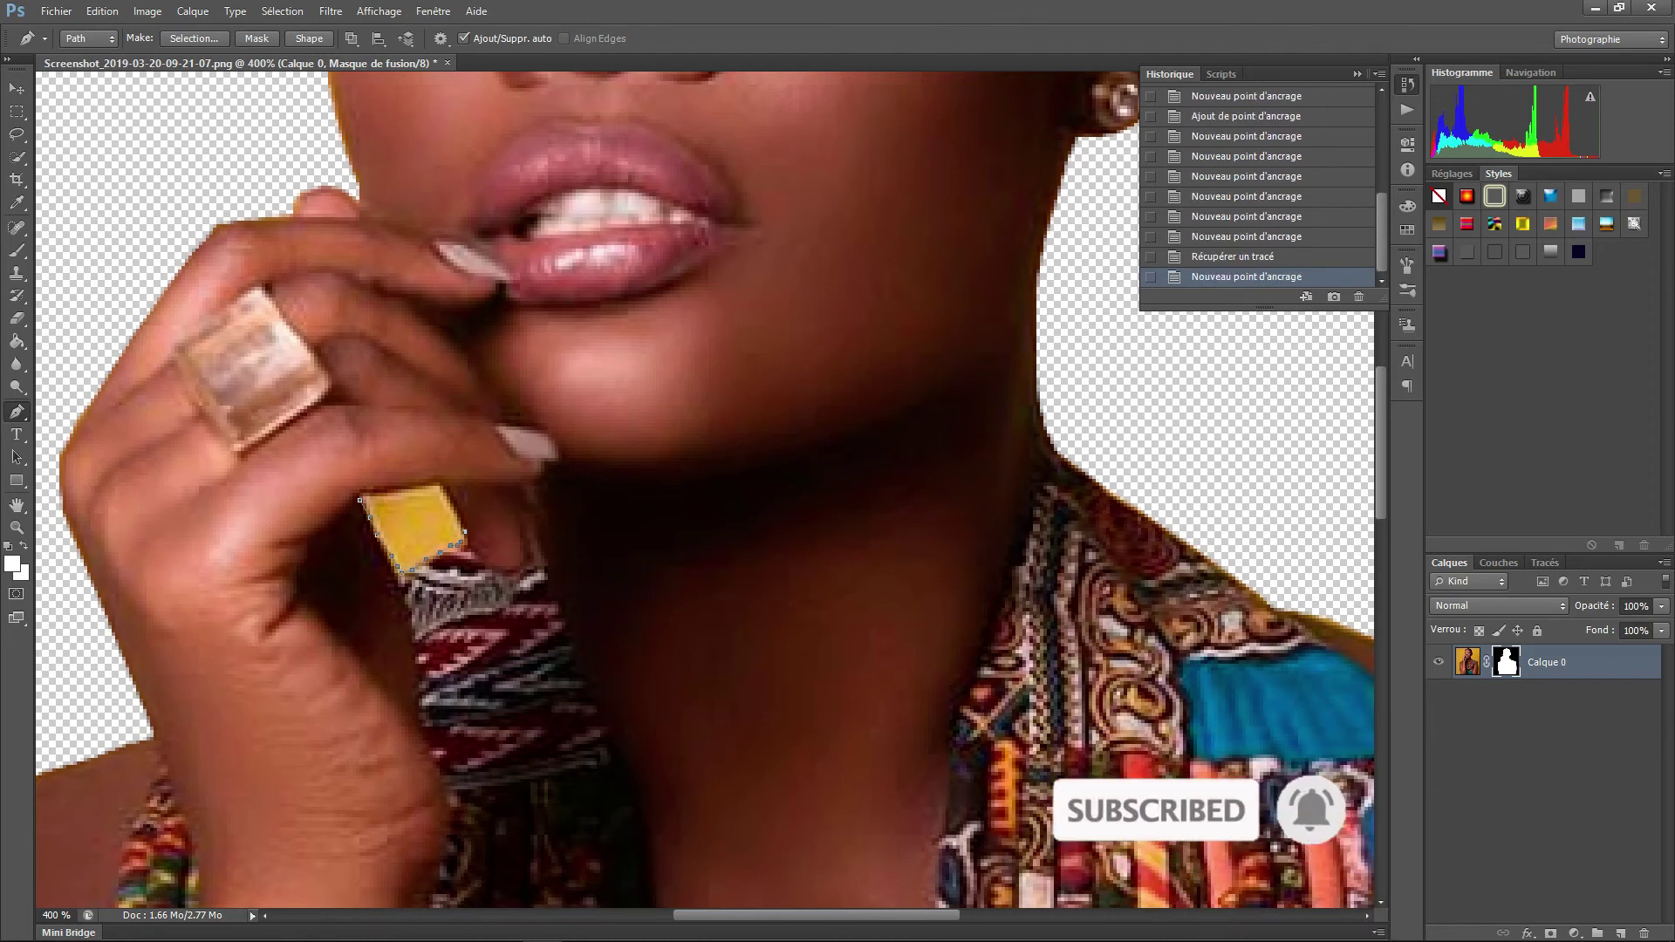
{"action": "left_click", "coordinate": [461, 522]}
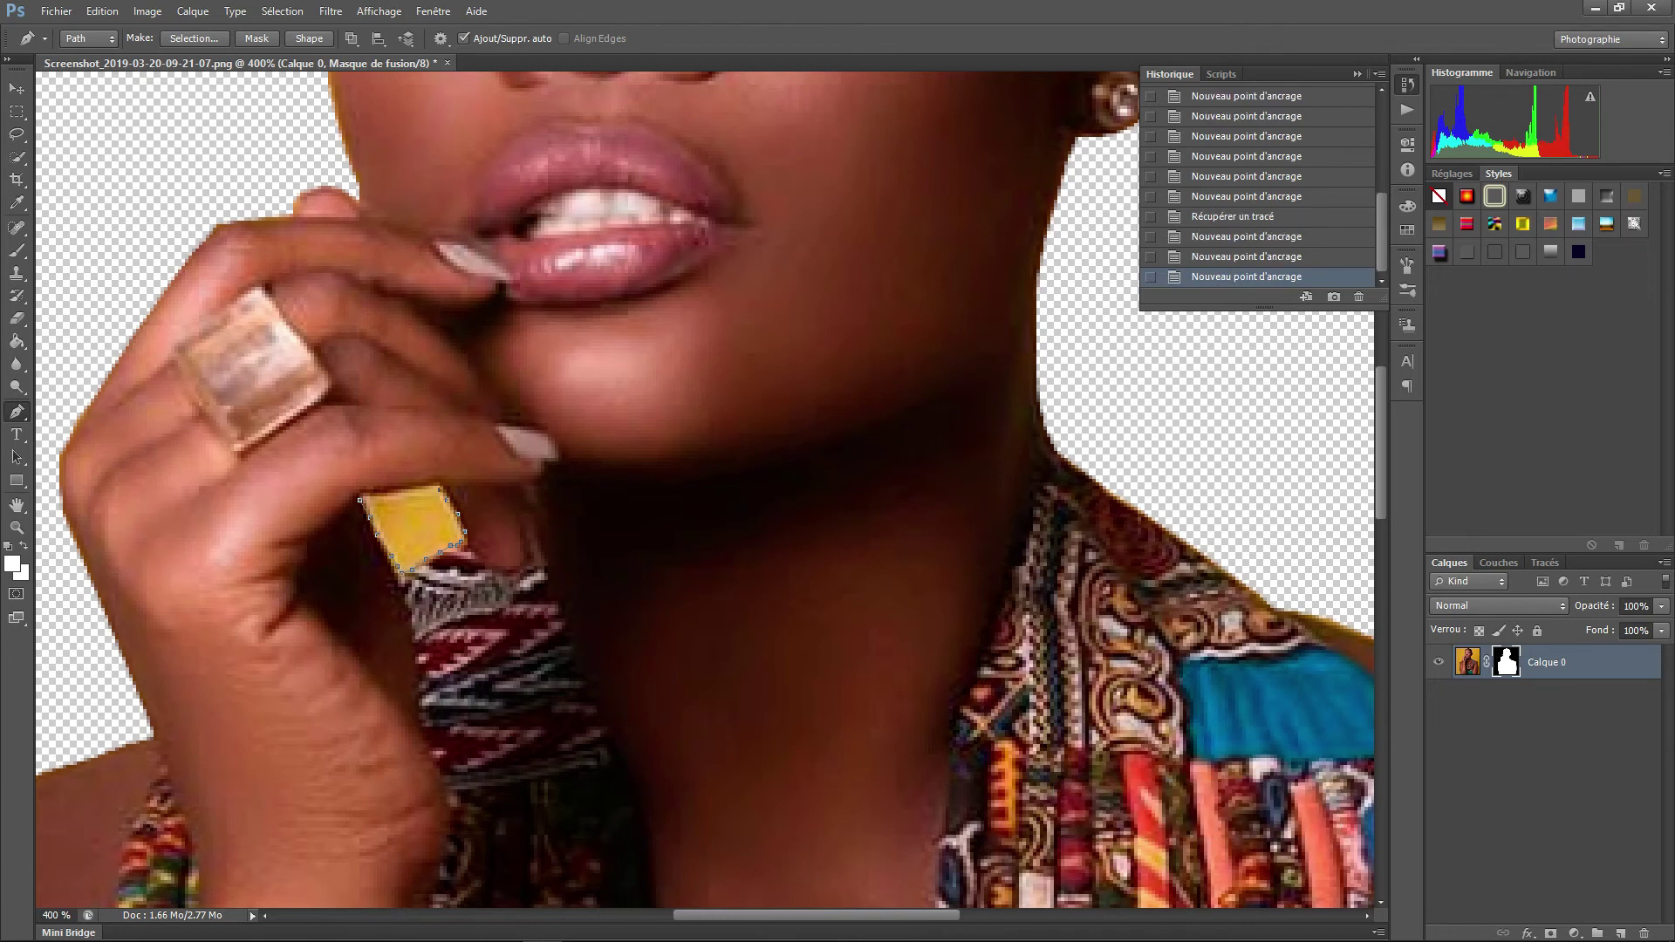
{"action": "left_click", "coordinate": [440, 493]}
{"action": "left_click", "coordinate": [427, 485]}
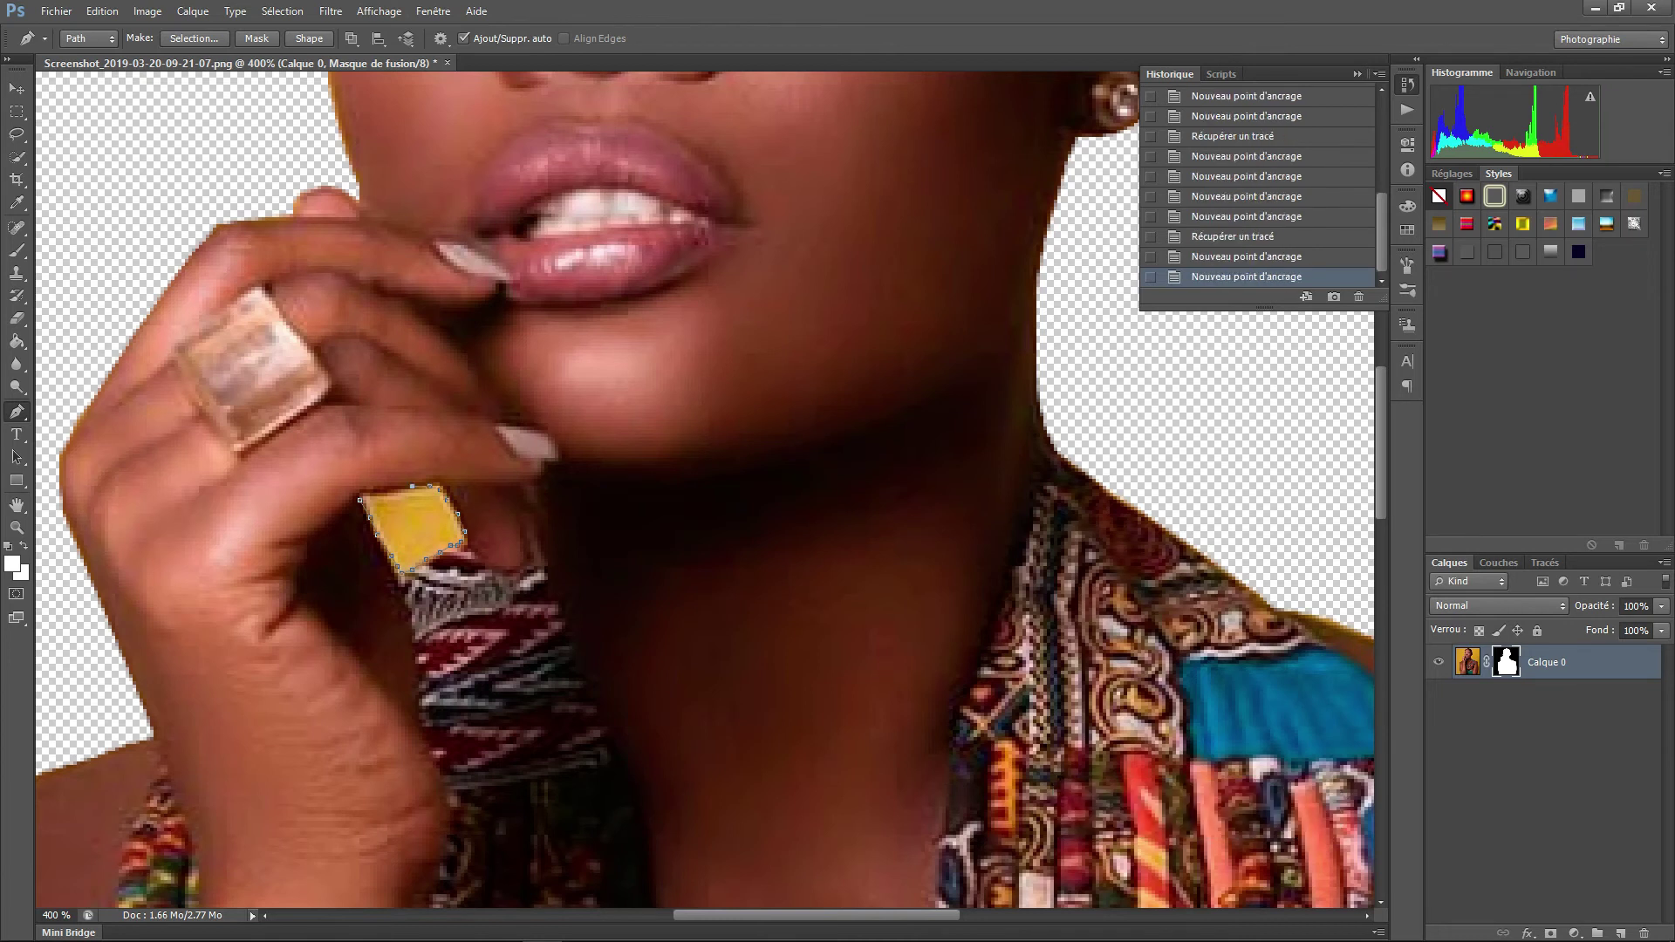
{"action": "left_click", "coordinate": [360, 500]}
{"action": "left_click", "coordinate": [366, 516]}
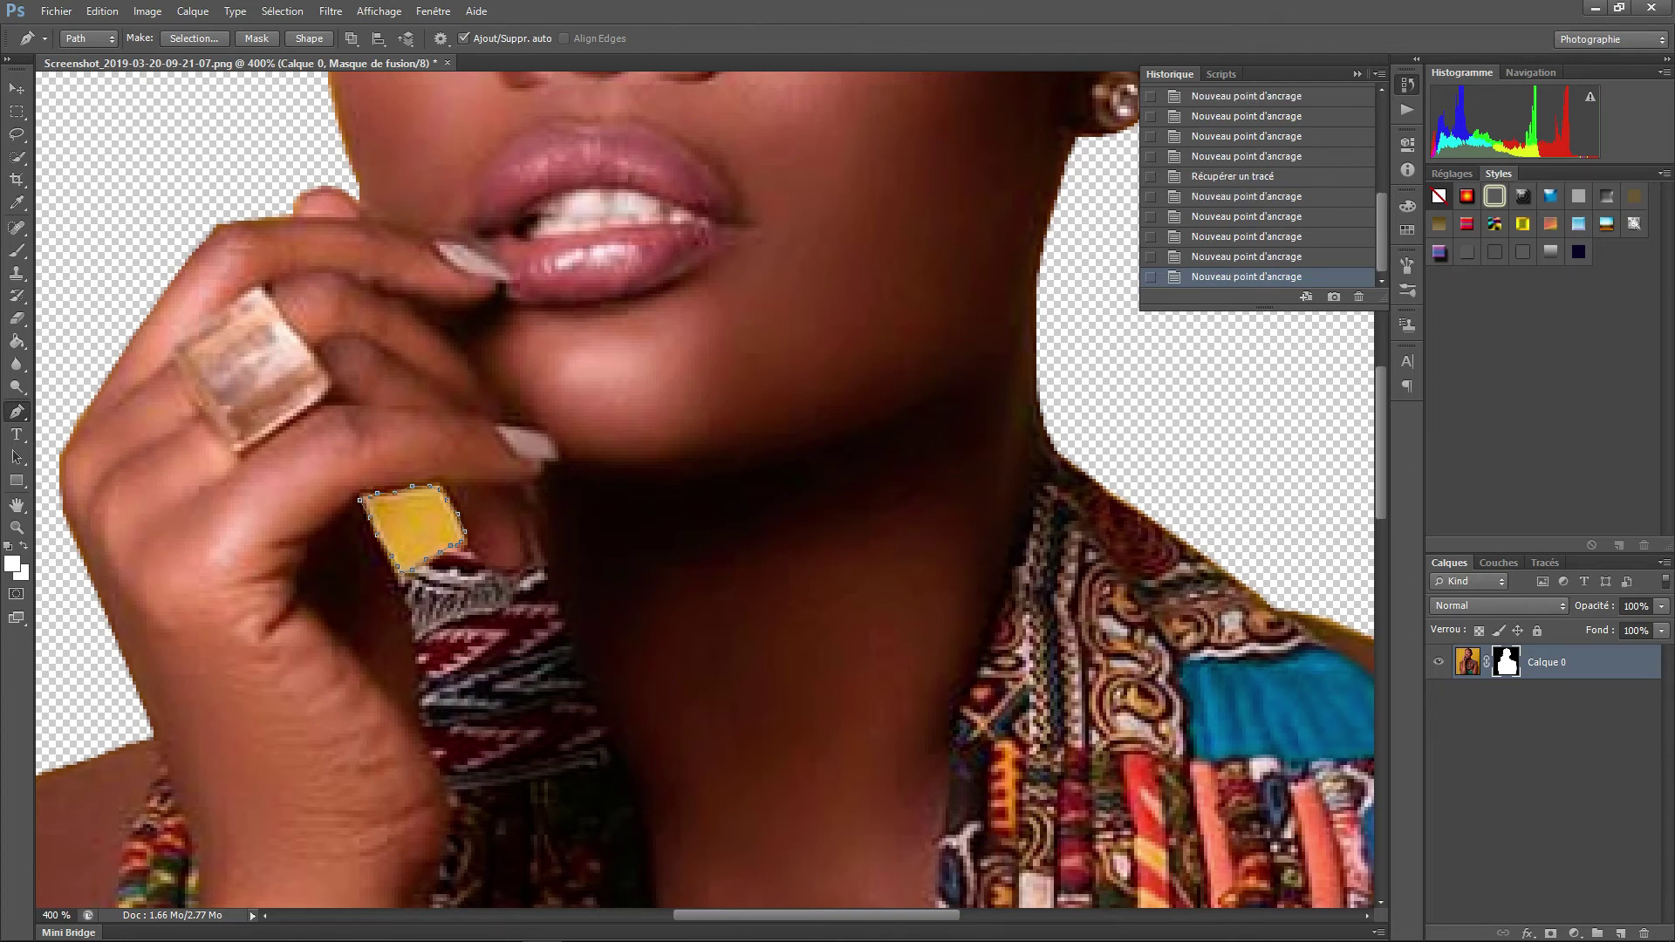
Step: Convert the tag path into a selection with radius 0, dismissing the range warning
{"action": "right_click", "coordinate": [387, 501]}
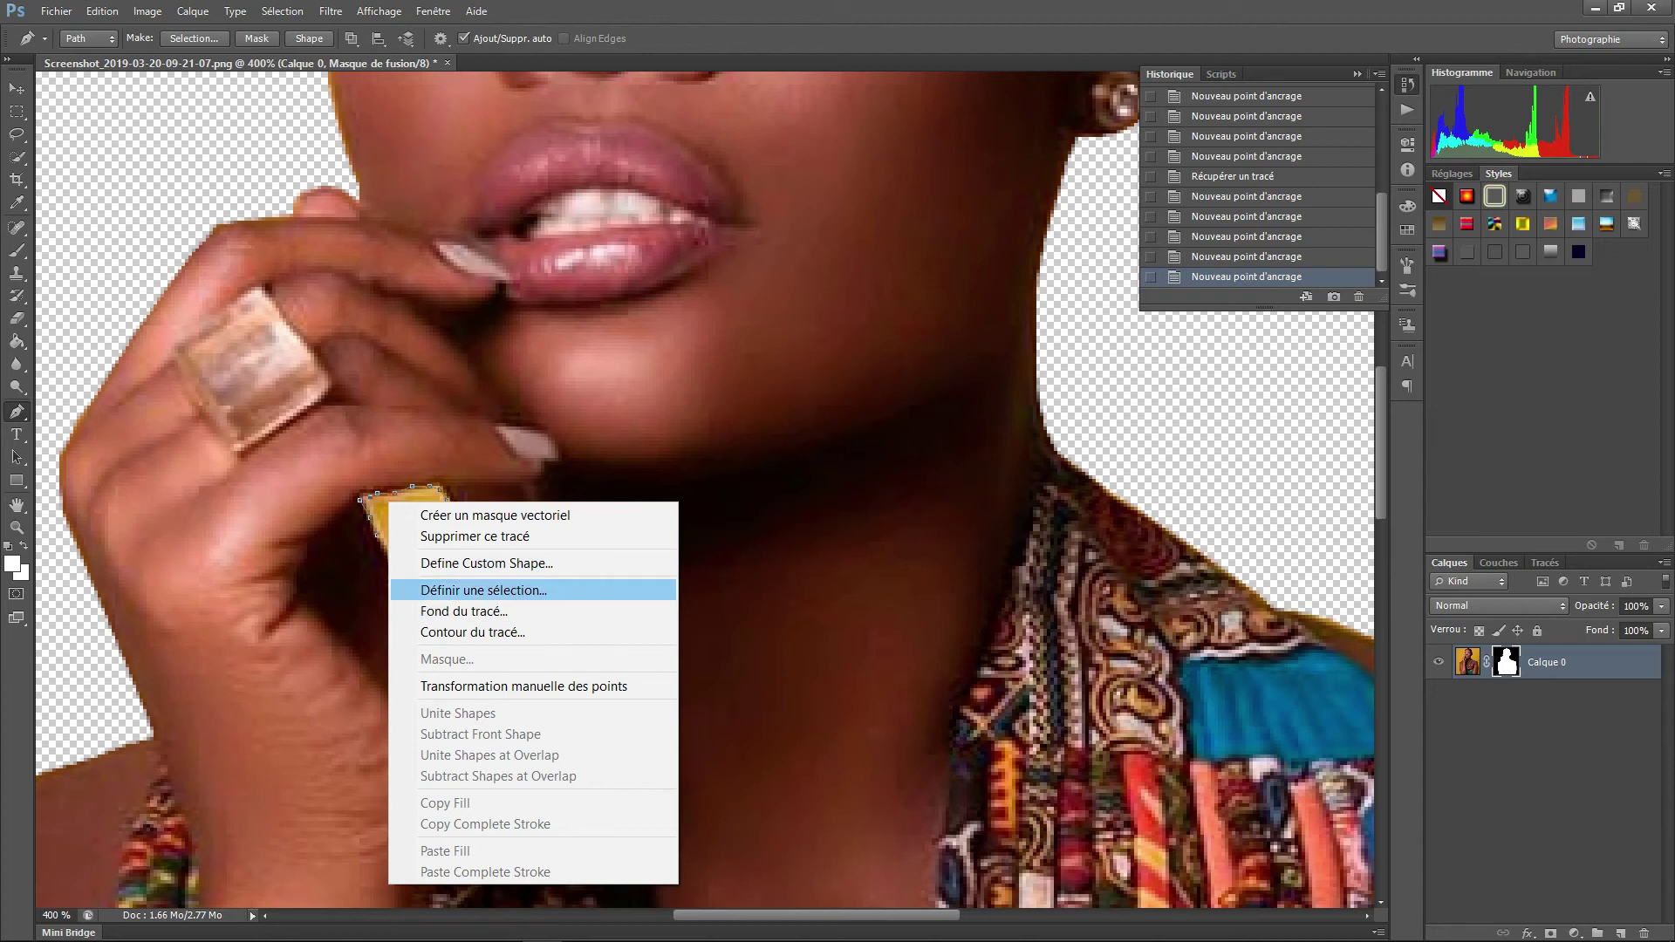
{"action": "left_click", "coordinate": [489, 590]}
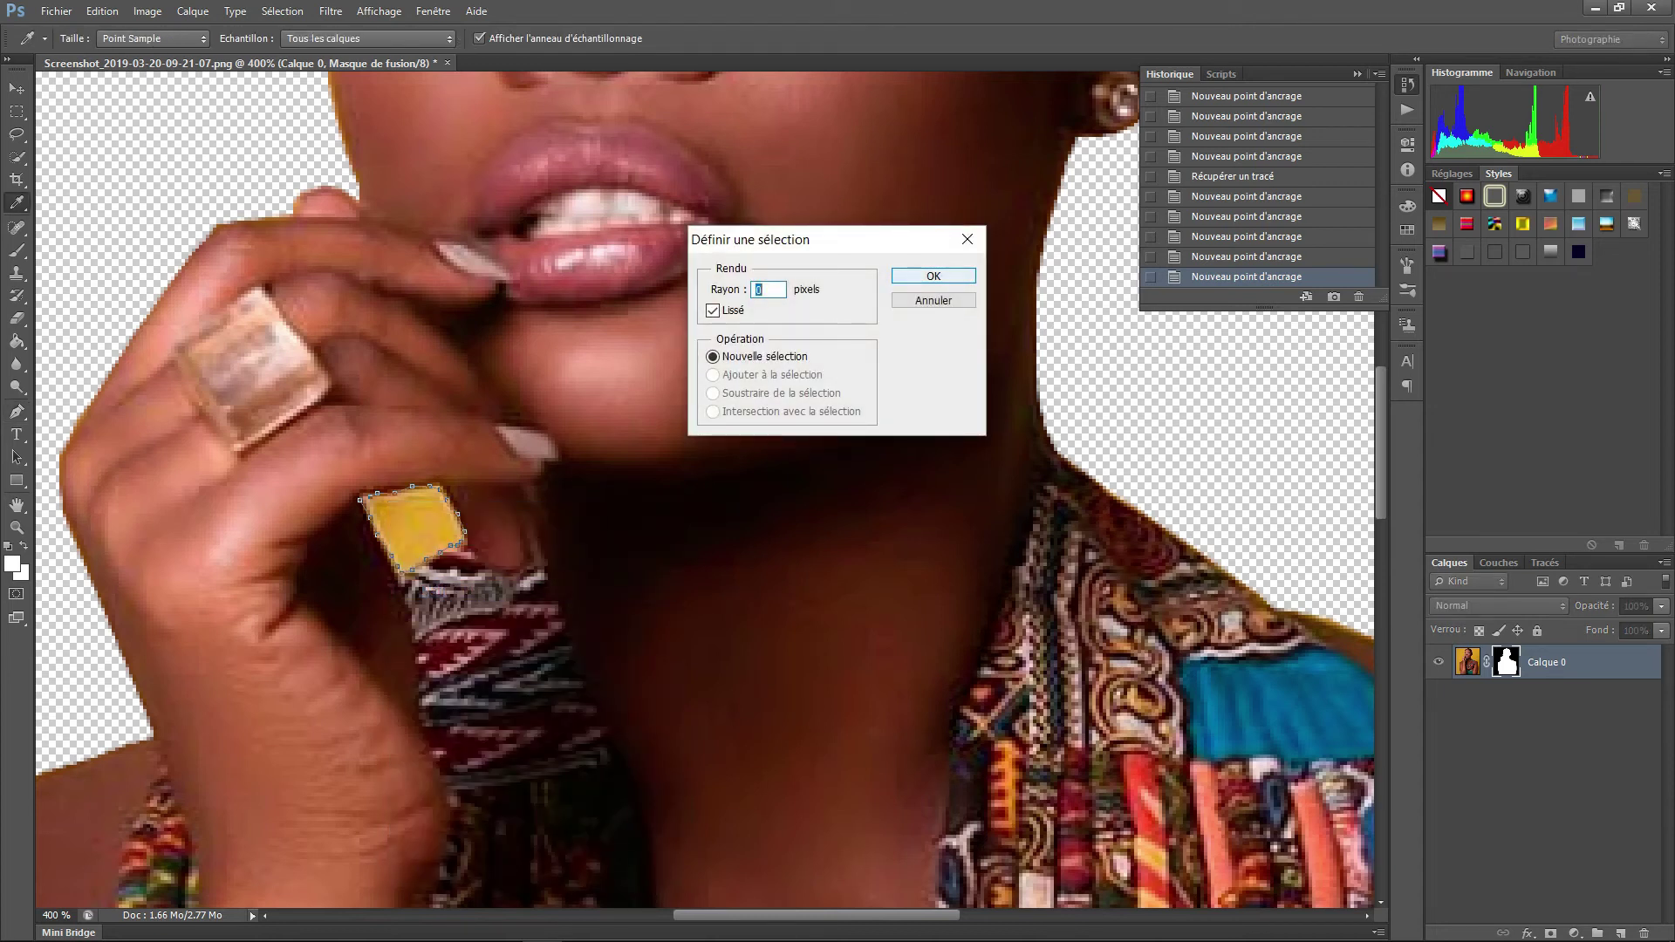
{"action": "key", "text": "Return"}
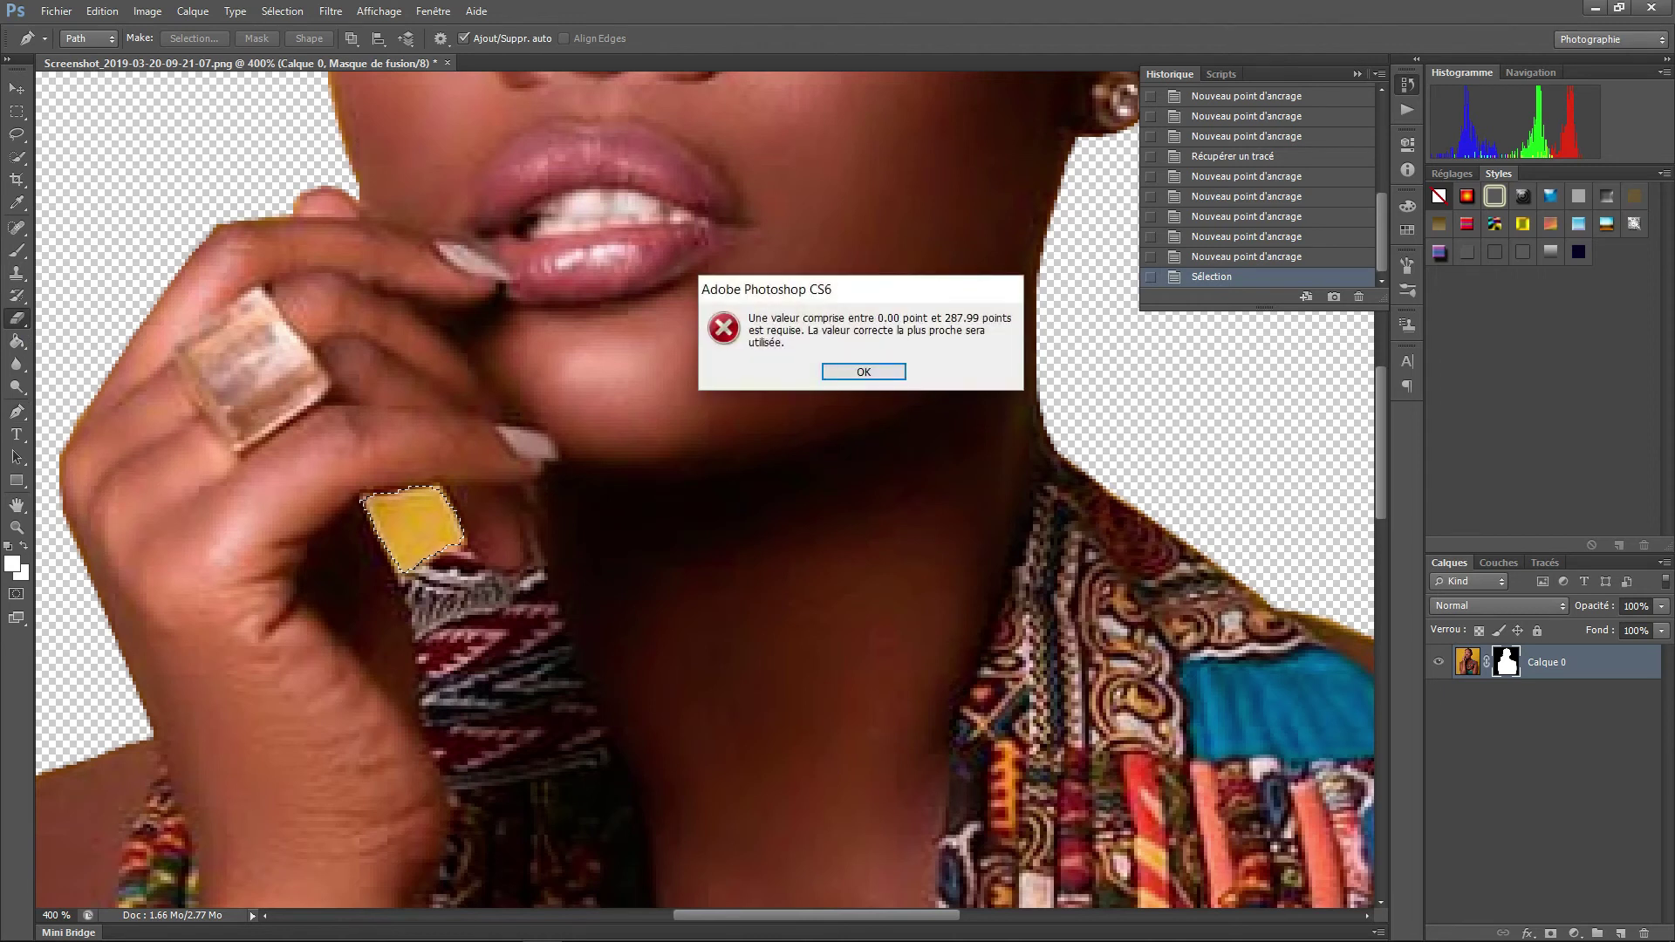
{"action": "key", "text": "Return"}
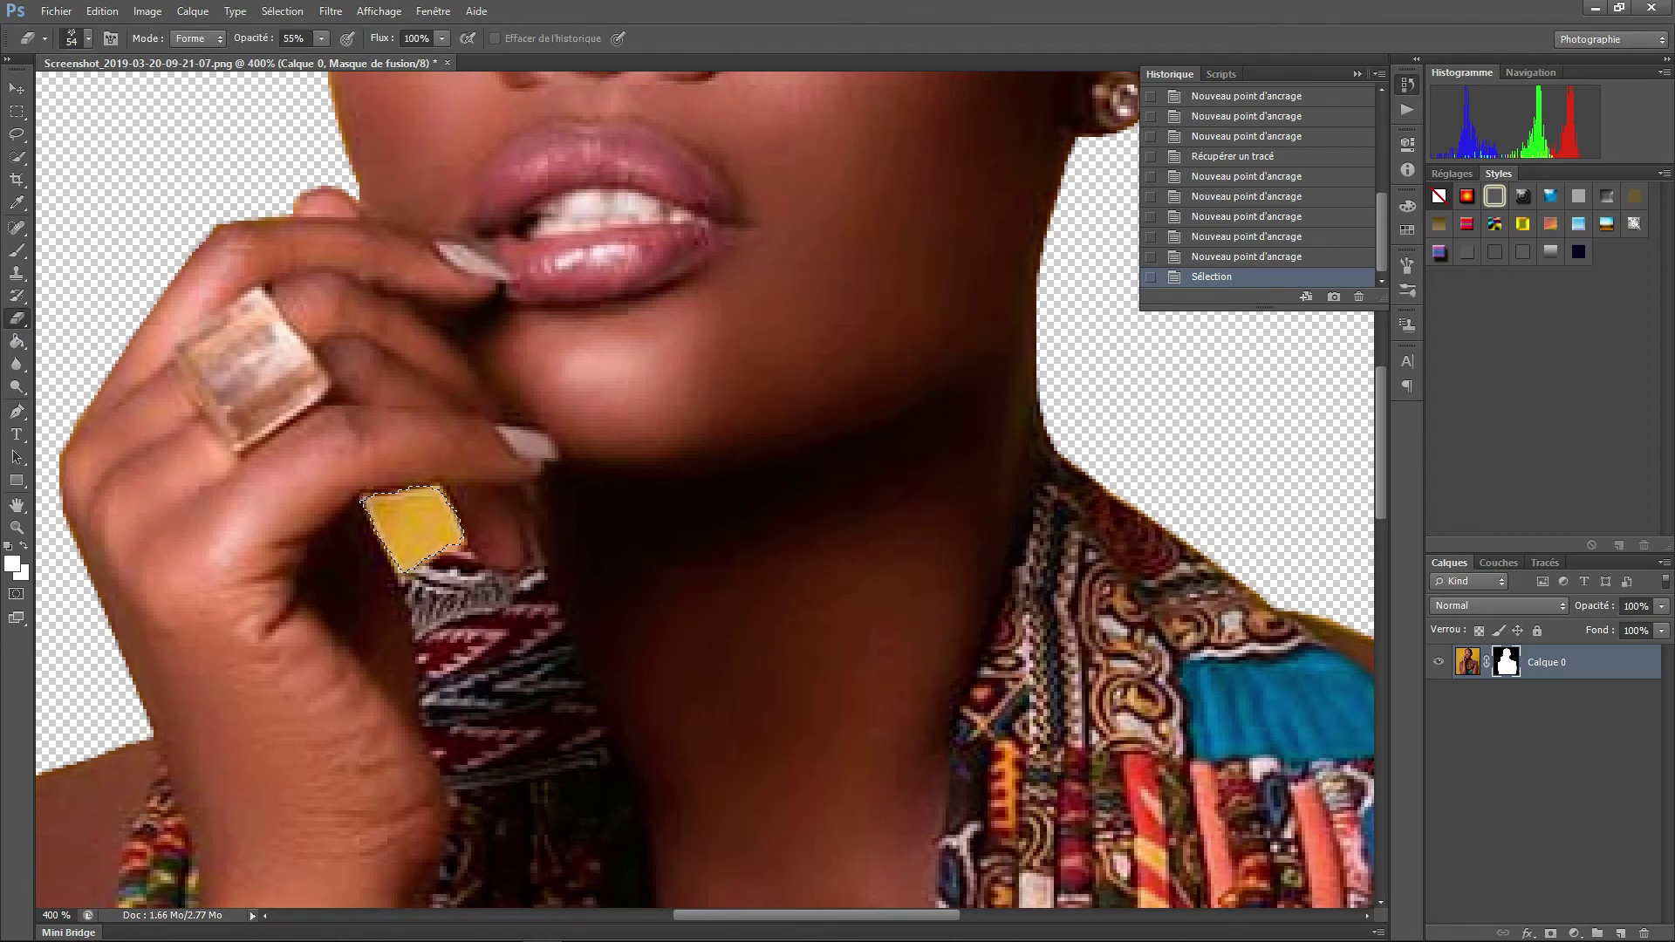
Step: Erase inside the selected yellow tag with a 55 px hard round eraser
{"action": "right_click", "coordinate": [903, 347]}
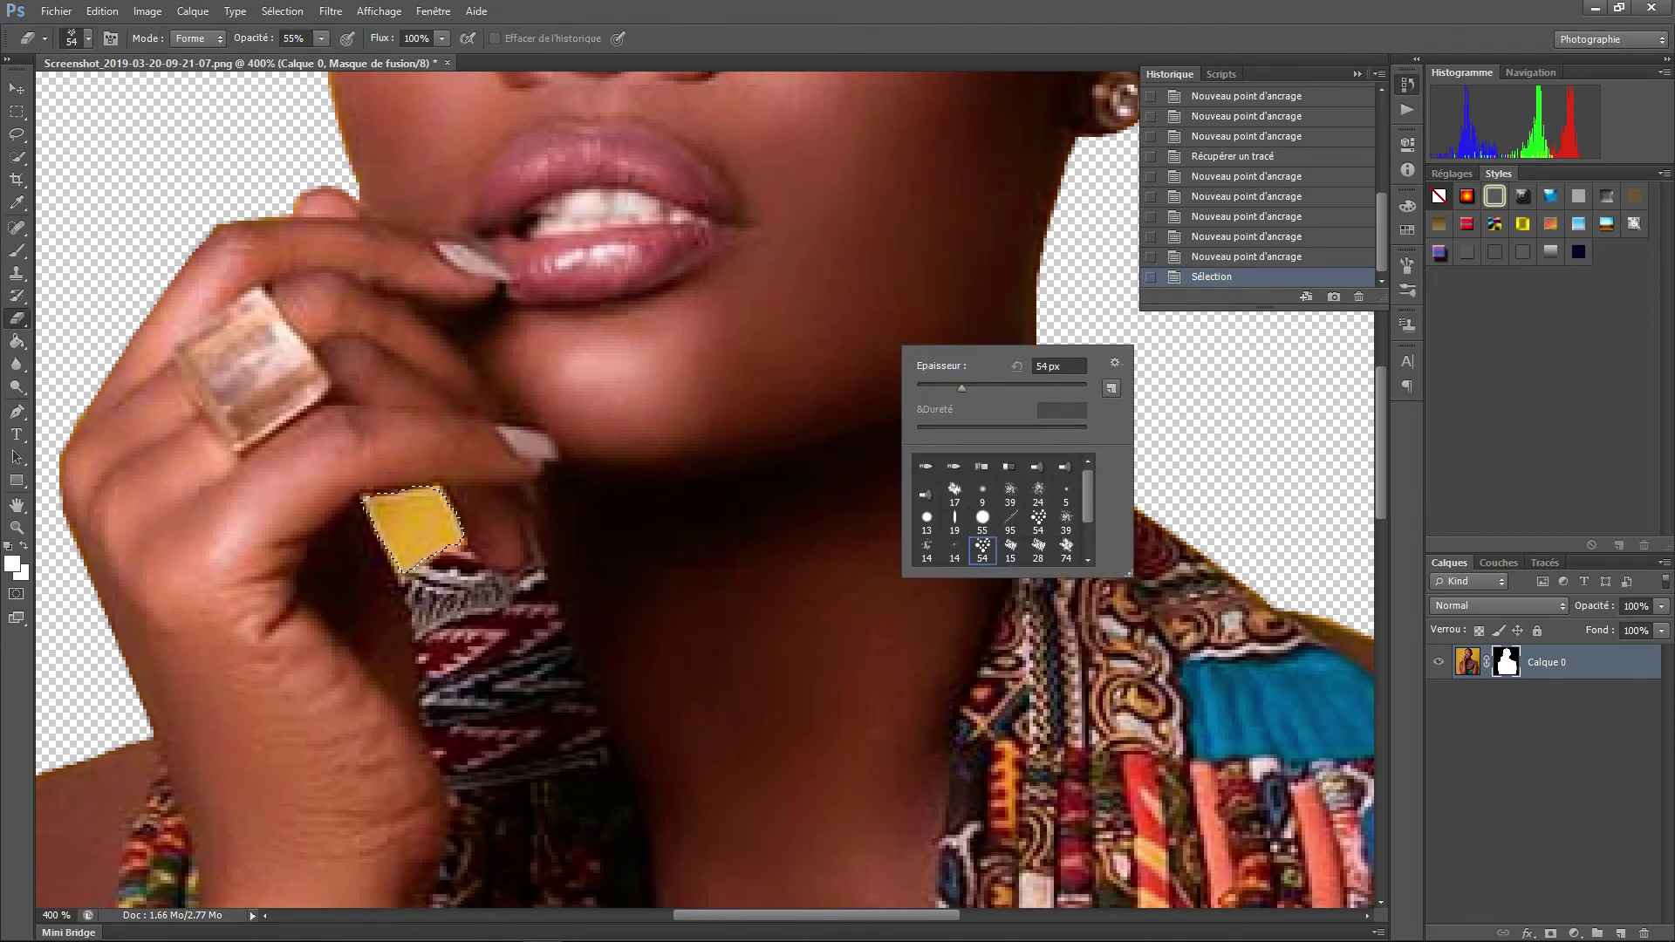
{"action": "left_click", "coordinate": [982, 518]}
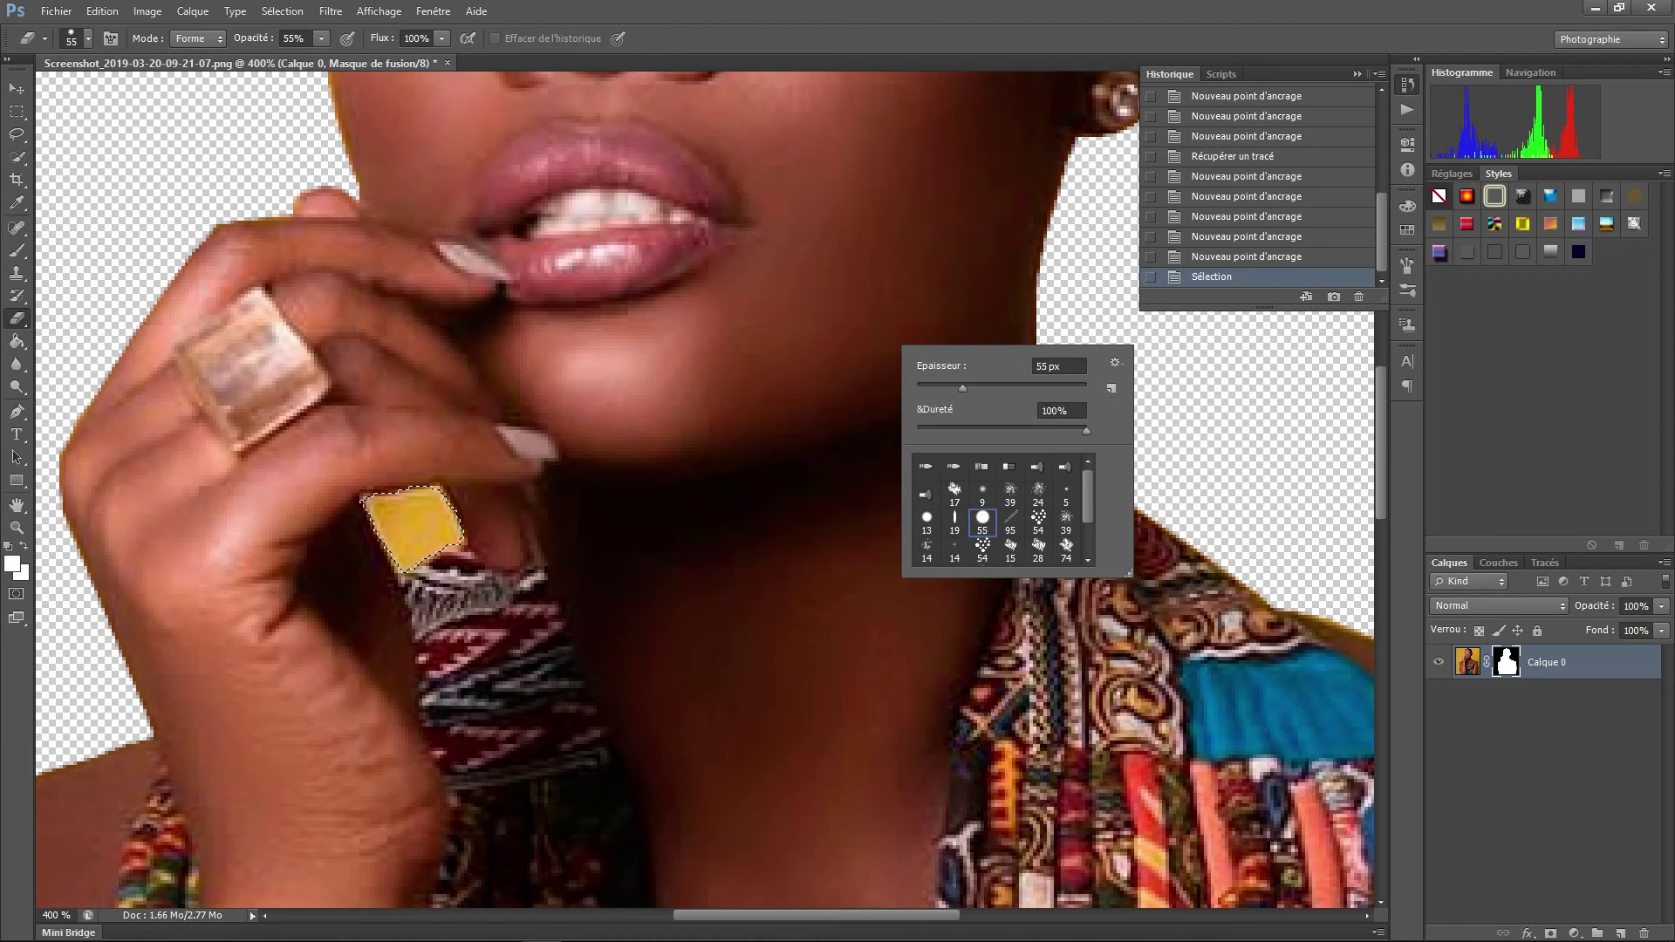
{"action": "key", "text": "Return"}
{"action": "left_click", "coordinate": [410, 528]}
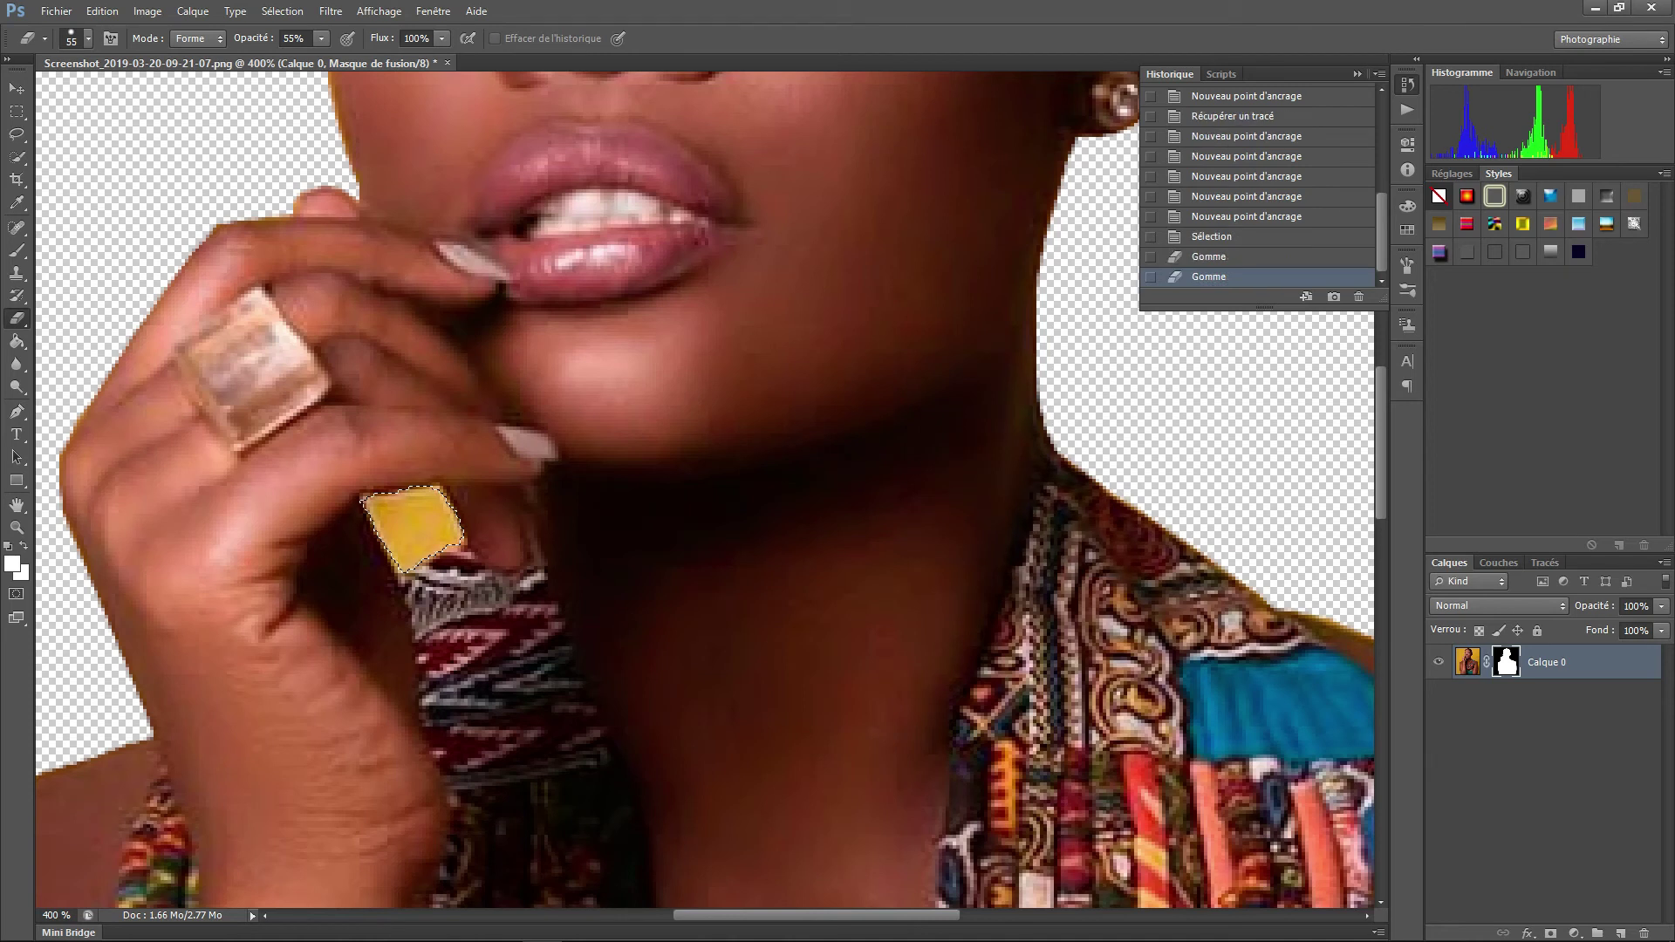
{"action": "left_click", "coordinate": [410, 528]}
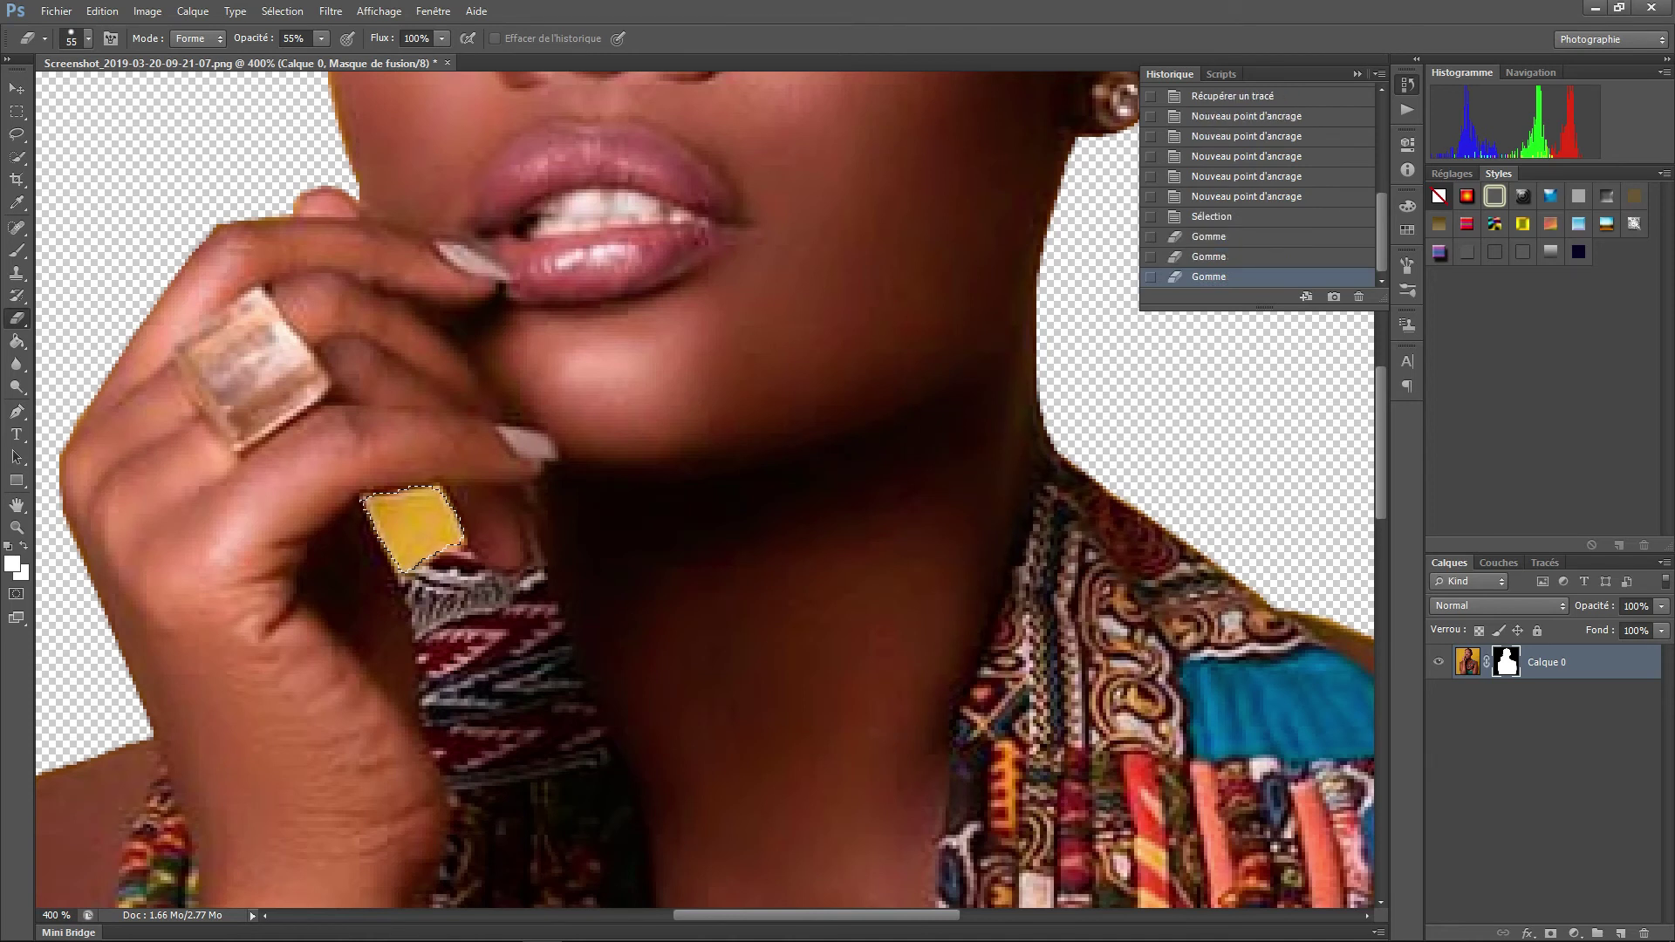
{"action": "left_click", "coordinate": [410, 528]}
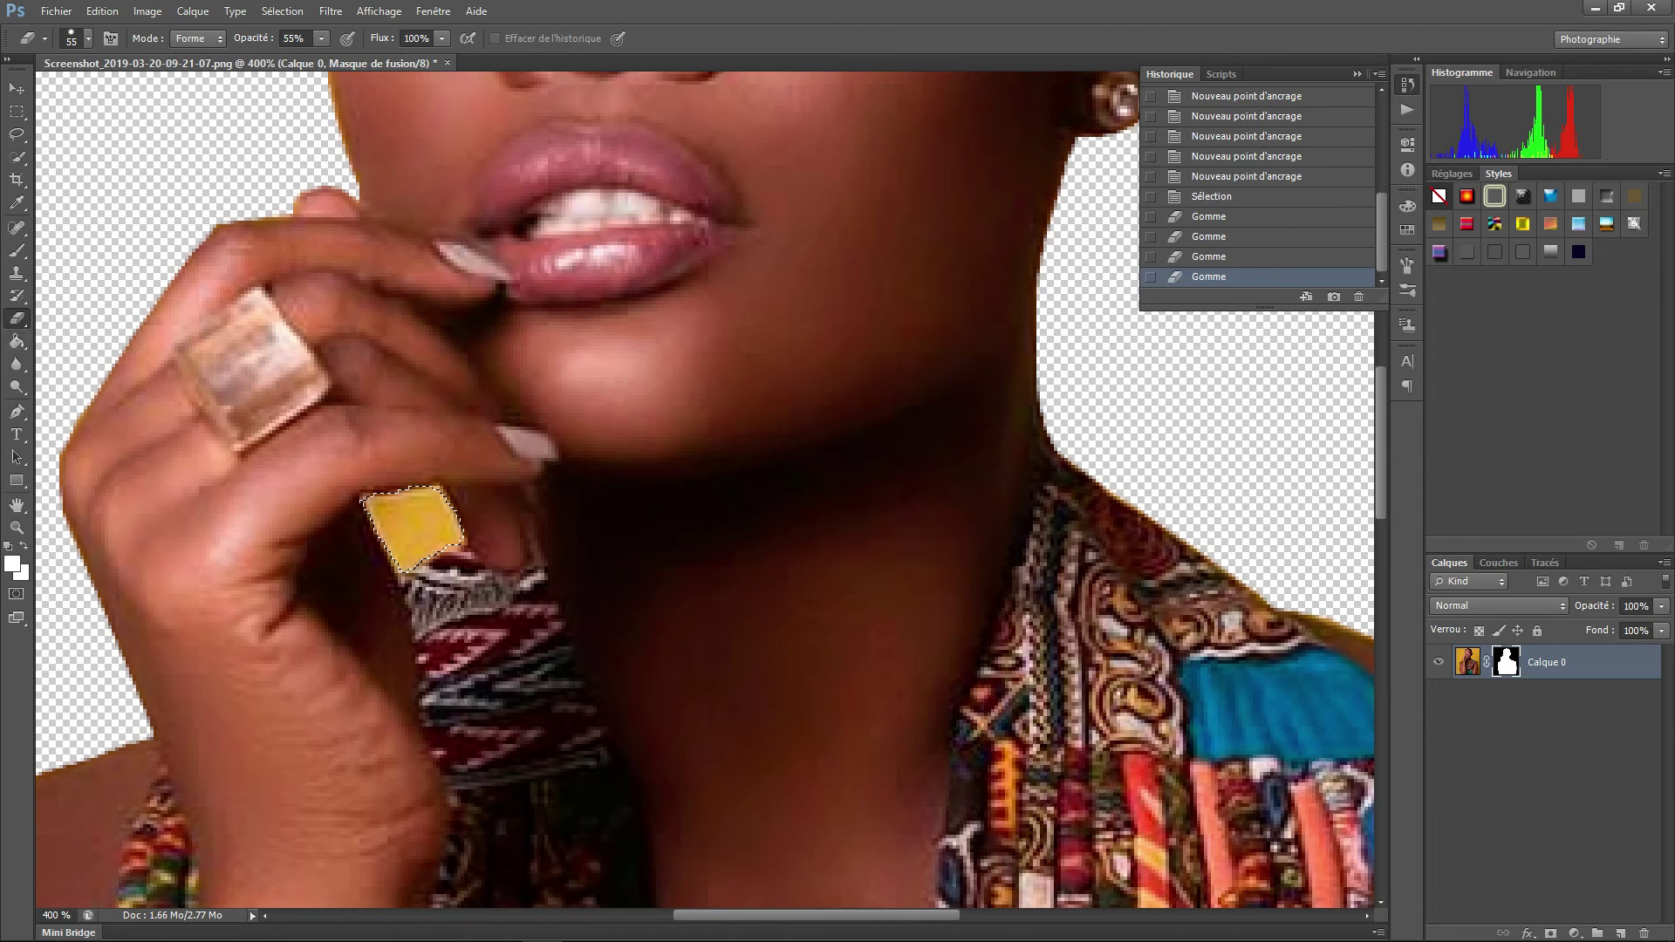
Step: Paint three brush strokes on the layer mask over the yellow tag
{"action": "left_click", "coordinate": [17, 251]}
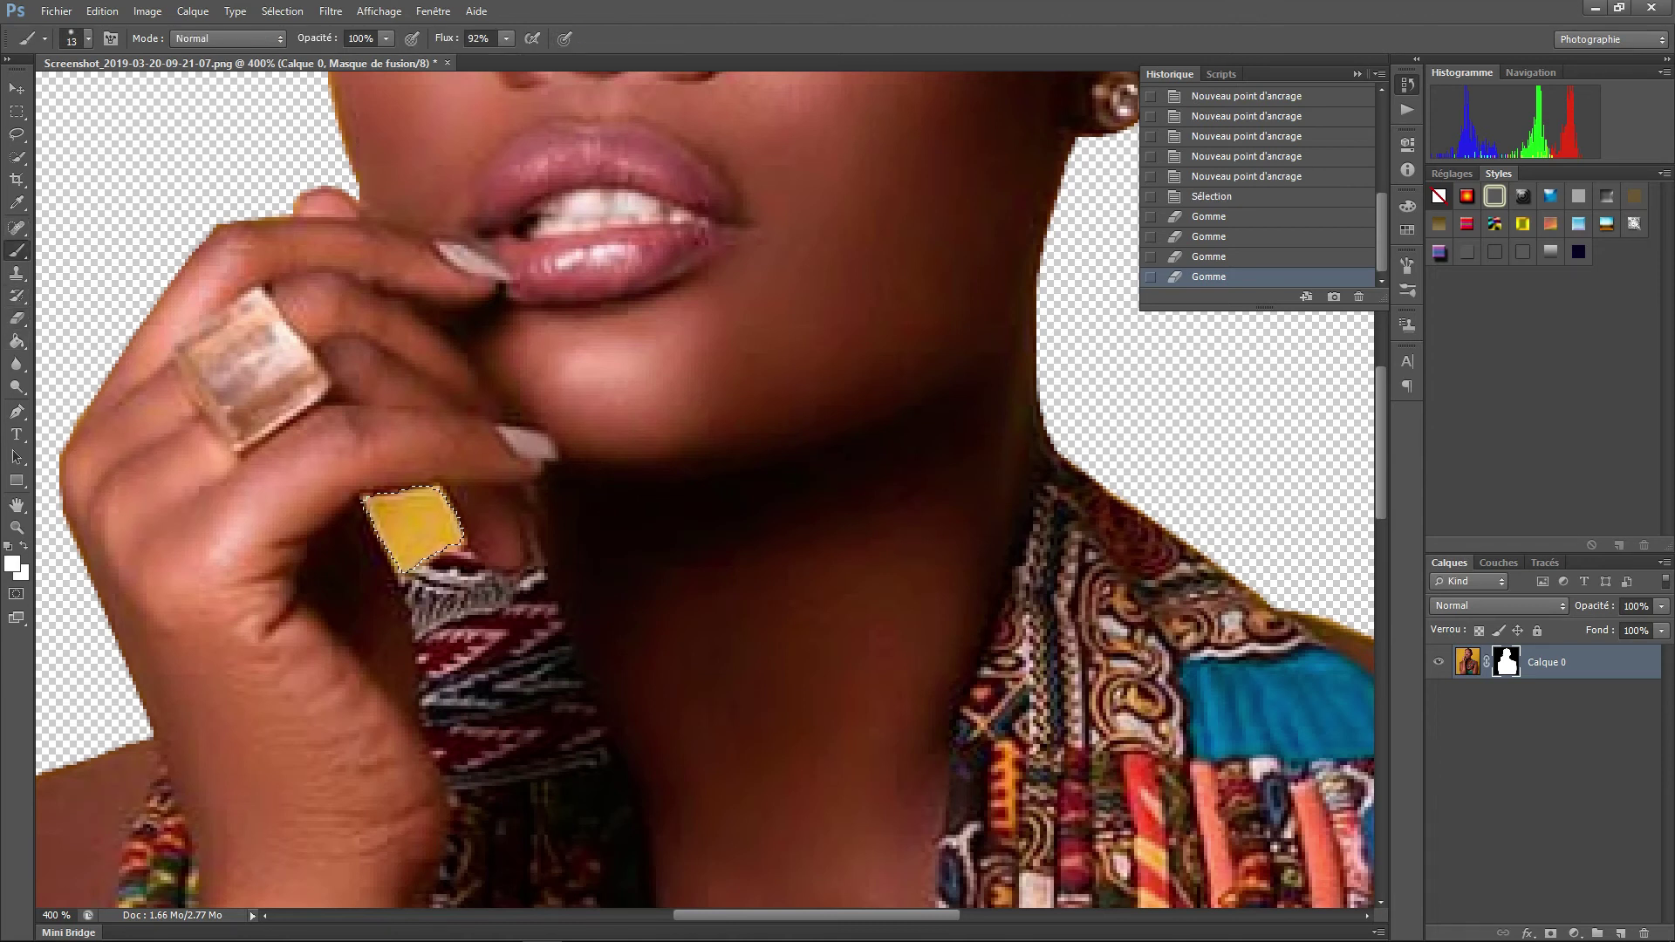
{"action": "right_click", "coordinate": [17, 250]}
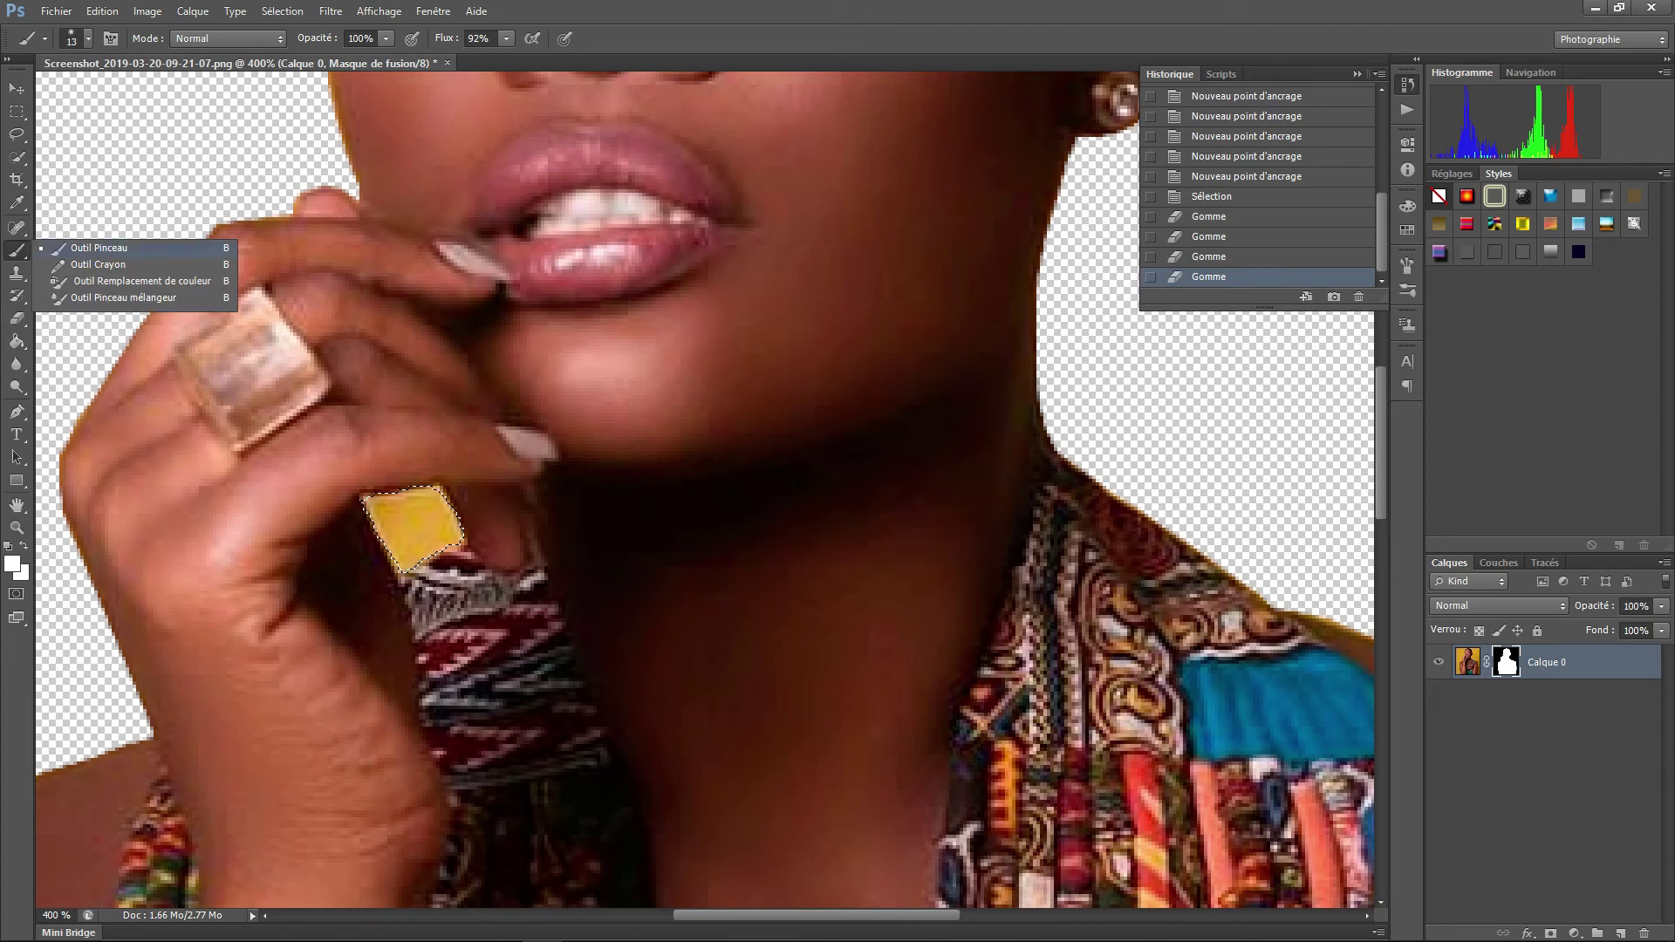
{"action": "key", "text": "Escape"}
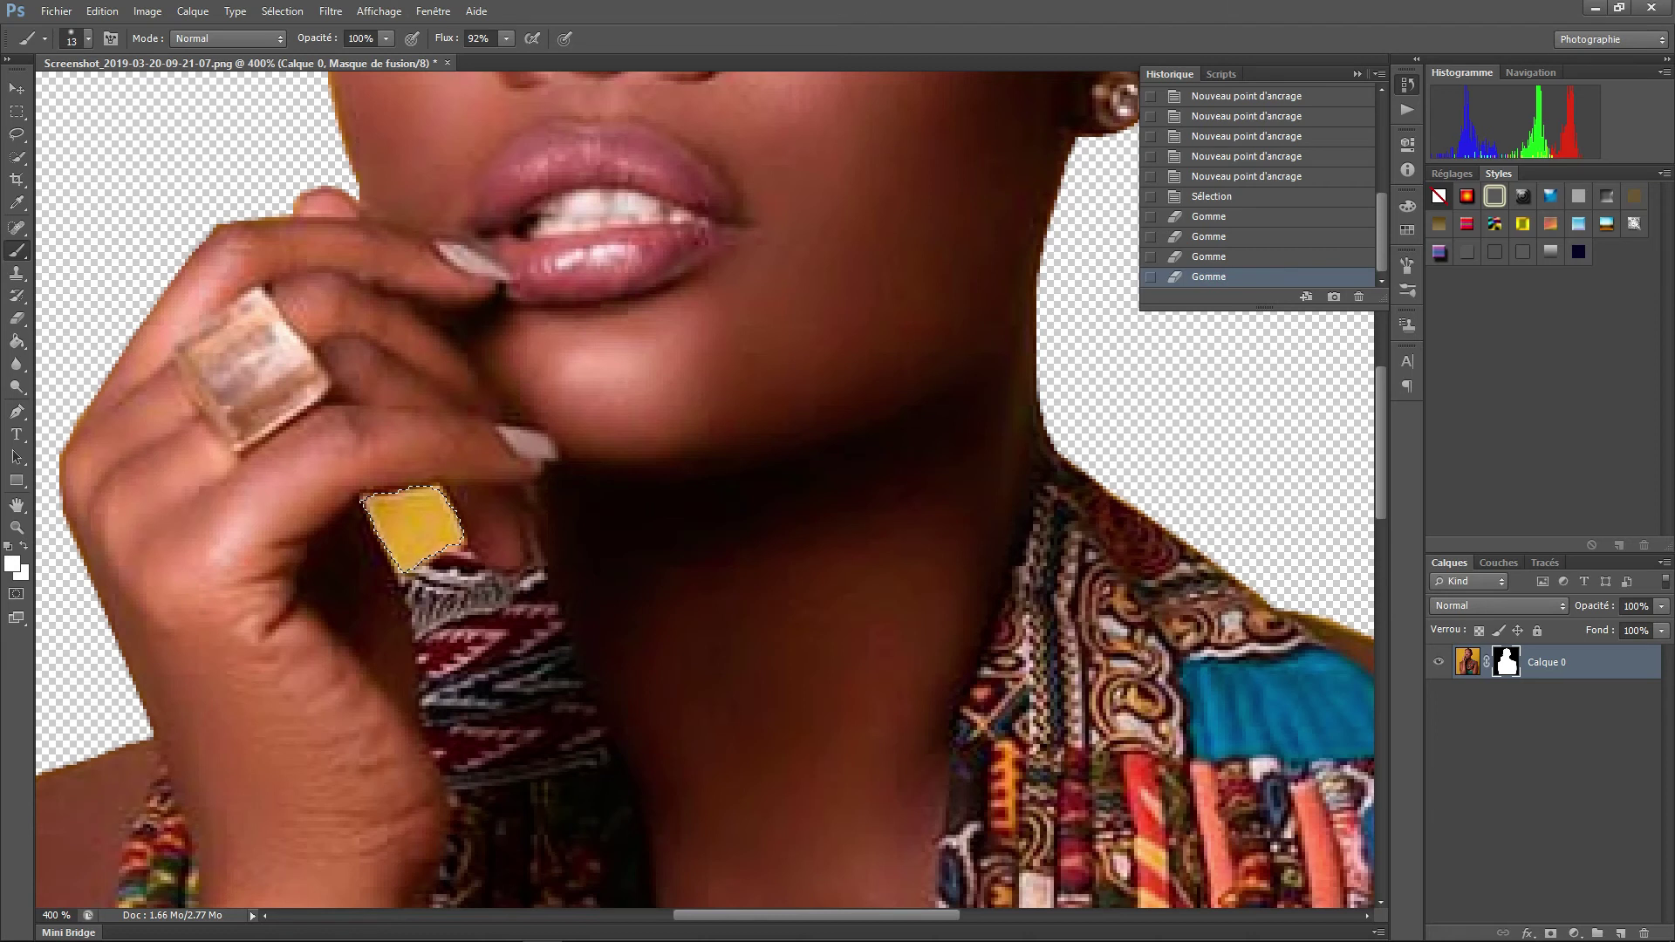
{"action": "left_click", "coordinate": [412, 528]}
{"action": "left_click", "coordinate": [411, 528]}
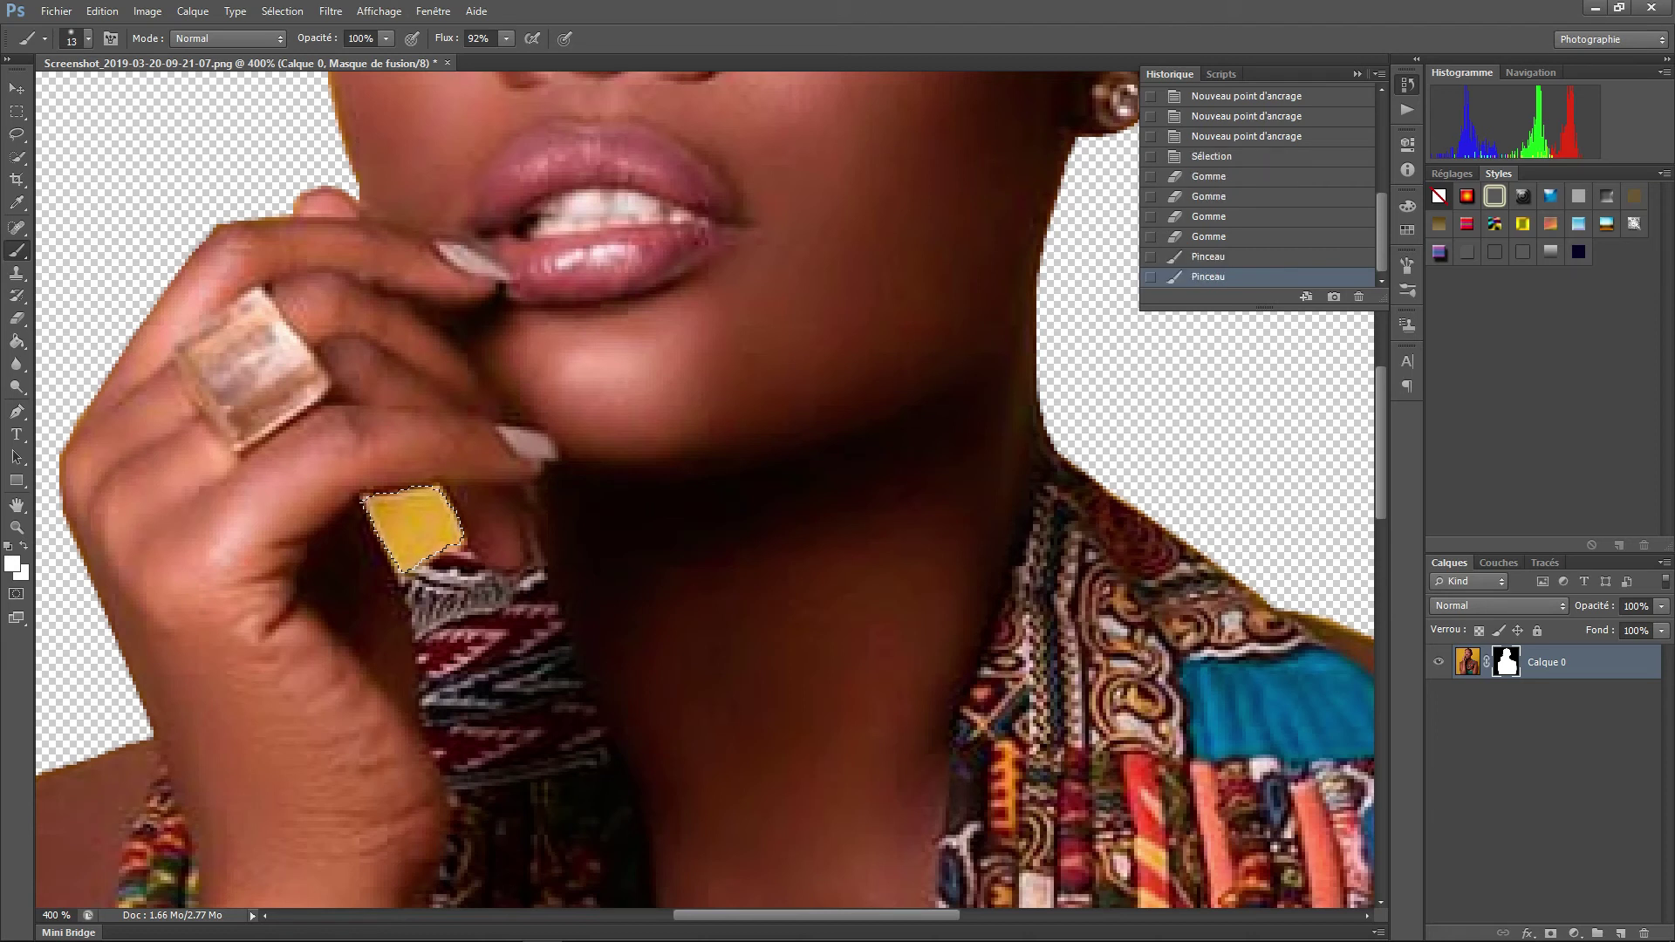
{"action": "left_click", "coordinate": [412, 527]}
Step: Target Calque 0's pixels again and erase speckles out of the yellow tag
{"action": "key", "text": "ctrl+2"}
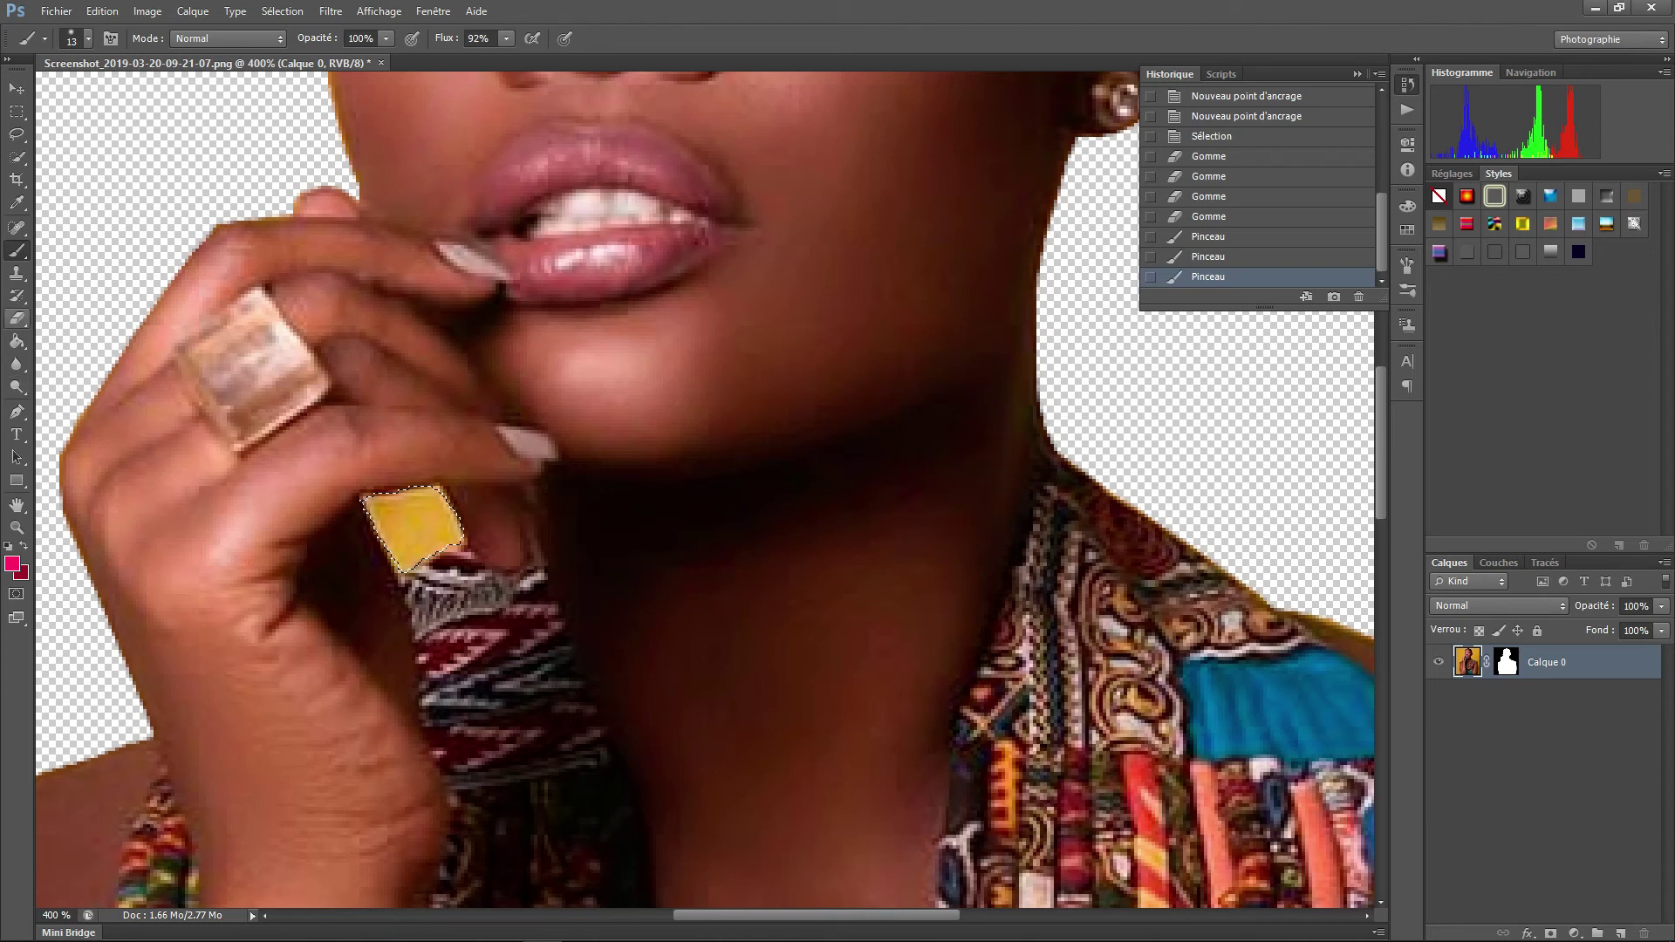
{"action": "left_click_drag", "start_coordinate": [16, 319], "coordinate": [83, 317]}
{"action": "left_click", "coordinate": [397, 515]}
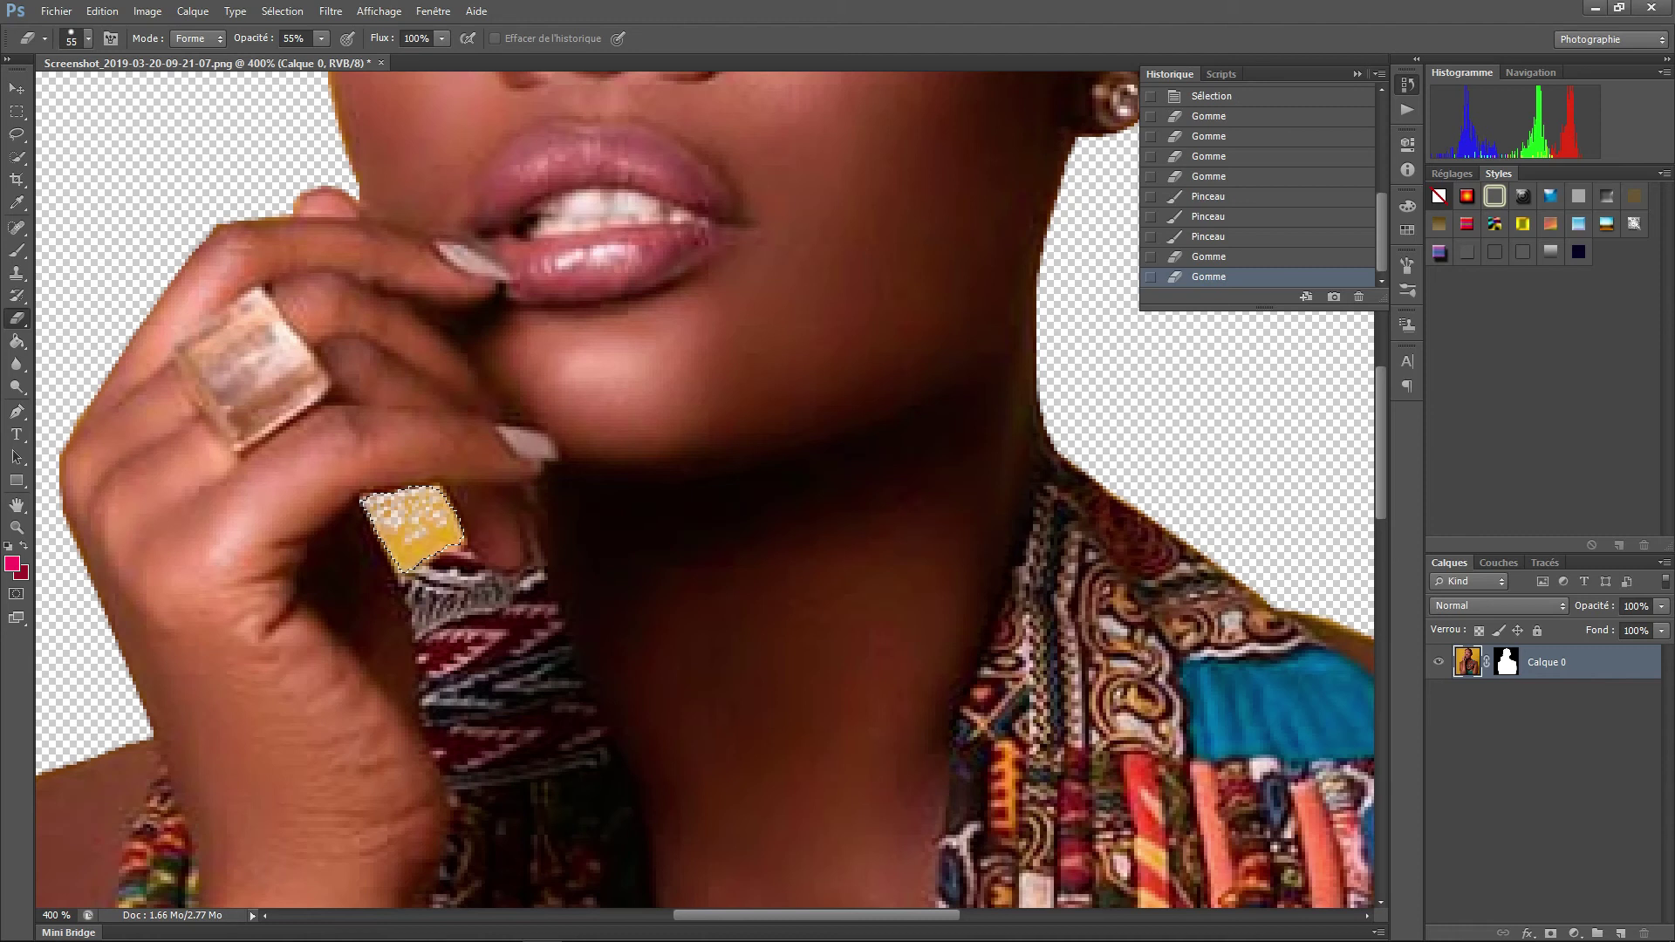
Step: Erase more of the yellow tag, switching between Calque 0's mask and its pixels
{"action": "left_click", "coordinate": [16, 319]}
{"action": "left_click", "coordinate": [99, 316]}
{"action": "left_click", "coordinate": [410, 523]}
{"action": "left_click", "coordinate": [1506, 662]}
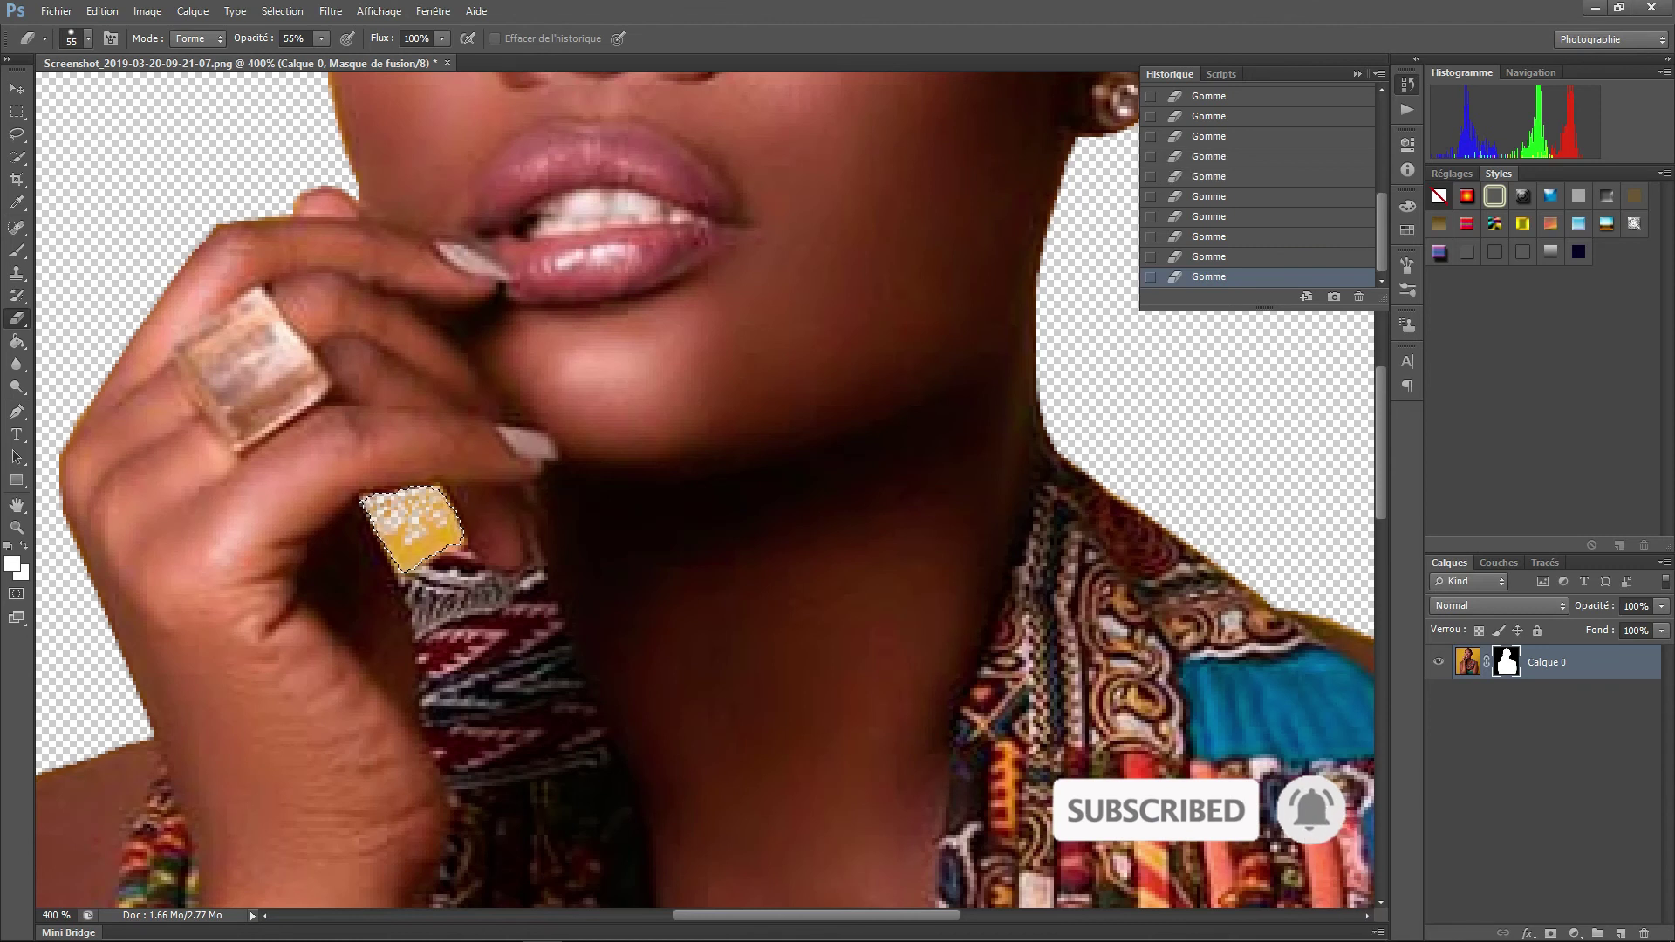
{"action": "key", "text": "ctrl+2"}
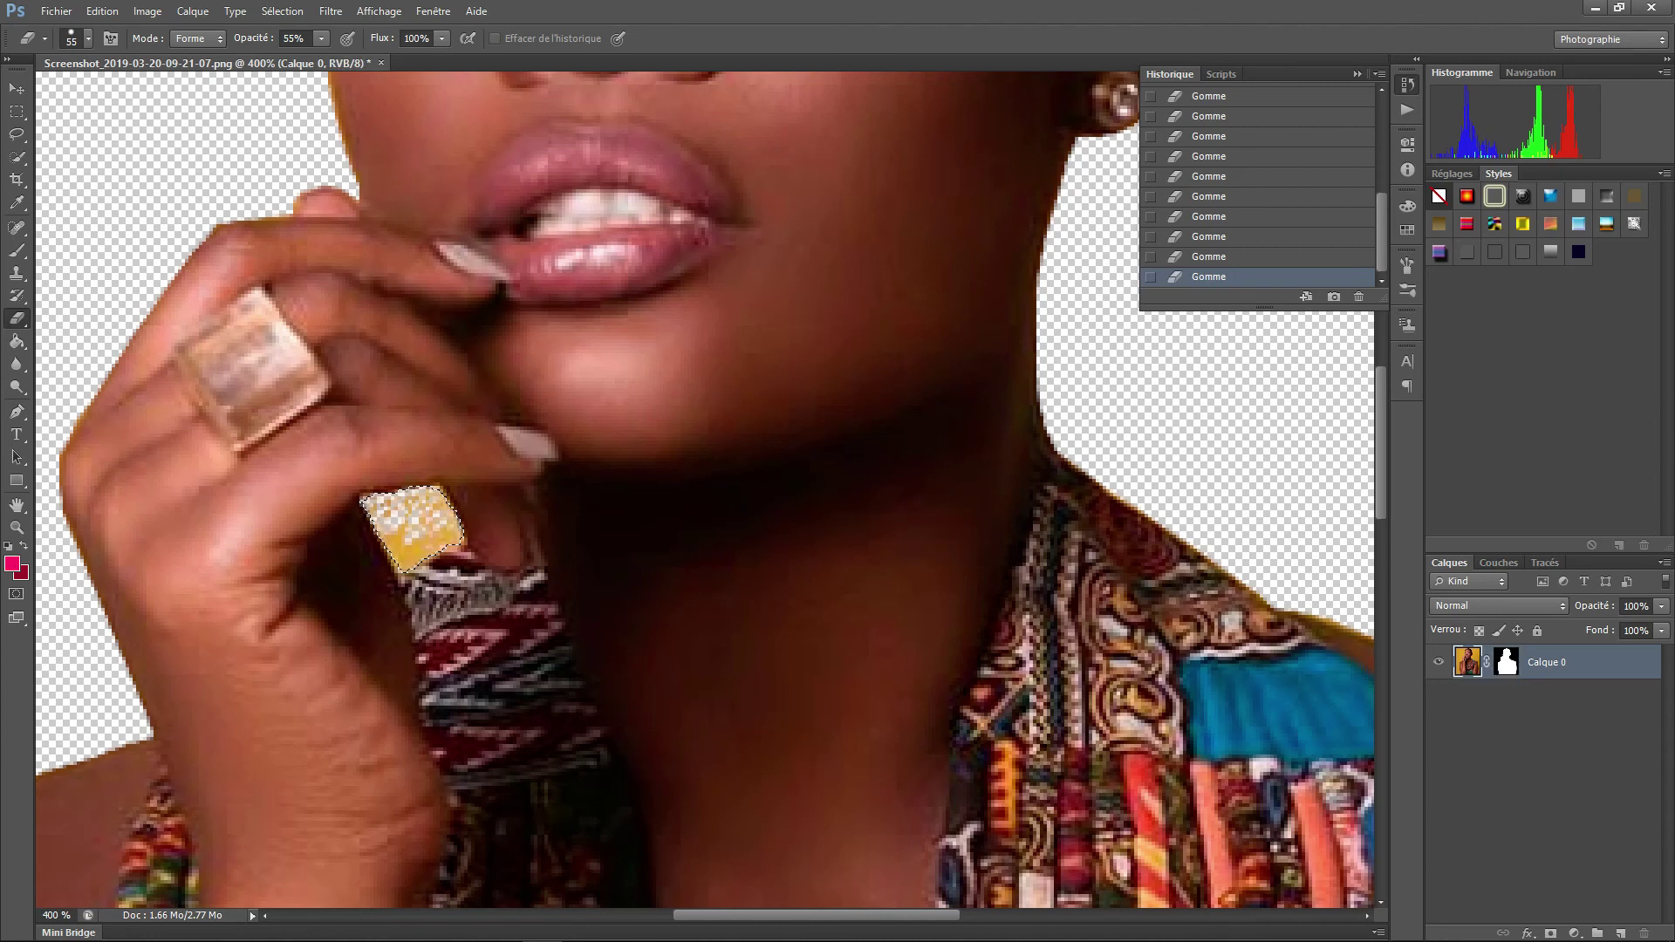
Step: Reset the brush presets to defaults and select the 13 px hard round brush
{"action": "right_click", "coordinate": [445, 511]}
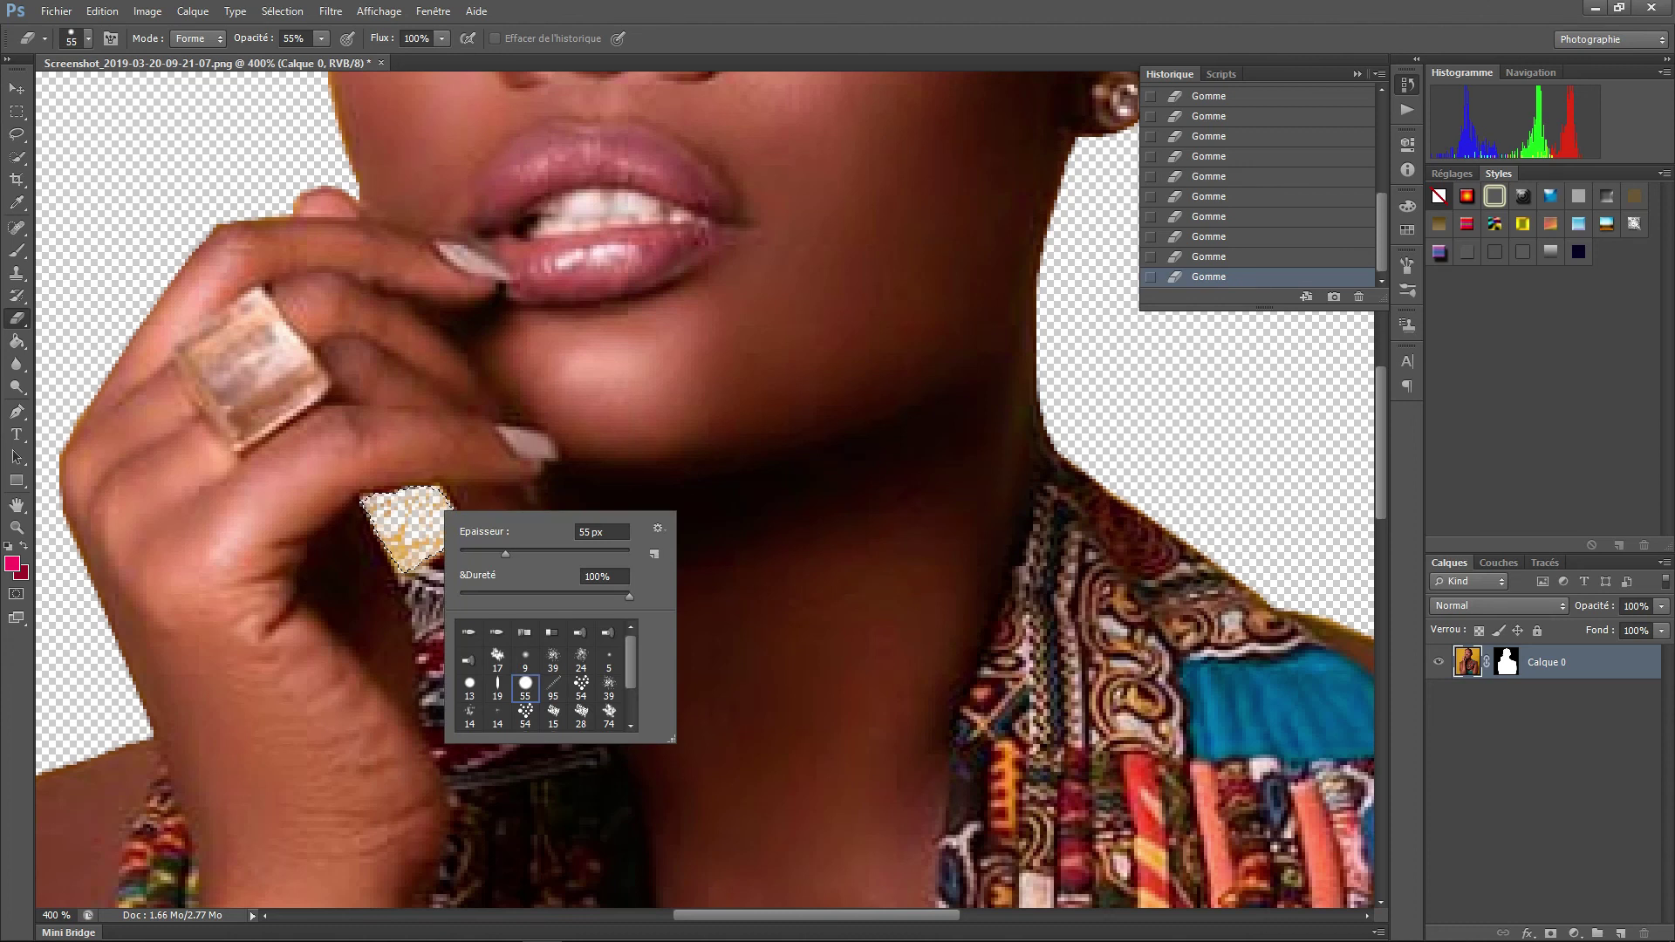
{"action": "left_click", "coordinate": [657, 528]}
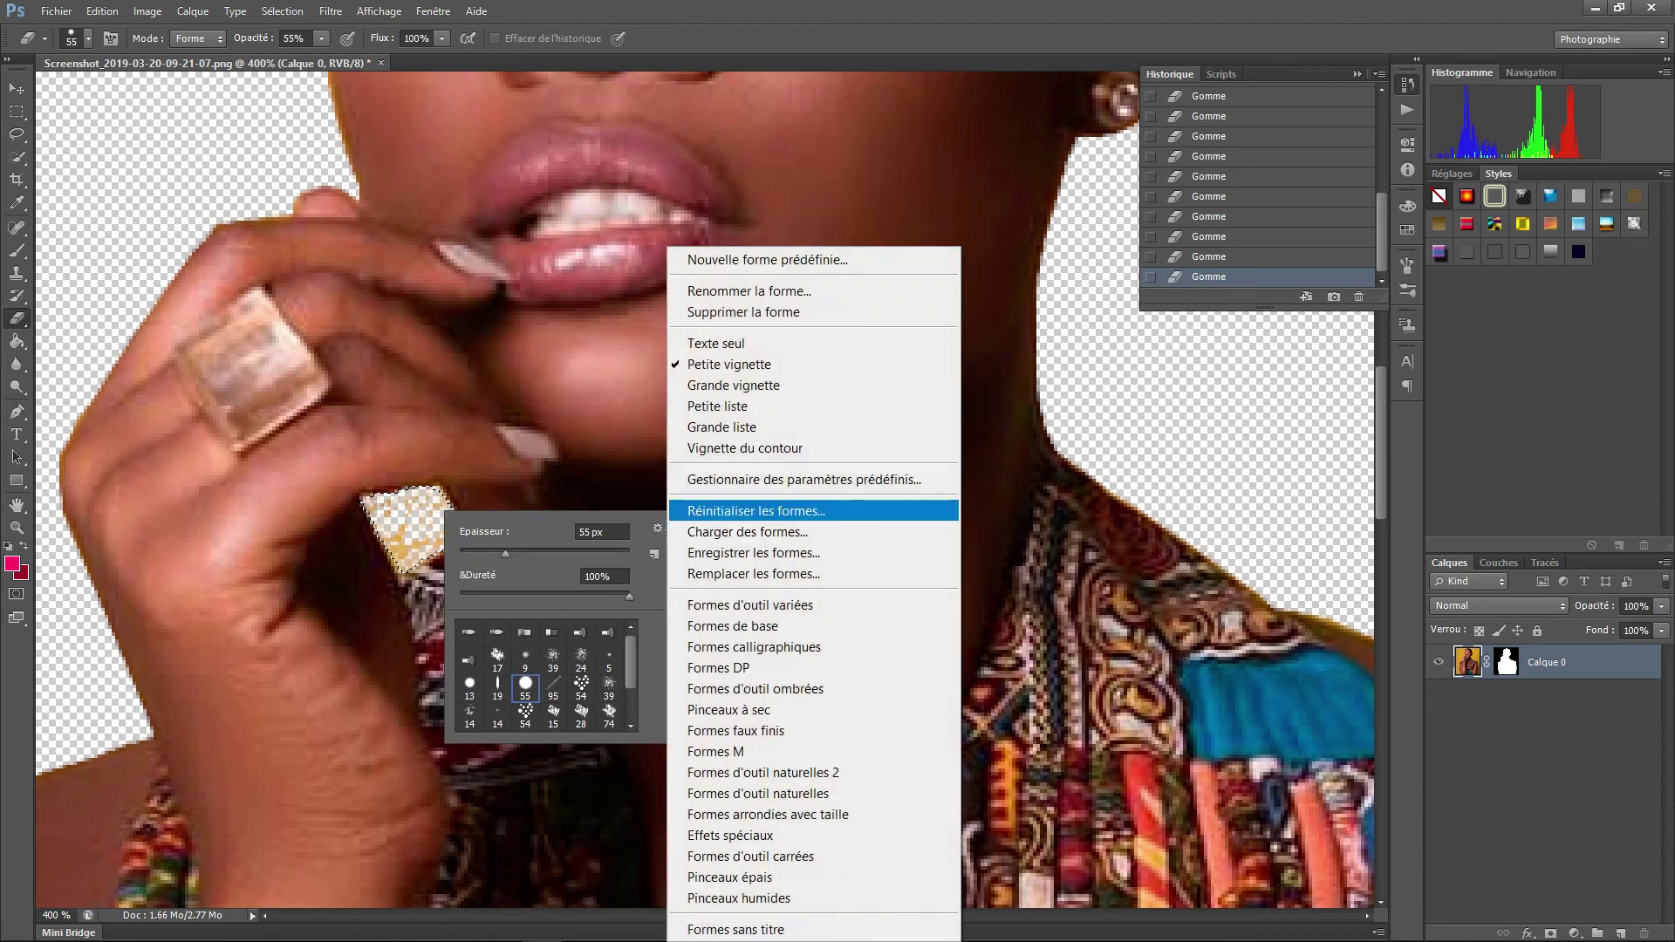
{"action": "left_click", "coordinate": [756, 510]}
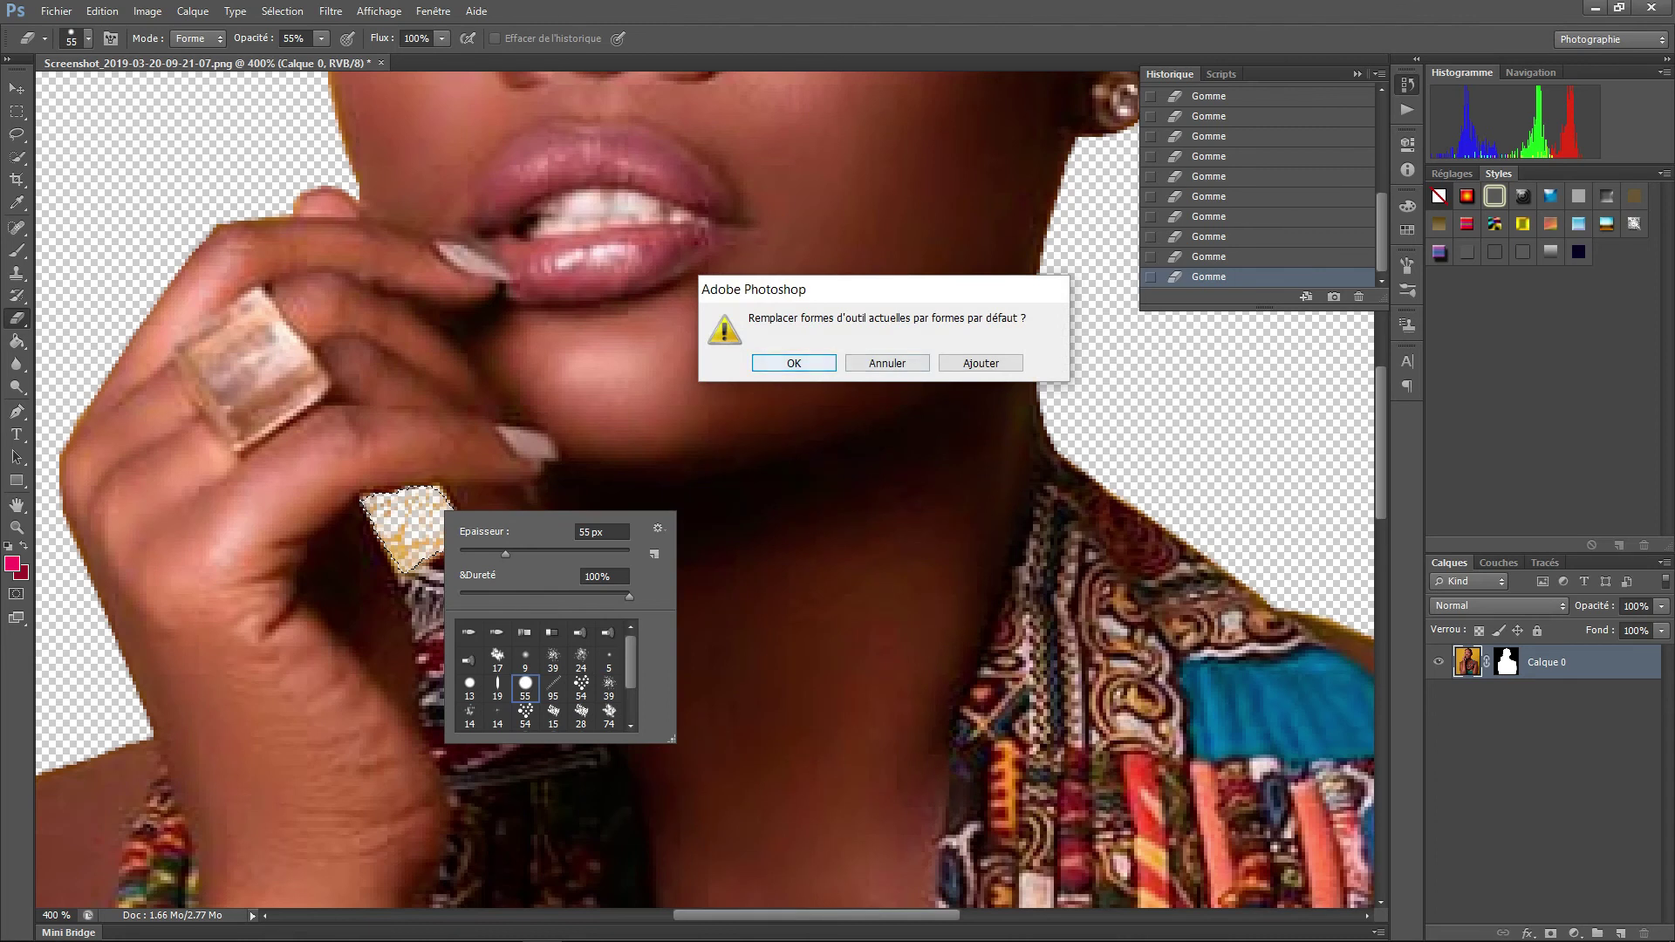
{"action": "left_click", "coordinate": [795, 363]}
{"action": "left_click", "coordinate": [497, 632]}
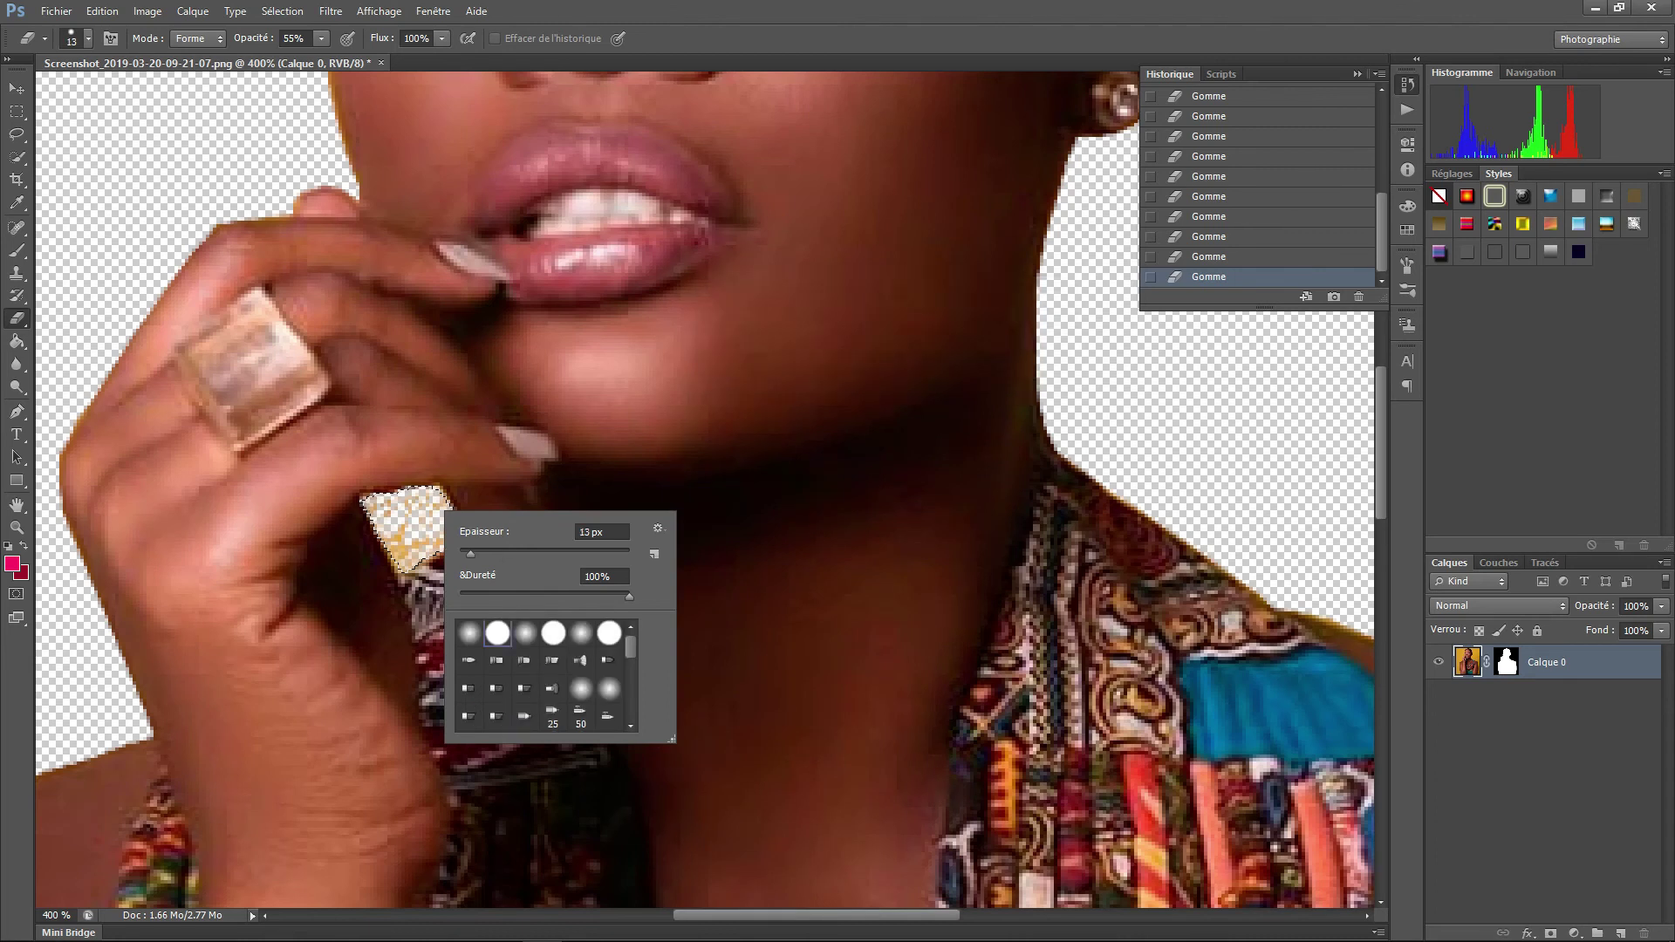
{"action": "key", "text": "Return"}
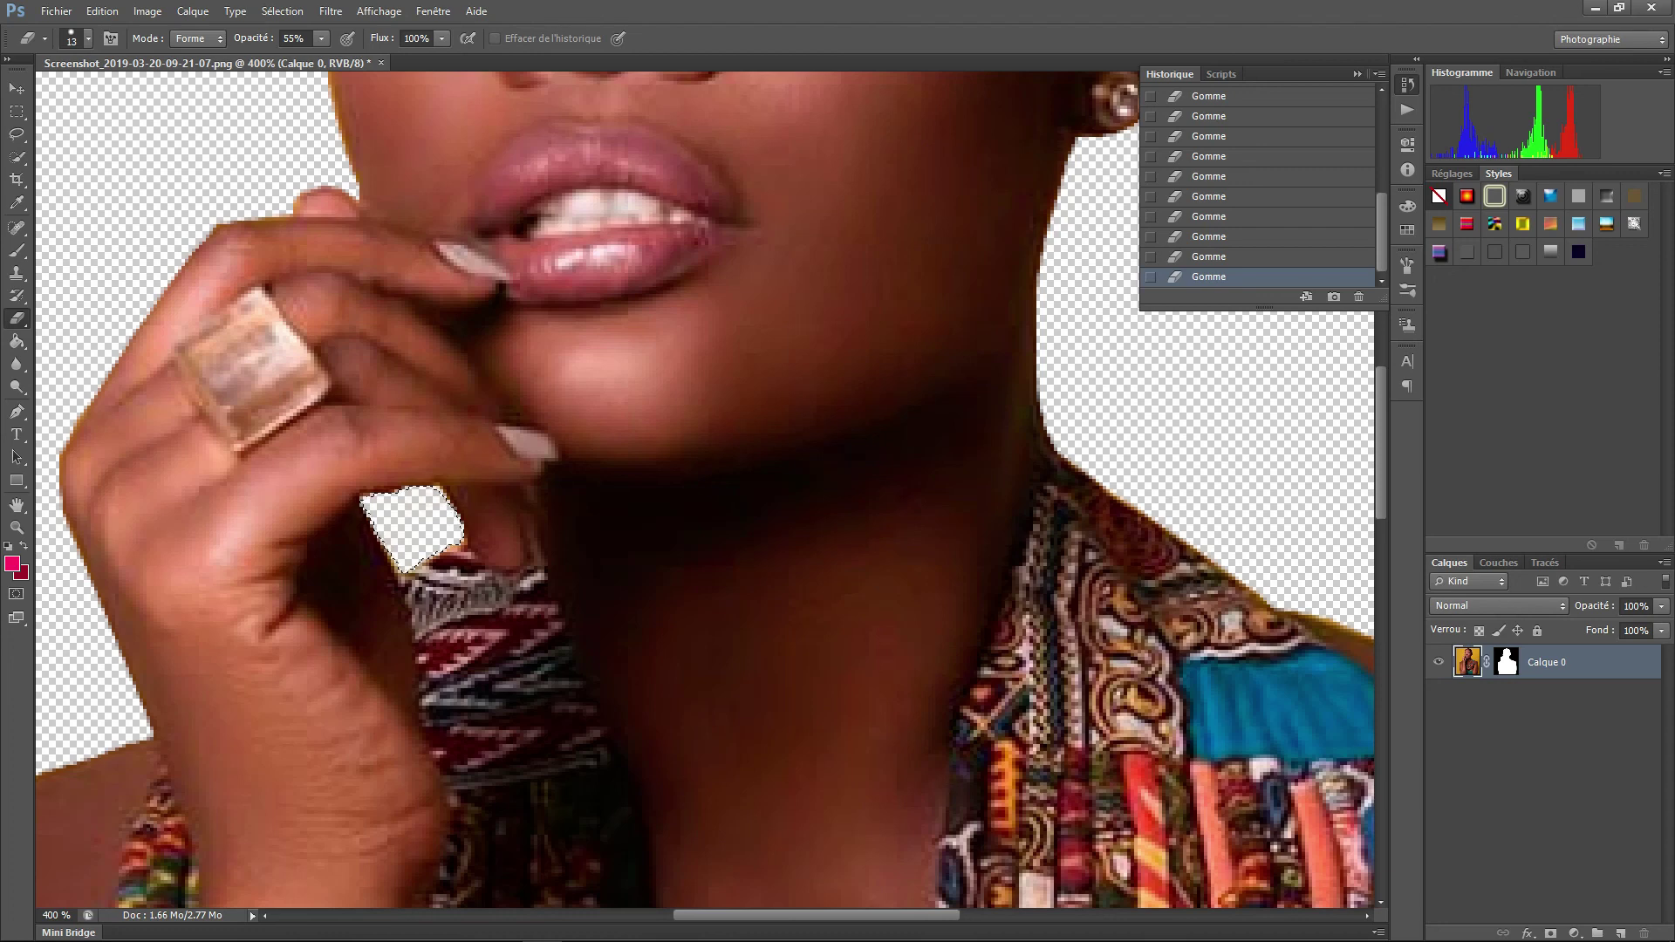
{"action": "key", "text": "ctrl+1"}
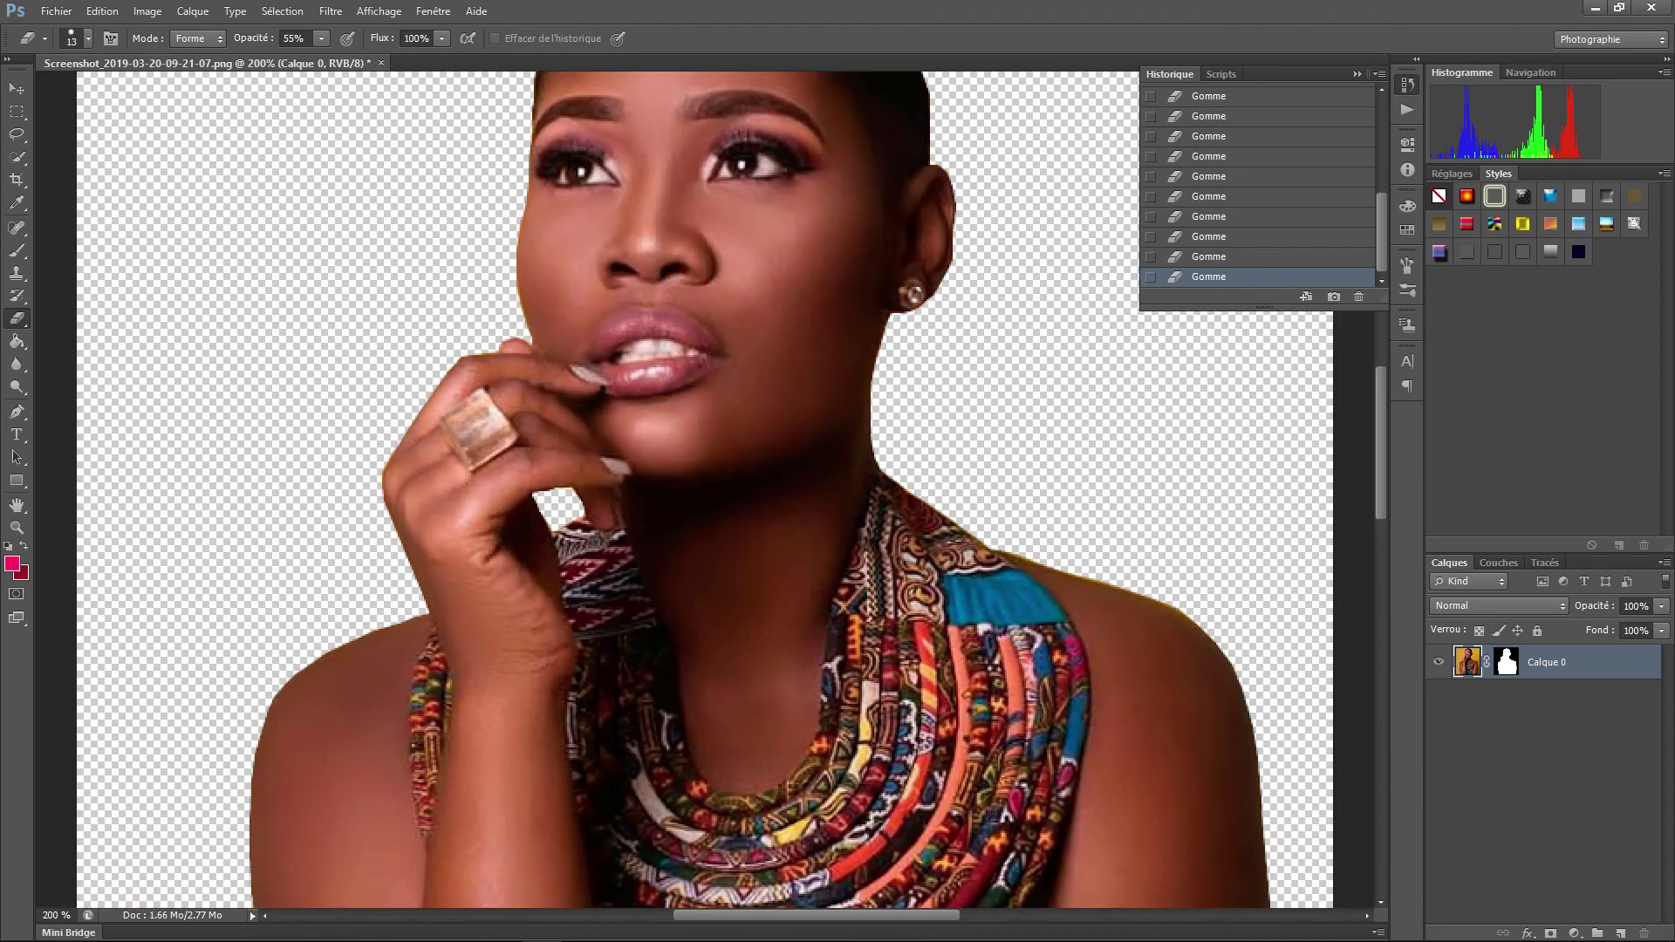